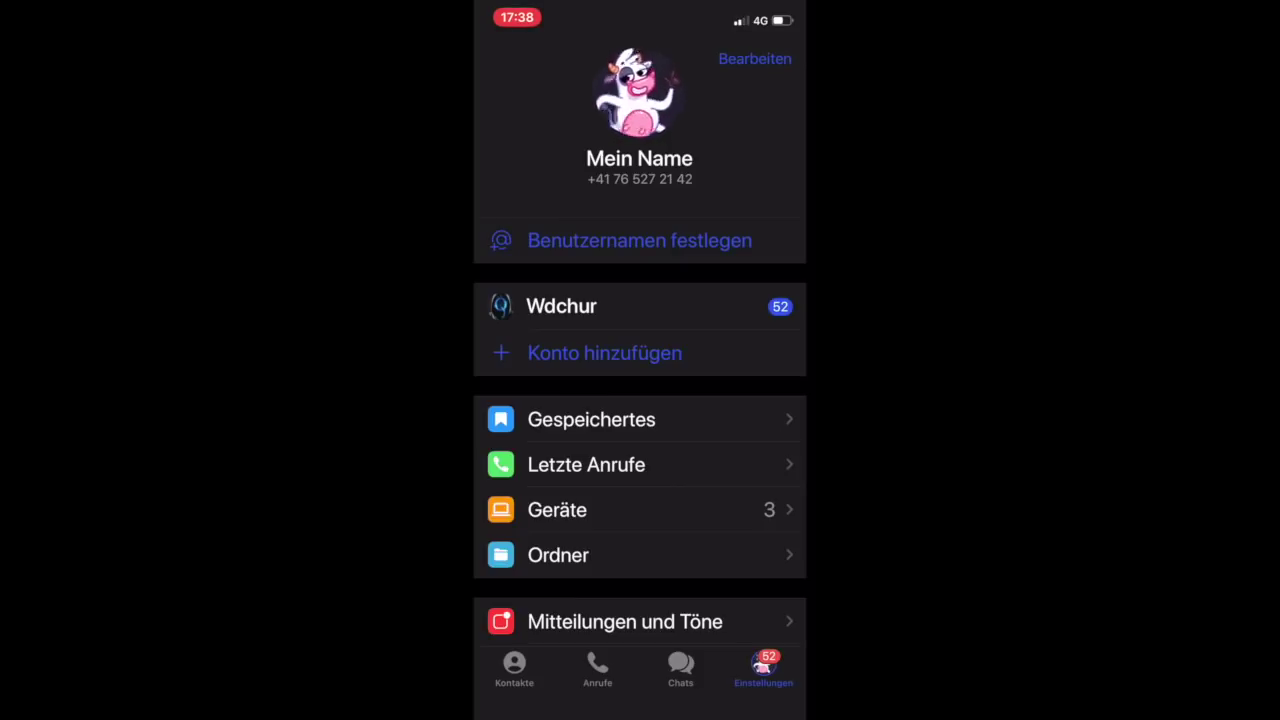
pyautogui.click(680, 668)
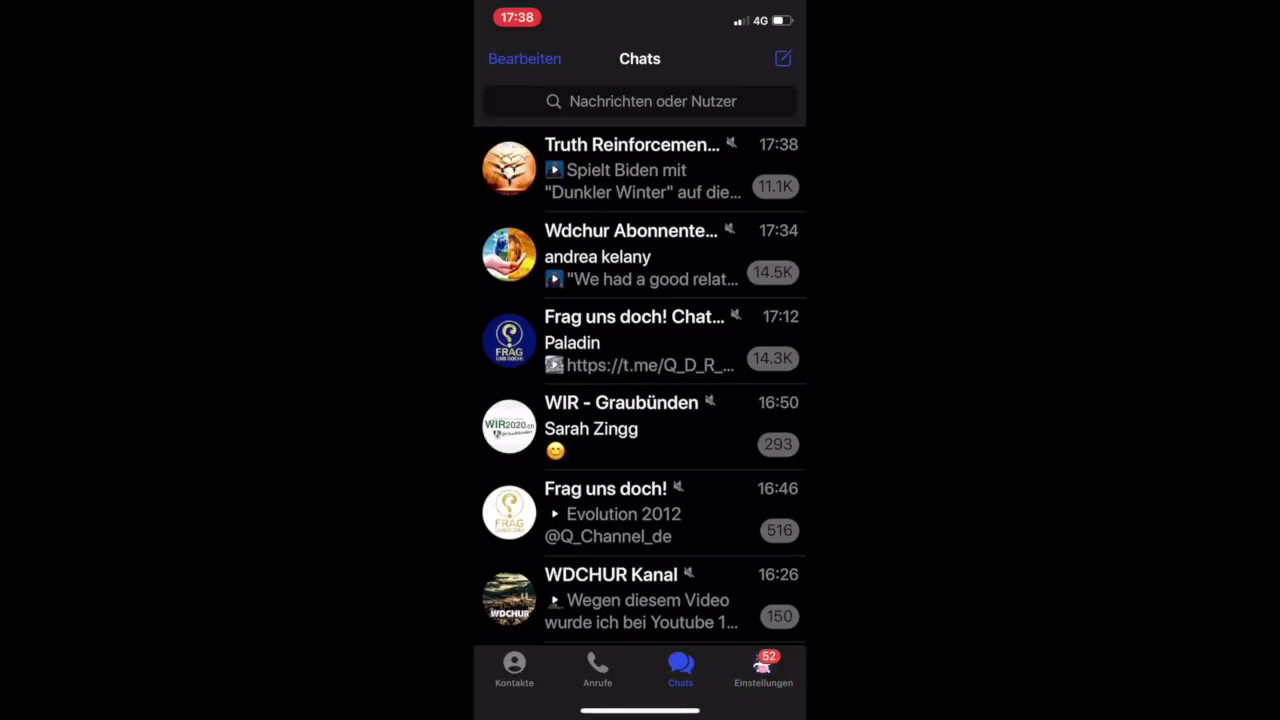
pyautogui.click(763, 668)
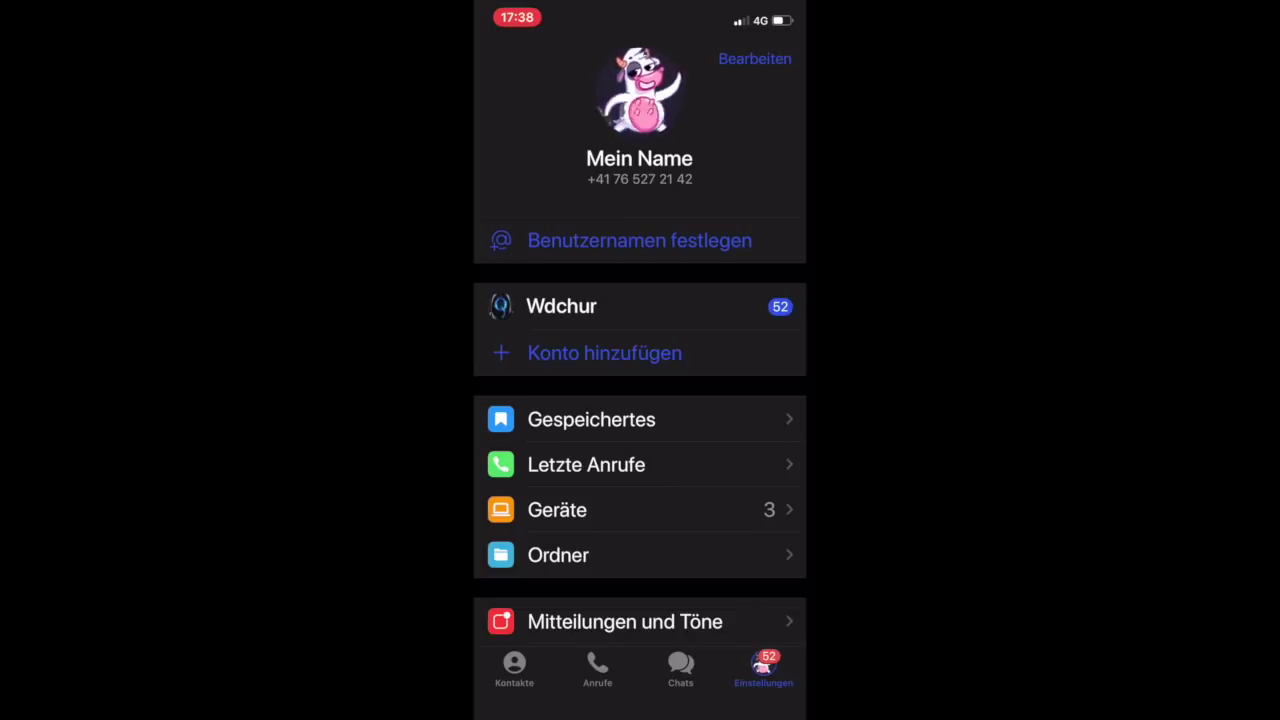
pyautogui.scroll(3, 640, 400)
pyautogui.scroll(-5, 640, 400)
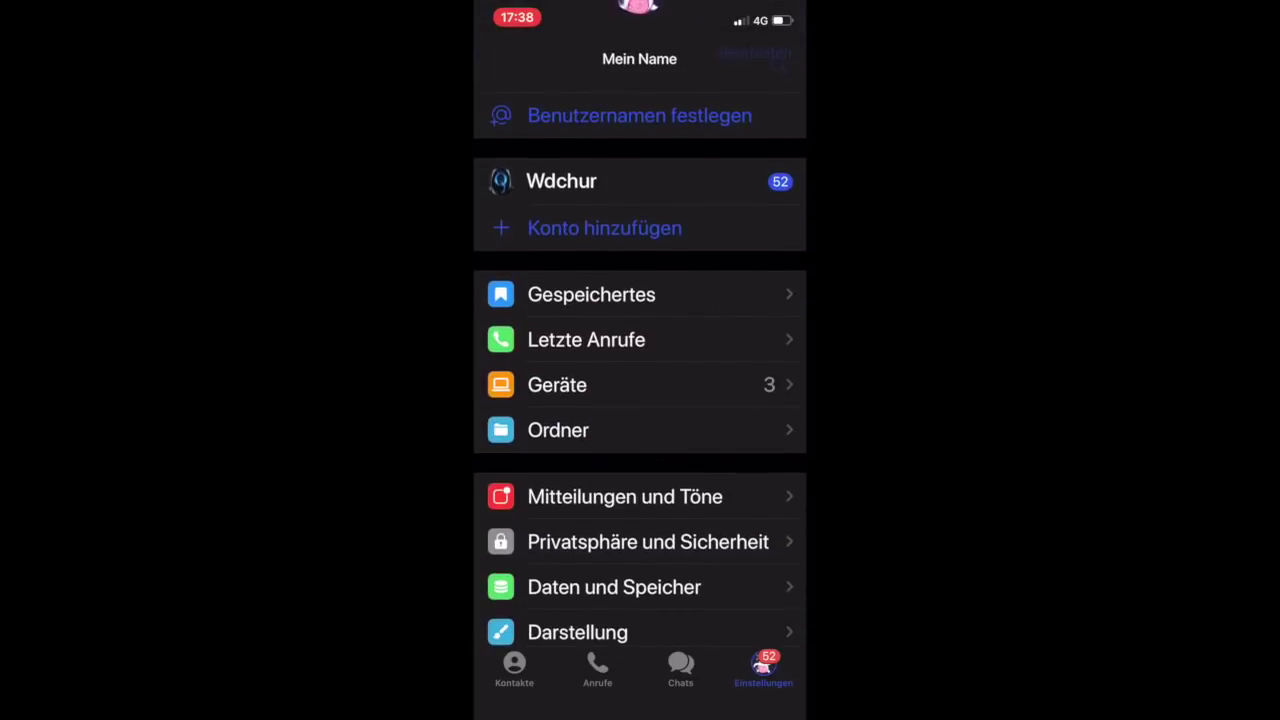
pyautogui.scroll(5, 640, 400)
pyautogui.scroll(-10, 640, 400)
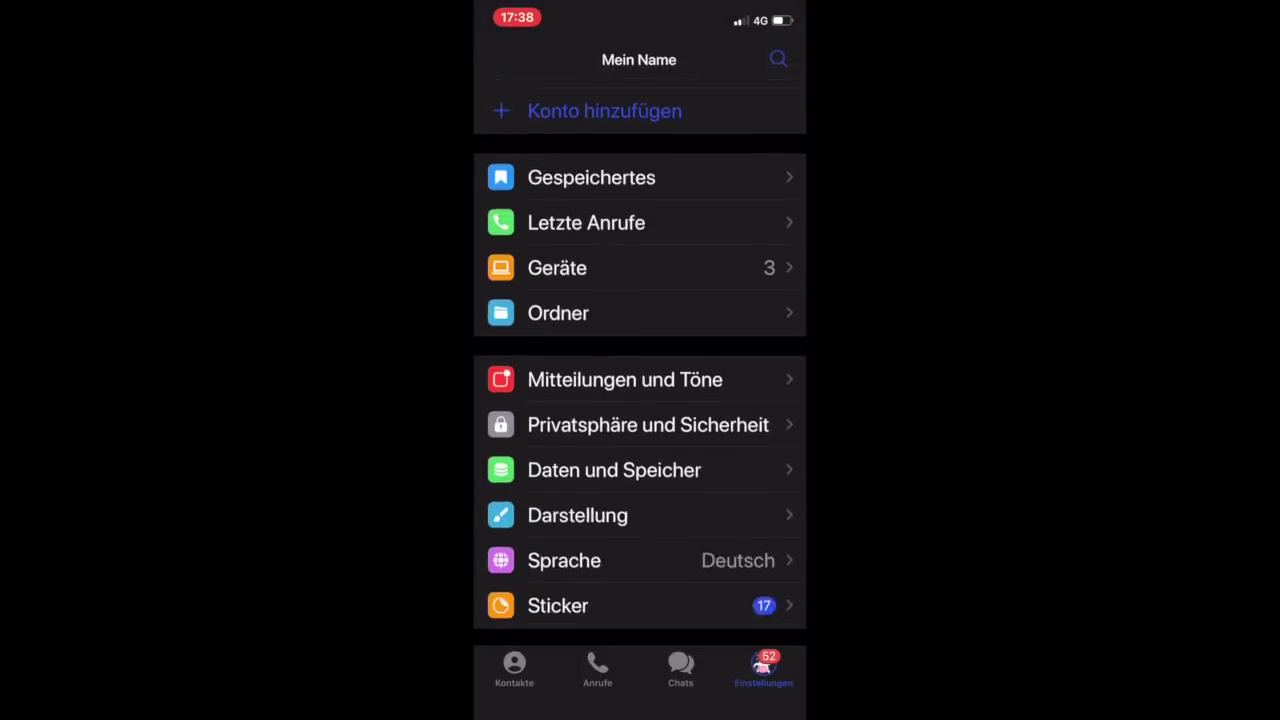
pyautogui.scroll(5, 640, 400)
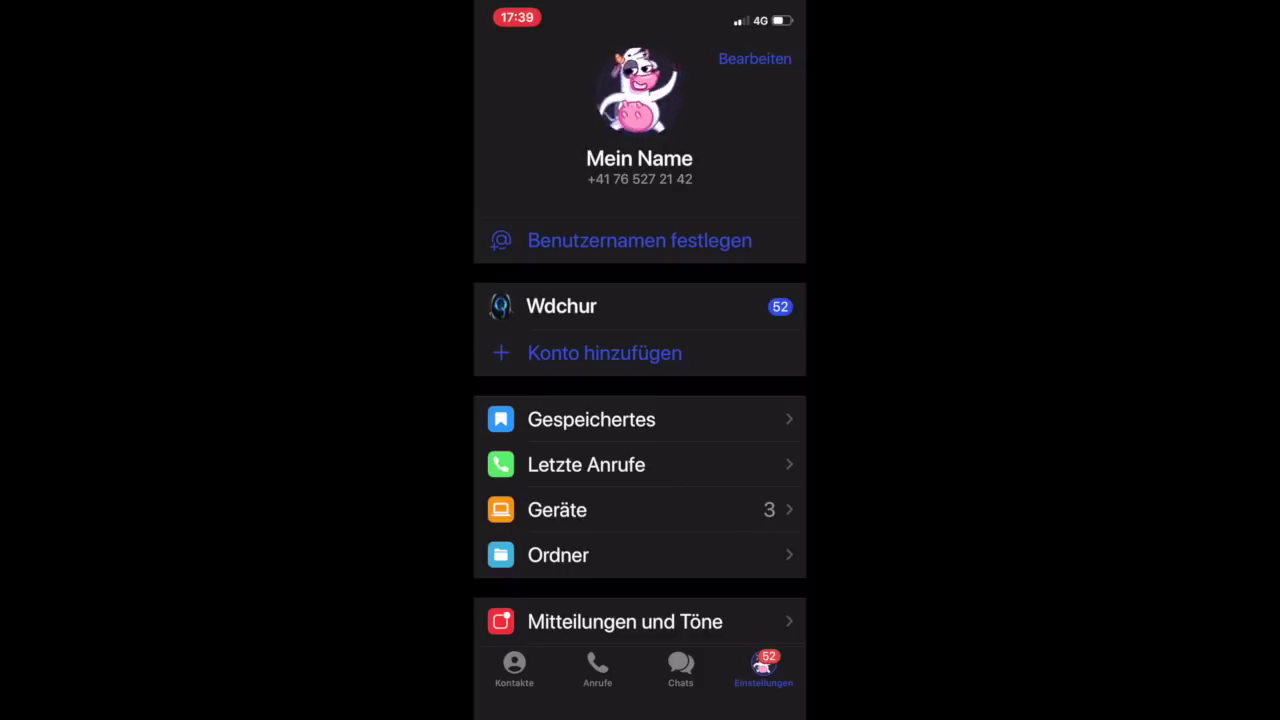
pyautogui.click(754, 58)
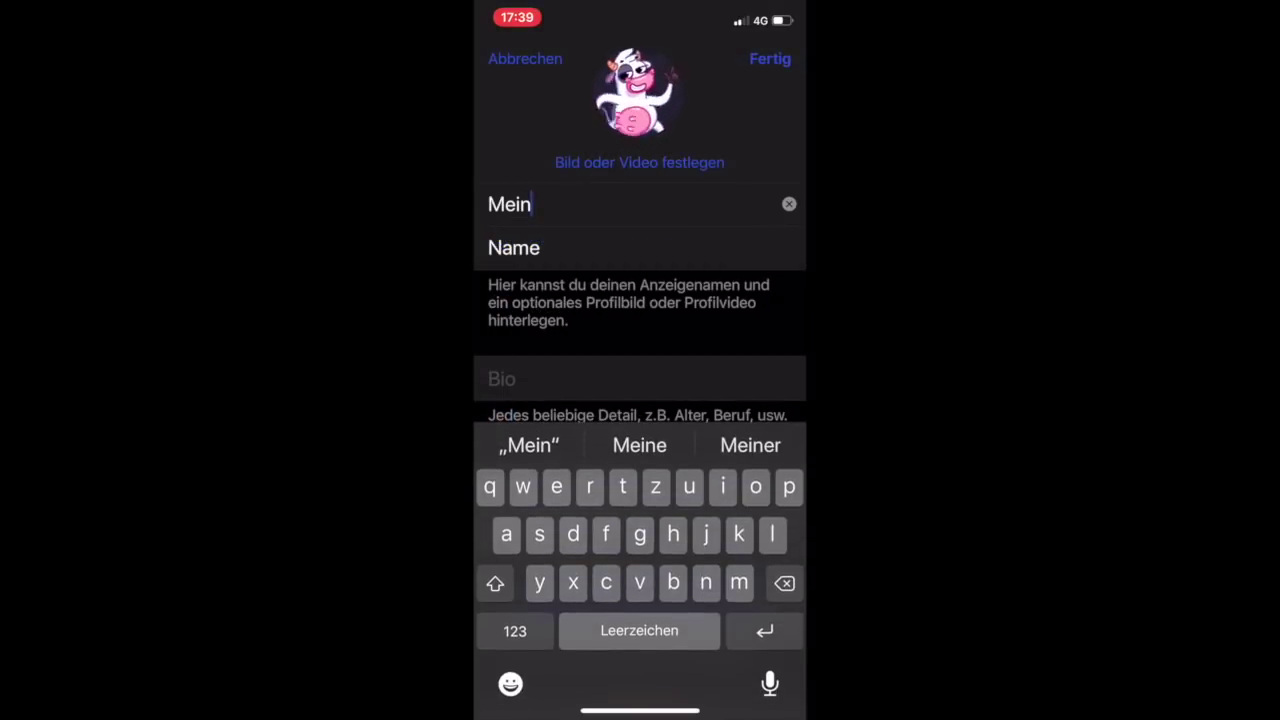
# Step: Replace the first name with 'Dein' and the last name with 'Haustier', then save
pyautogui.press('BackSpace')
pyautogui.press('BackSpace')
pyautogui.press('BackSpace')
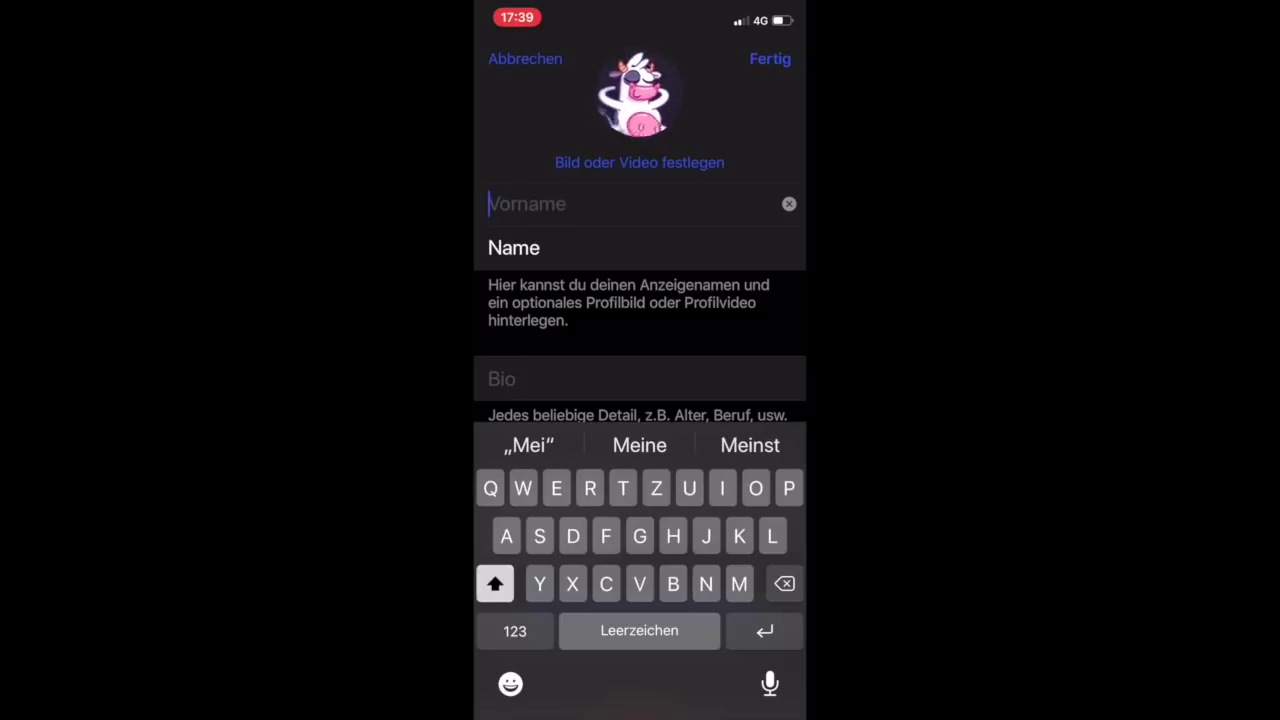
pyautogui.write('Dein')
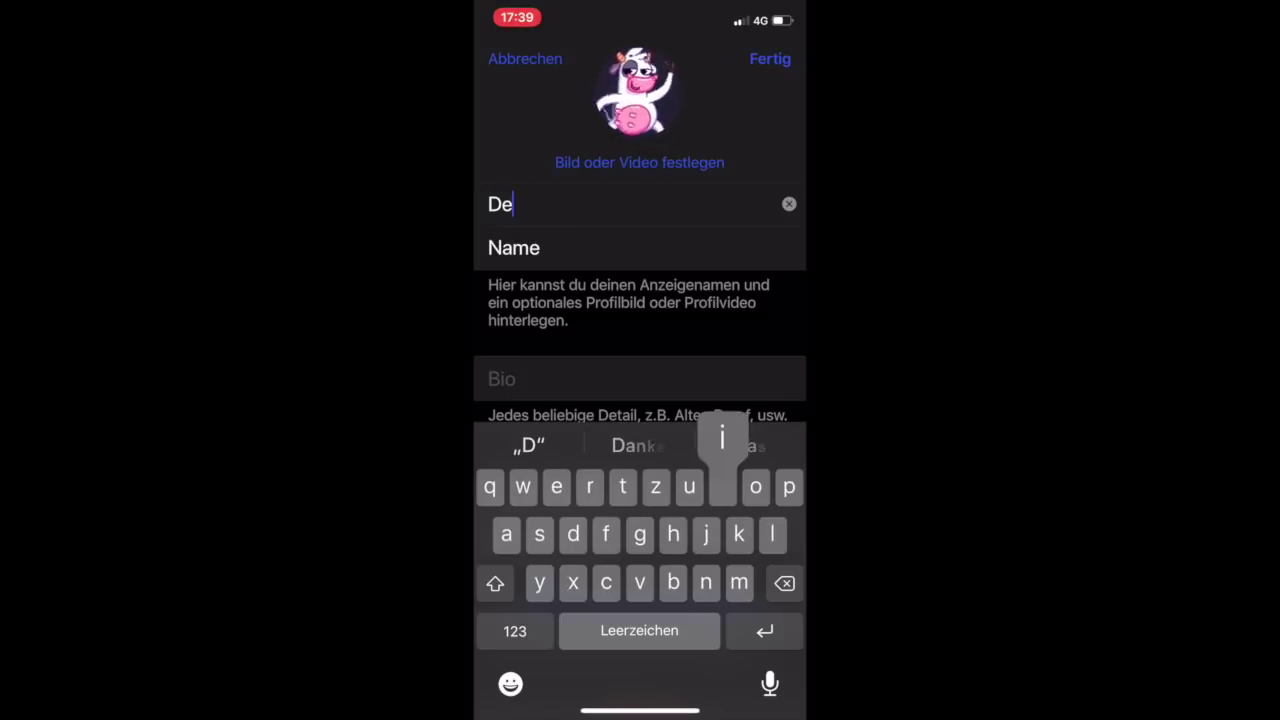
pyautogui.click(530, 248)
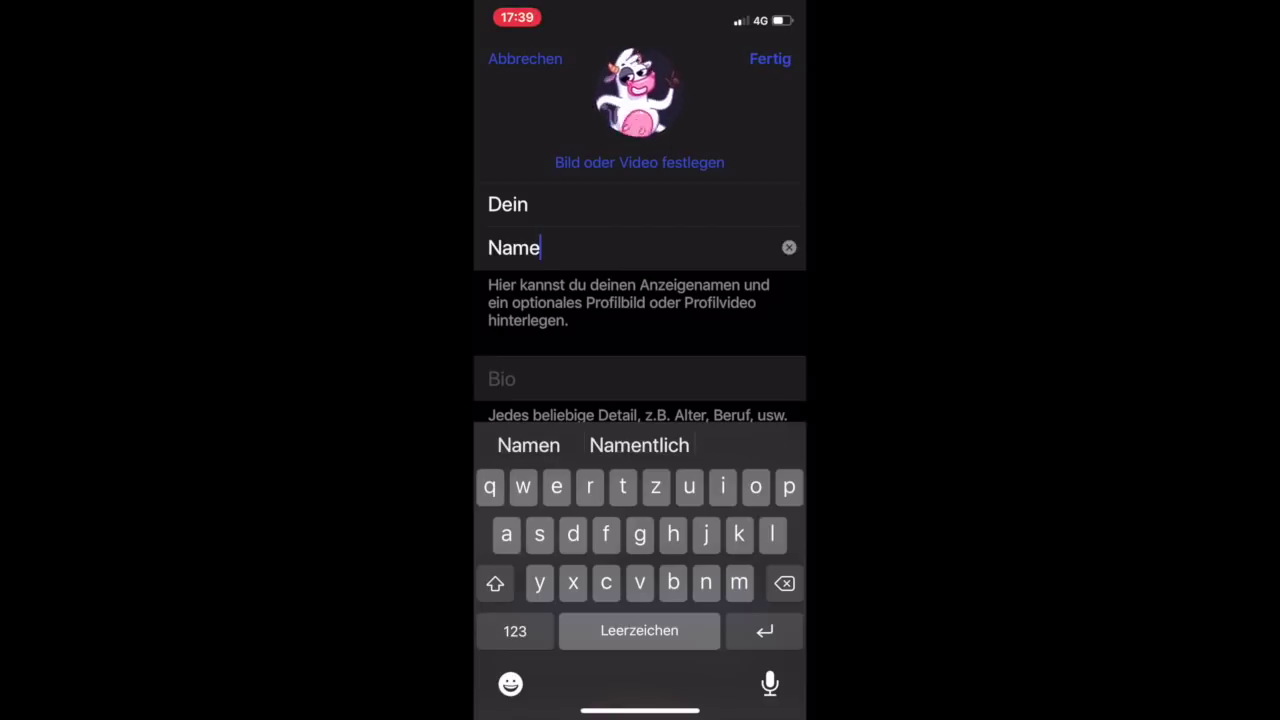
pyautogui.press('BackSpace')
pyautogui.press('BackSpace')
pyautogui.press('BackSpace')
pyautogui.press('BackSpace')
pyautogui.write('Haust')
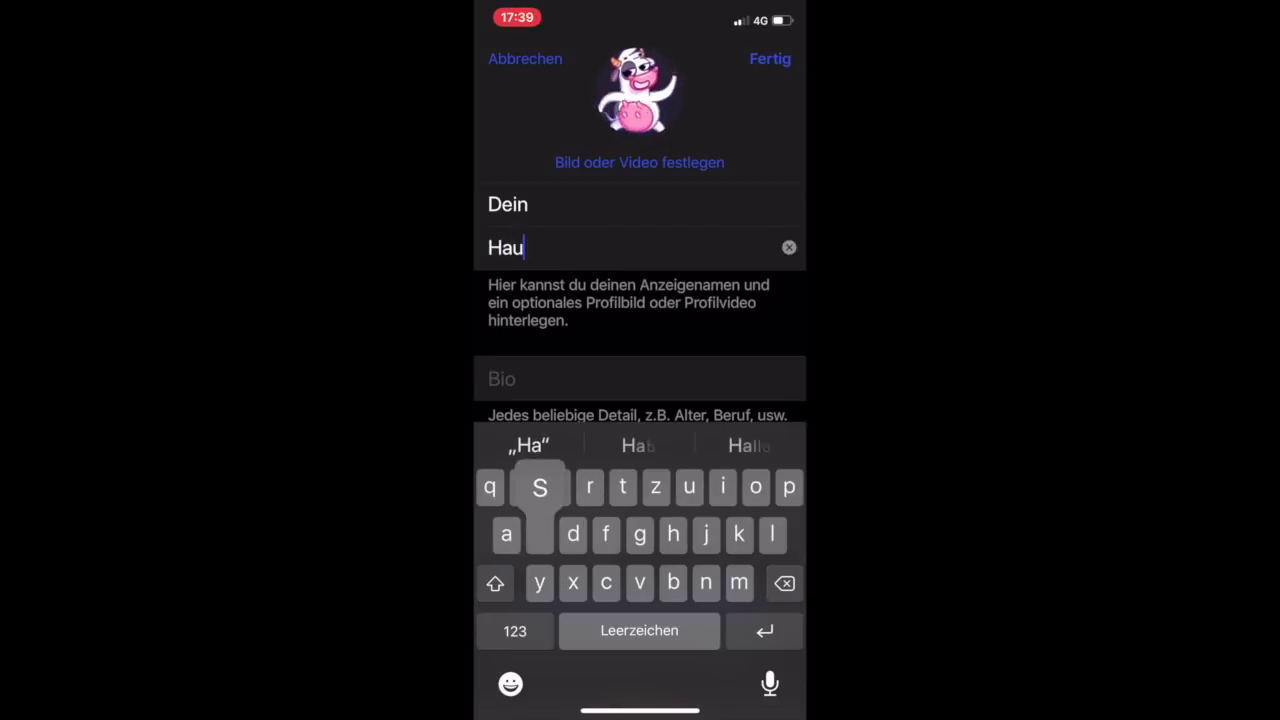
pyautogui.write('ier')
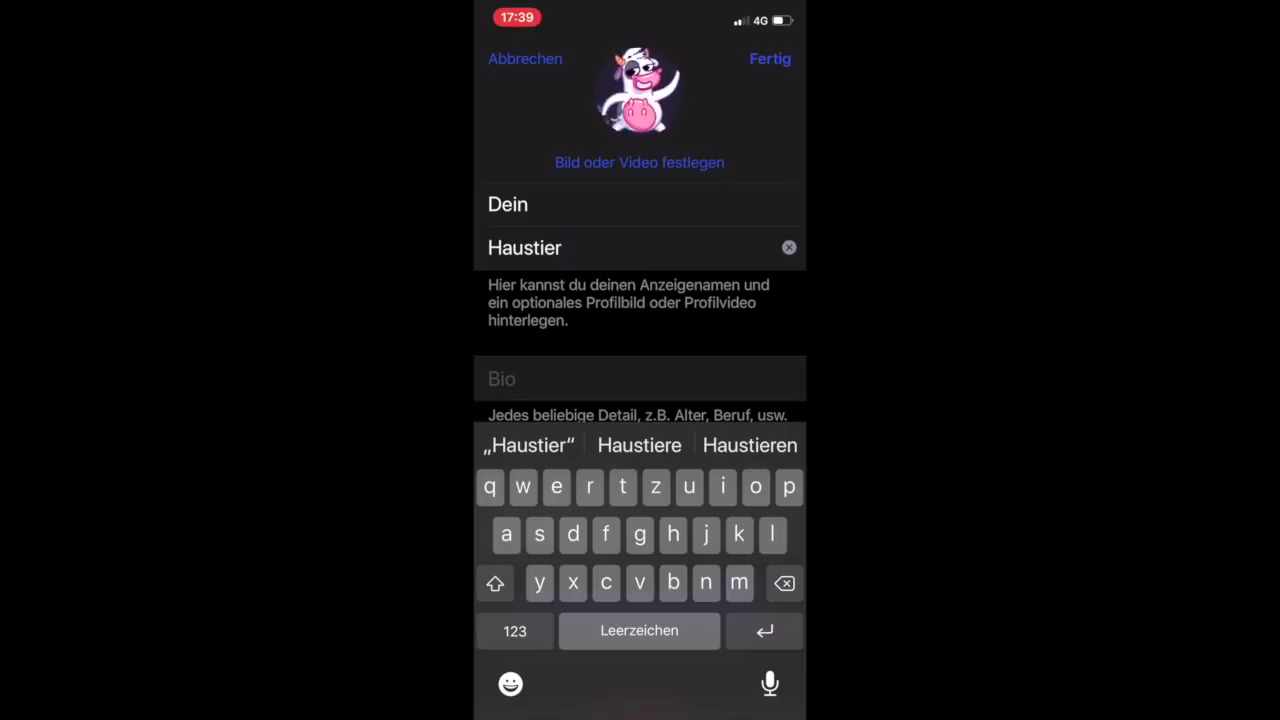
pyautogui.click(770, 58)
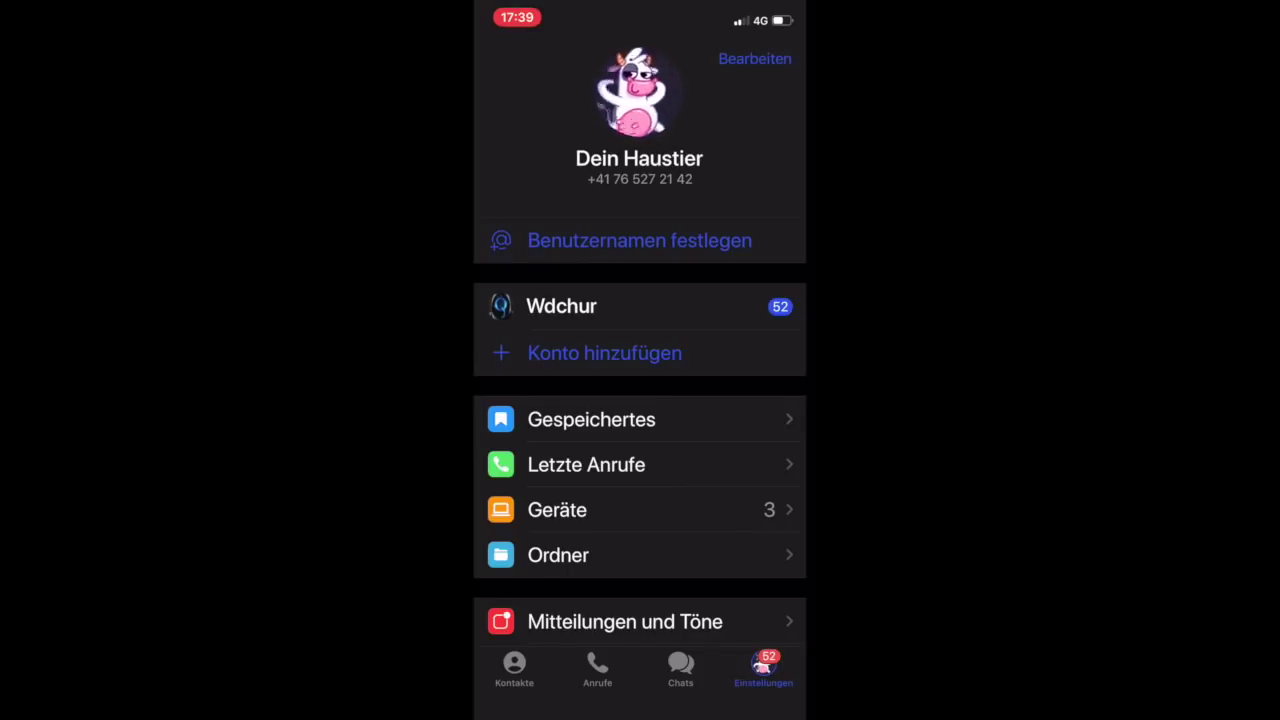
pyautogui.click(639, 240)
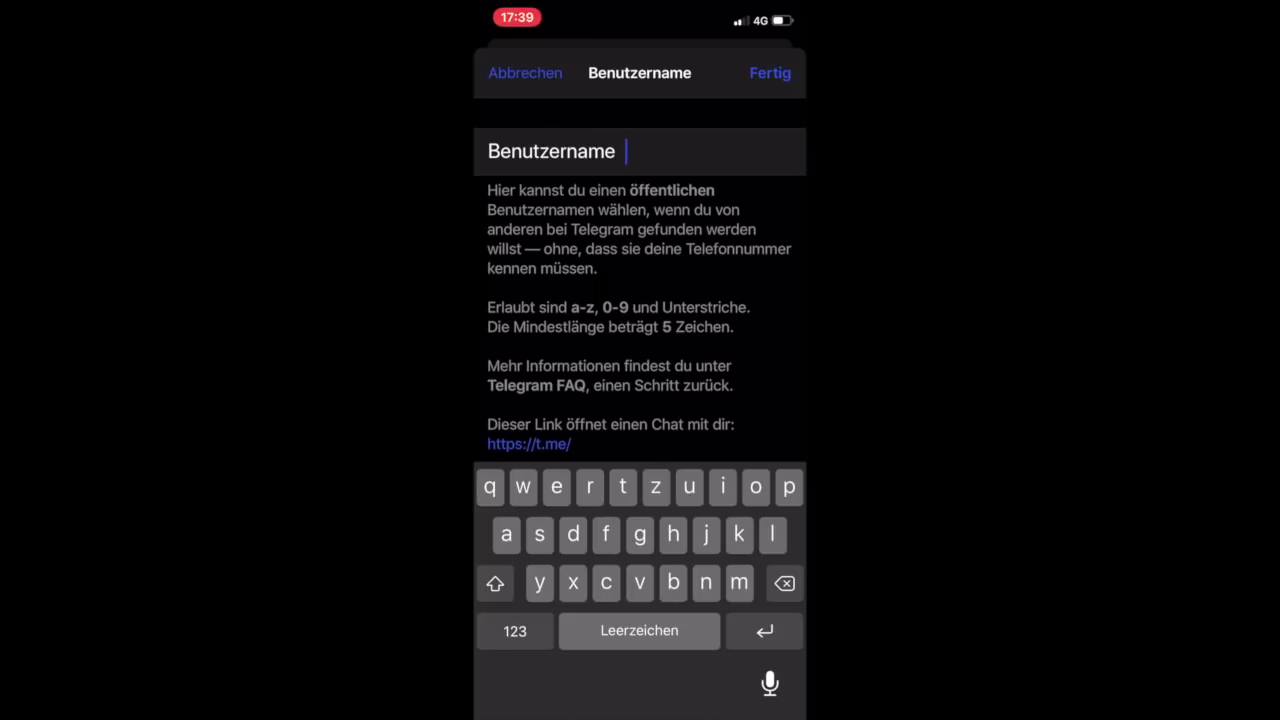
# Step: After rejected trial usernames, set the public username to deinhaustier and save it
pyautogui.click(515, 630)
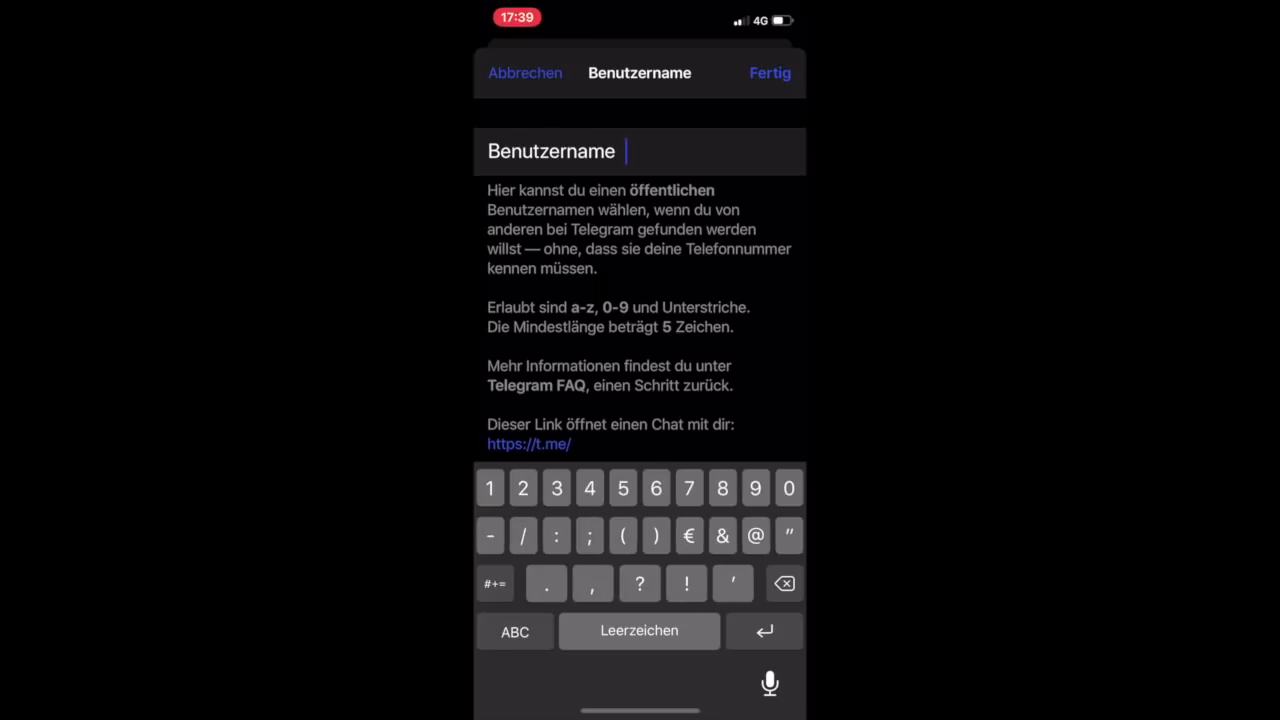
pyautogui.write('@')
pyautogui.click(515, 630)
pyautogui.write('wd')
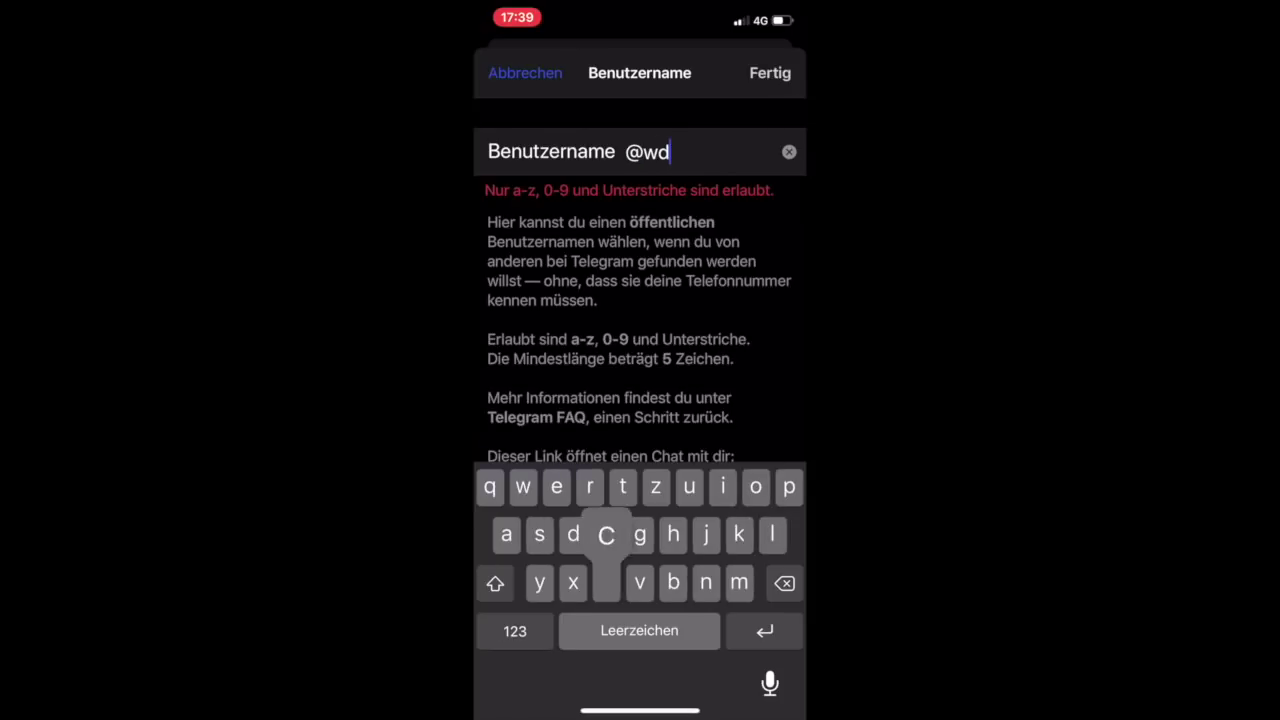
pyautogui.write('chur')
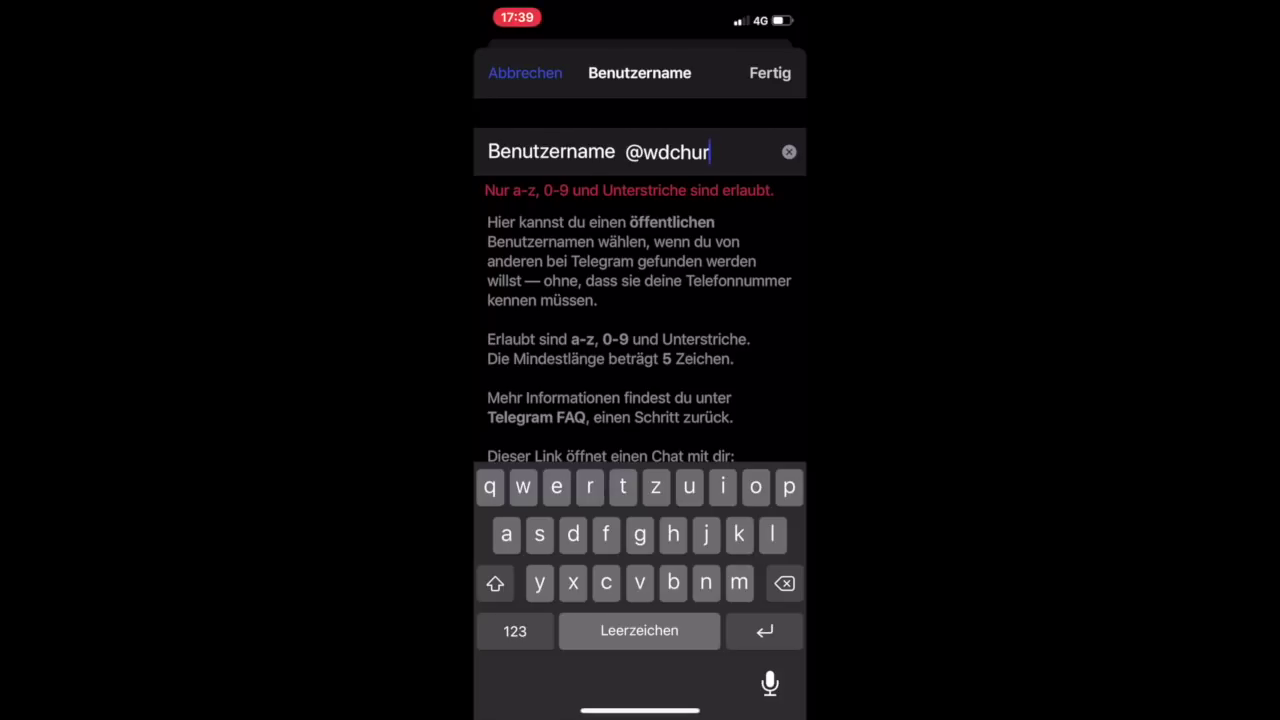
pyautogui.write('ertggggg')
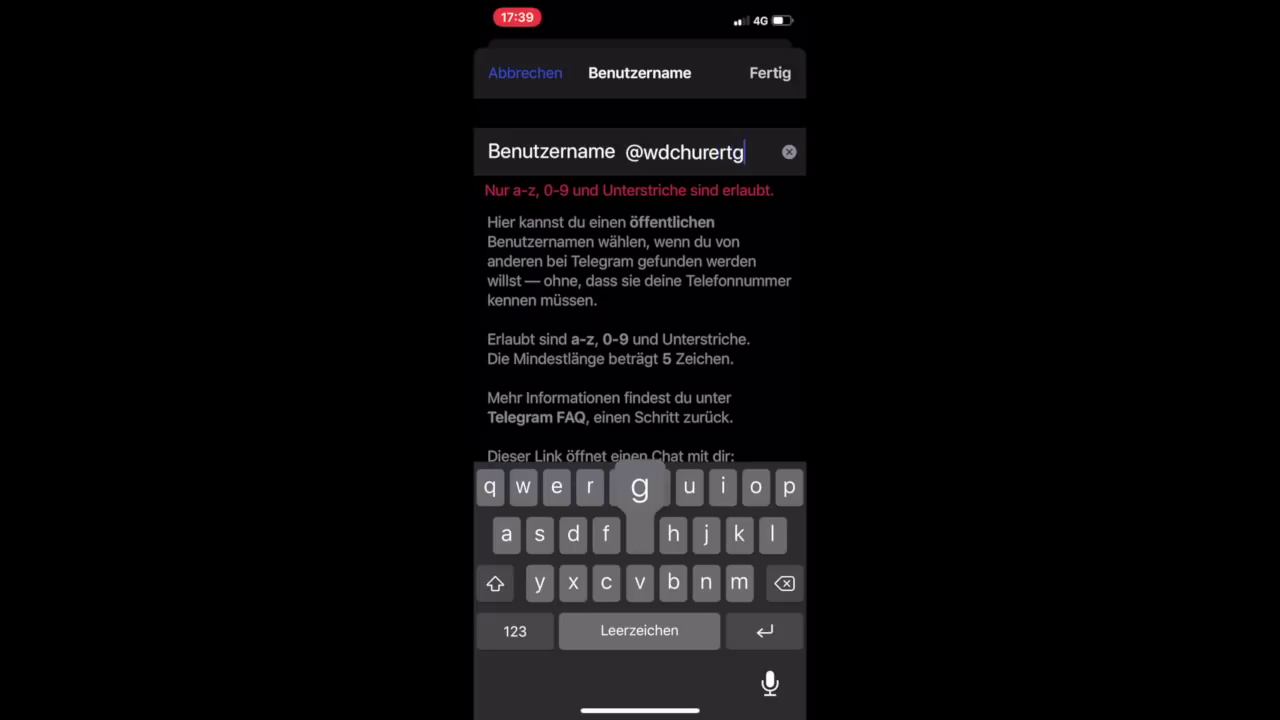
pyautogui.press('BackSpace')
pyautogui.press('BackSpace')
pyautogui.press('BackSpace')
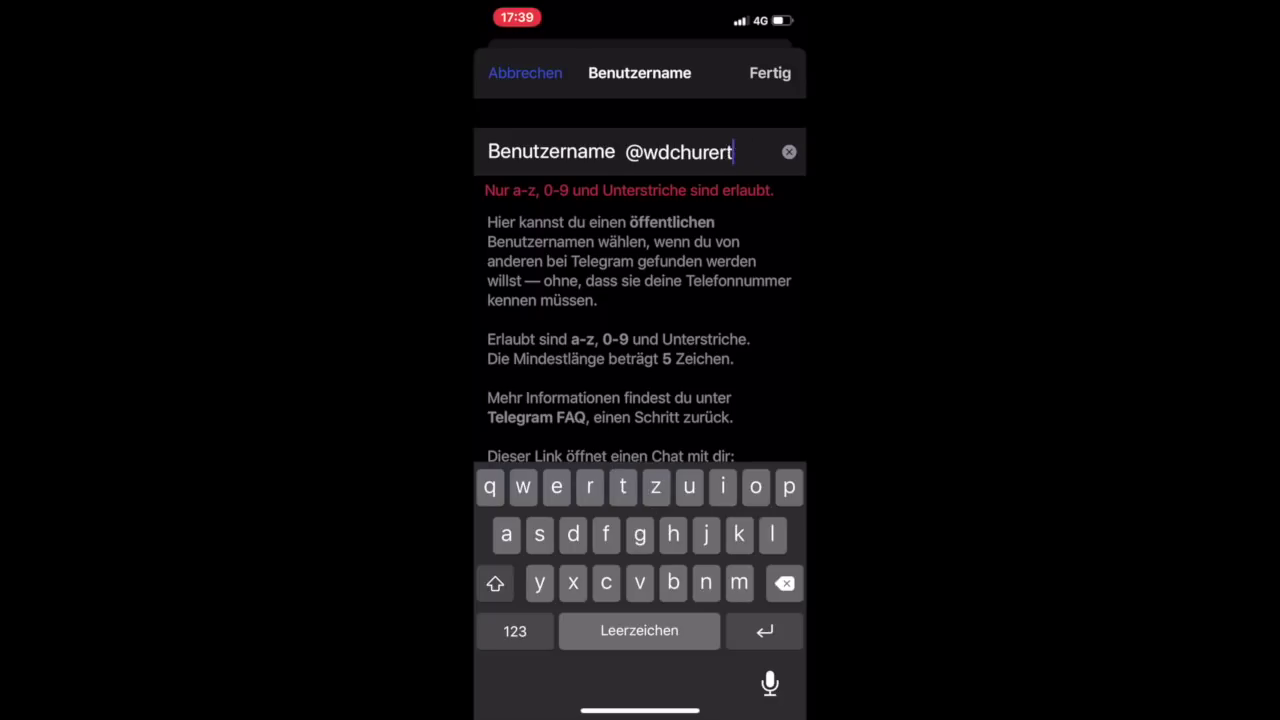
pyautogui.press('BackSpace')
pyautogui.press('BackSpace')
pyautogui.press('BackSpace')
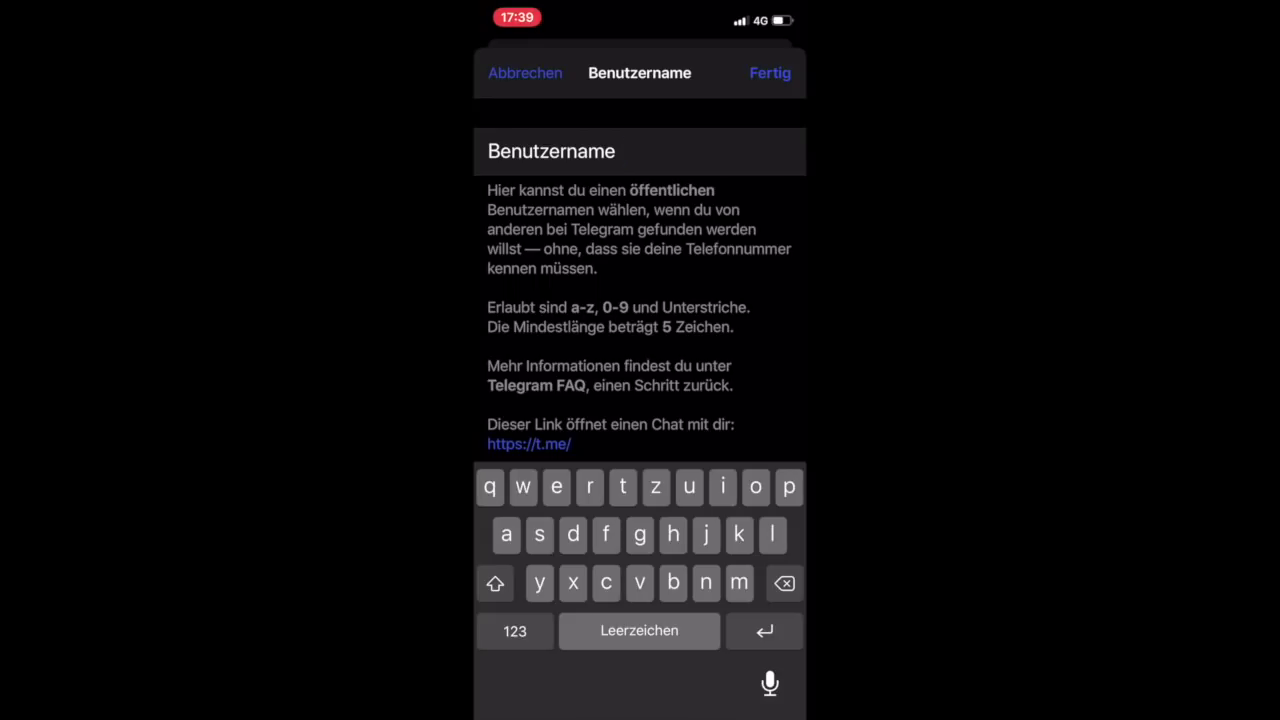
pyautogui.write('wdchur')
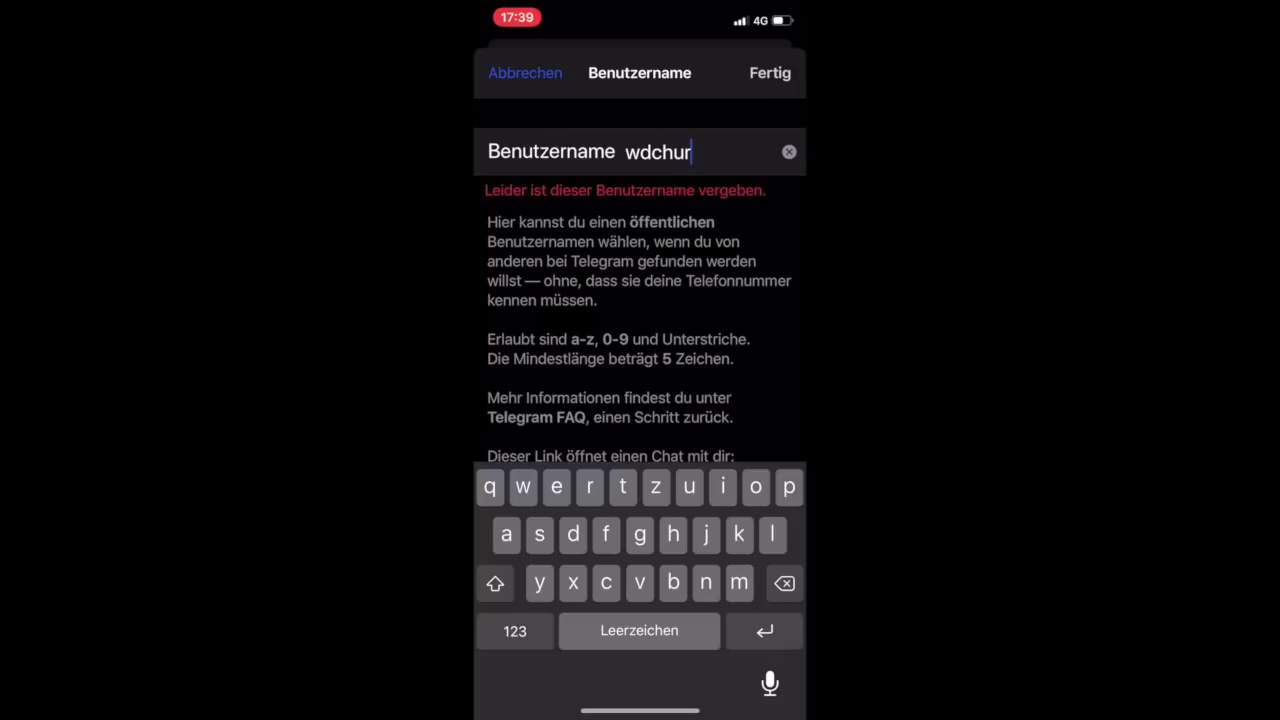
pyautogui.write('hhsjdjjddjj')
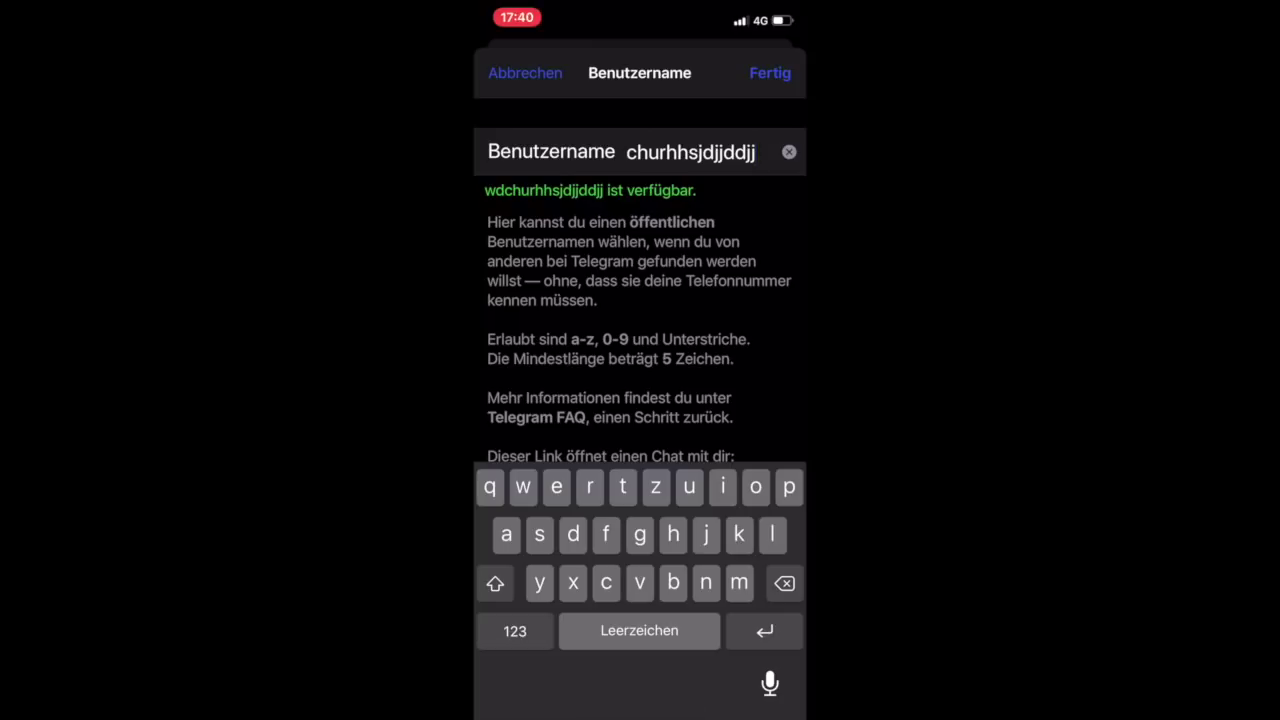
pyautogui.press('BackSpace')
pyautogui.press('BackSpace')
pyautogui.press('BackSpace')
pyautogui.press('BackSpace')
pyautogui.press('BackSpace')
pyautogui.press('BackSpace')
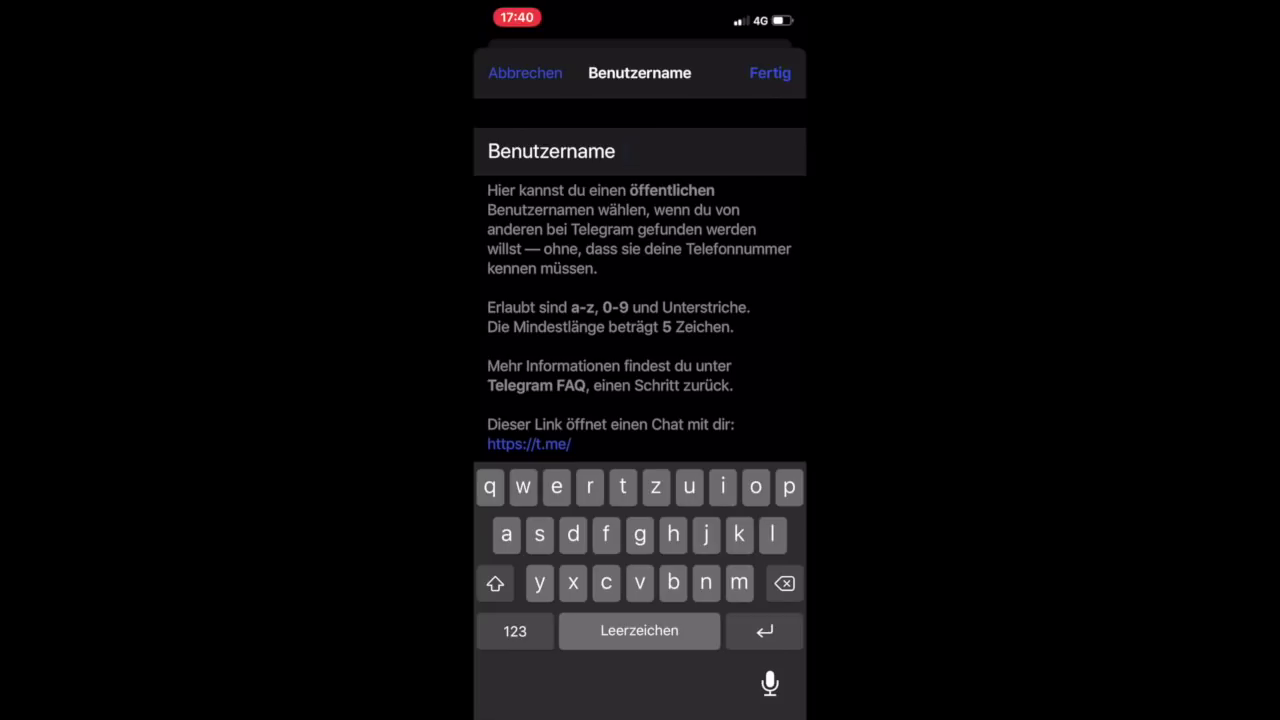
pyautogui.write('deinha')
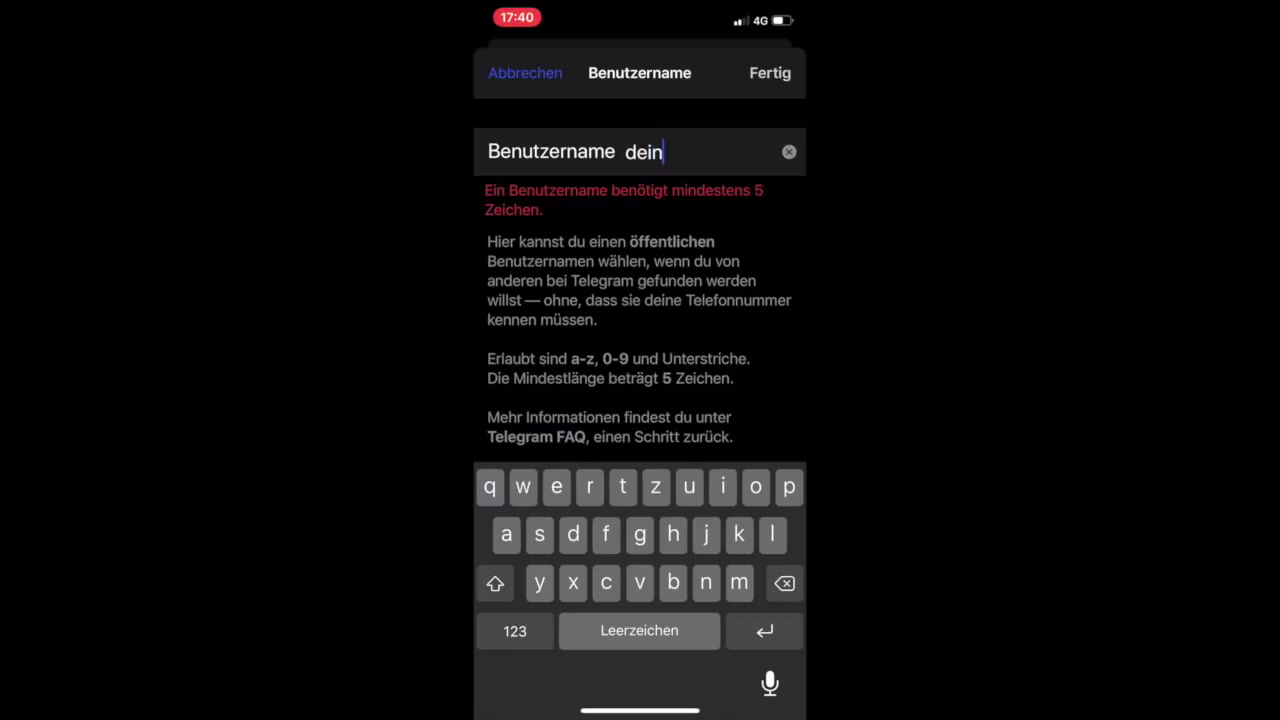
pyautogui.write('ustie')
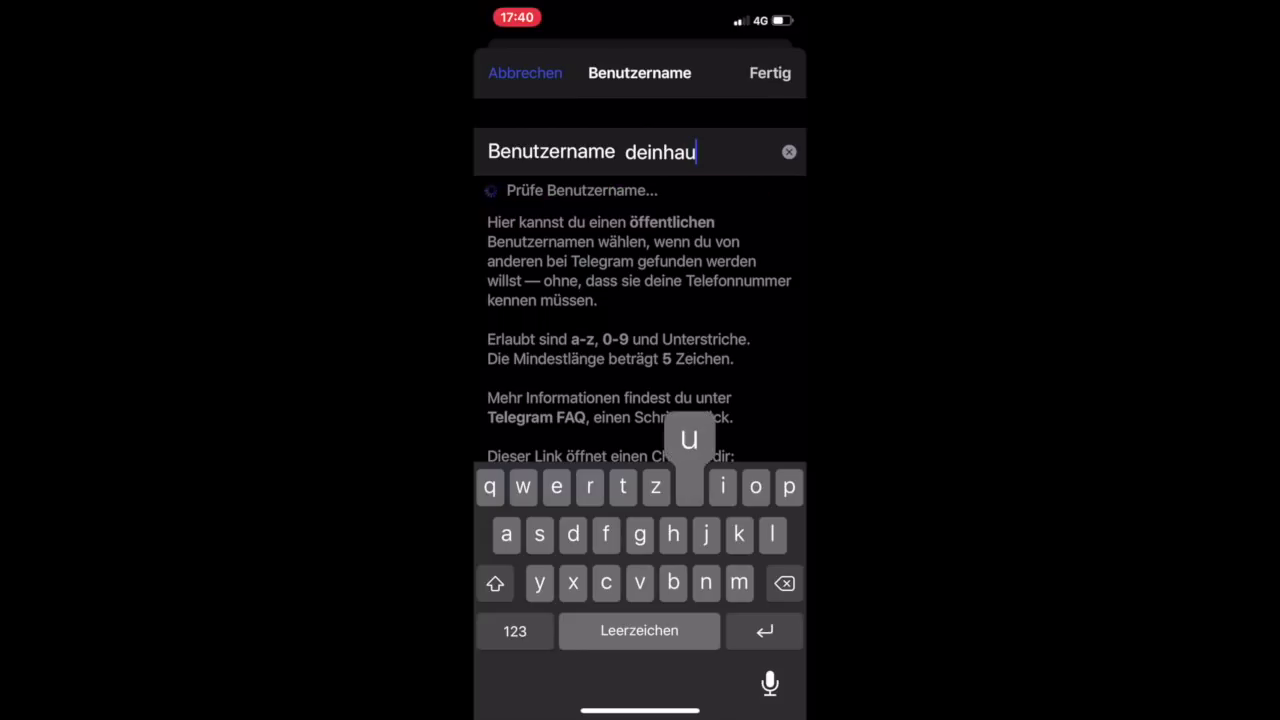
pyautogui.write('r')
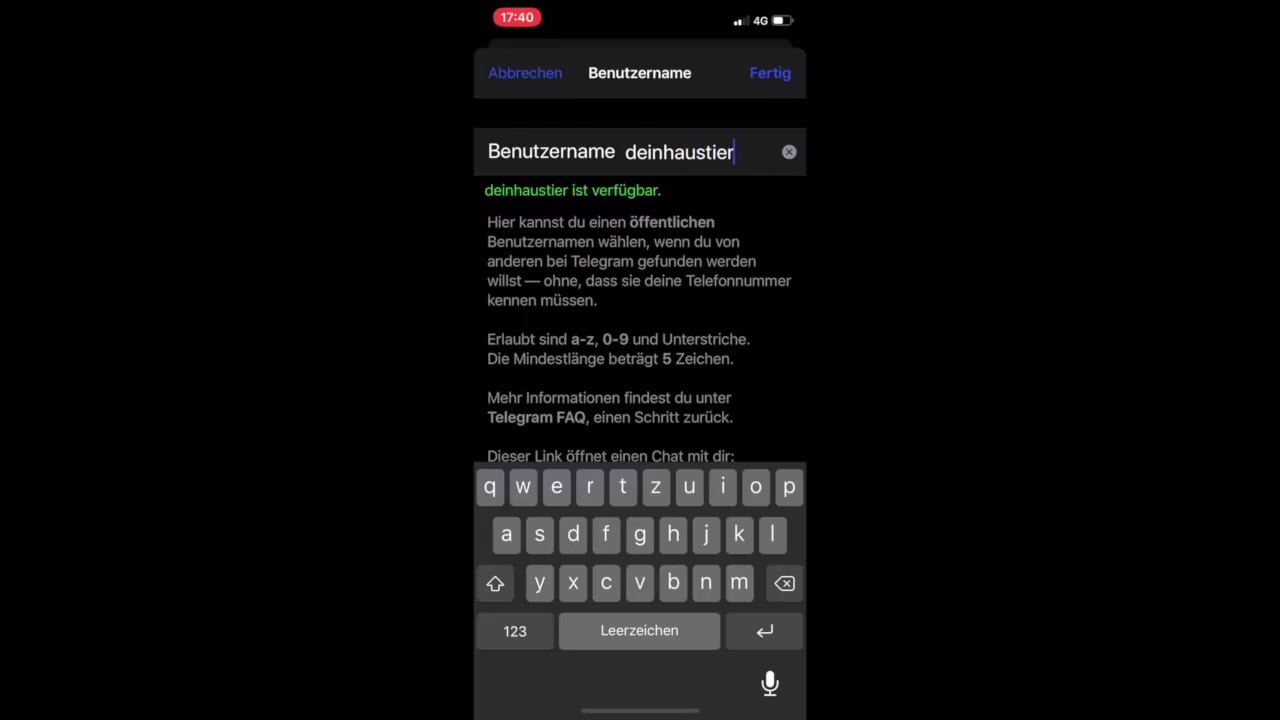
pyautogui.click(770, 73)
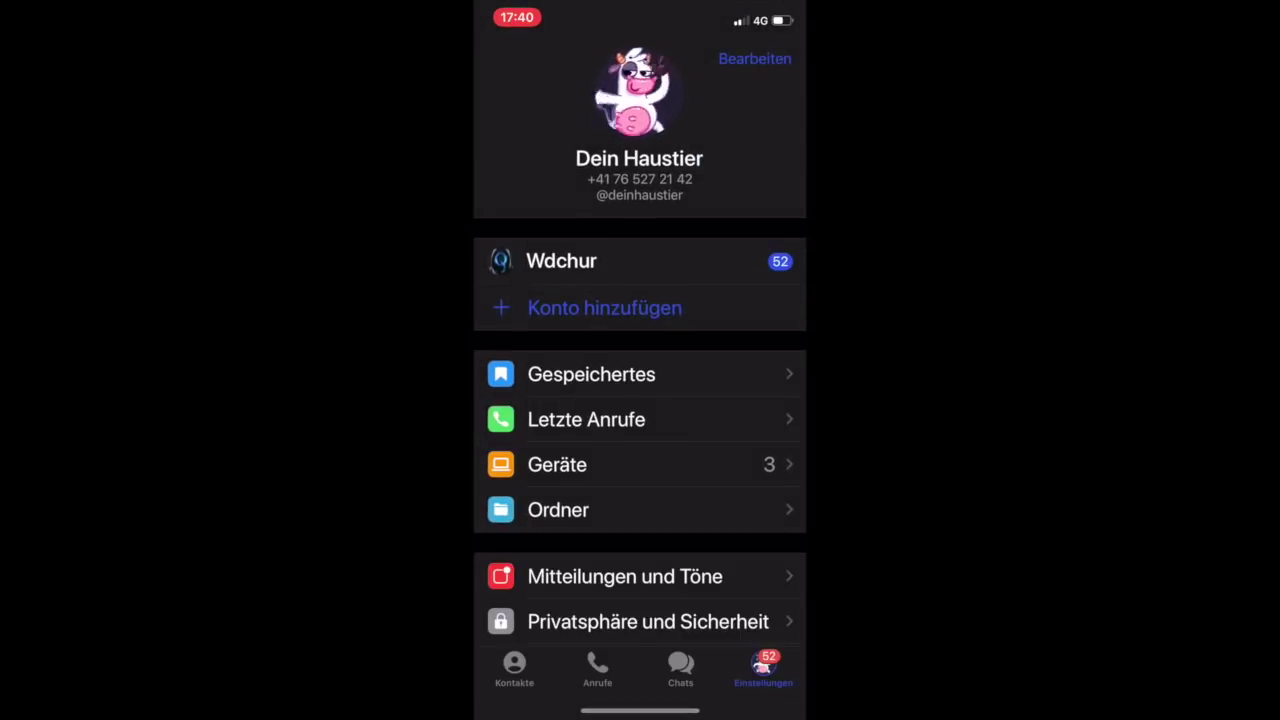
pyautogui.click(754, 58)
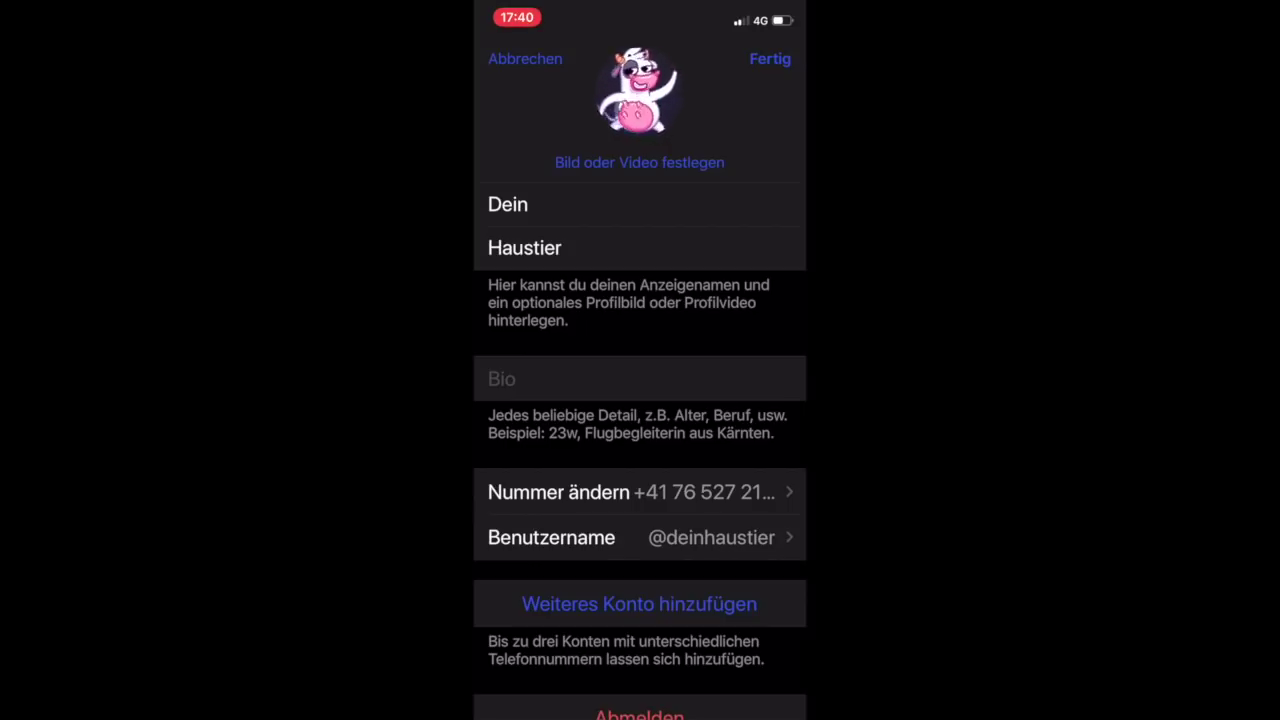
pyautogui.click(770, 58)
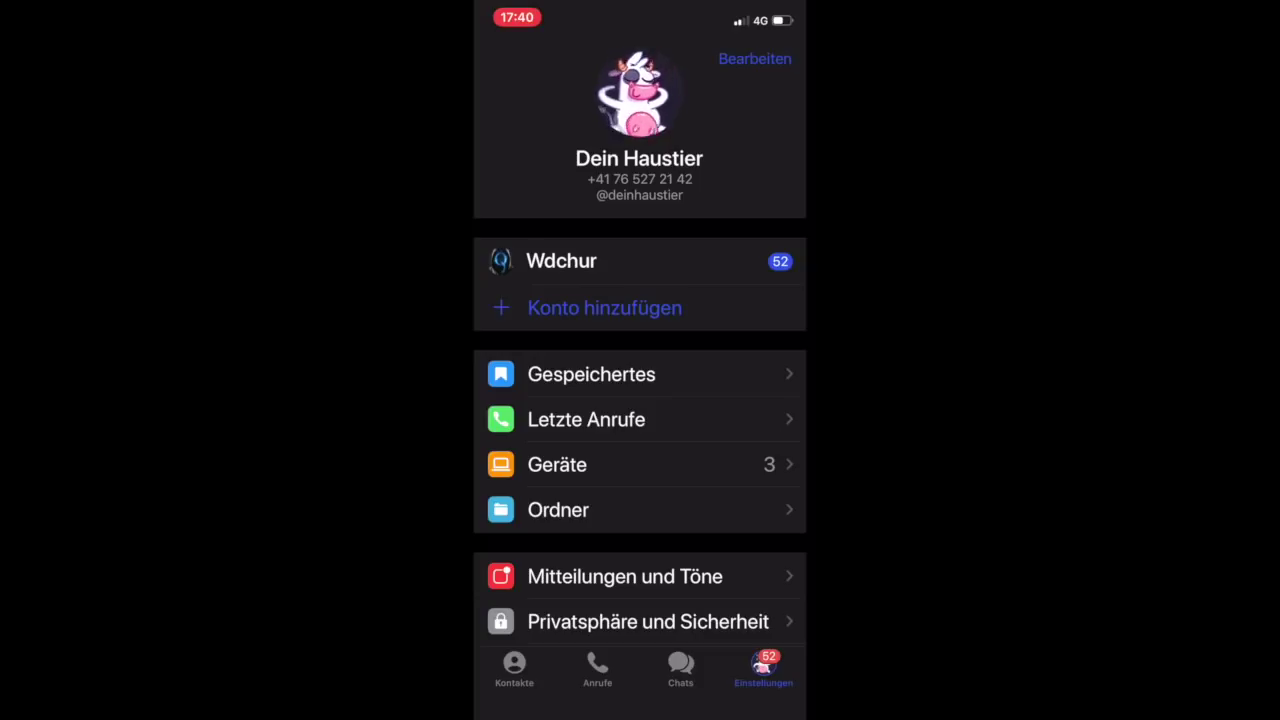
pyautogui.click(754, 58)
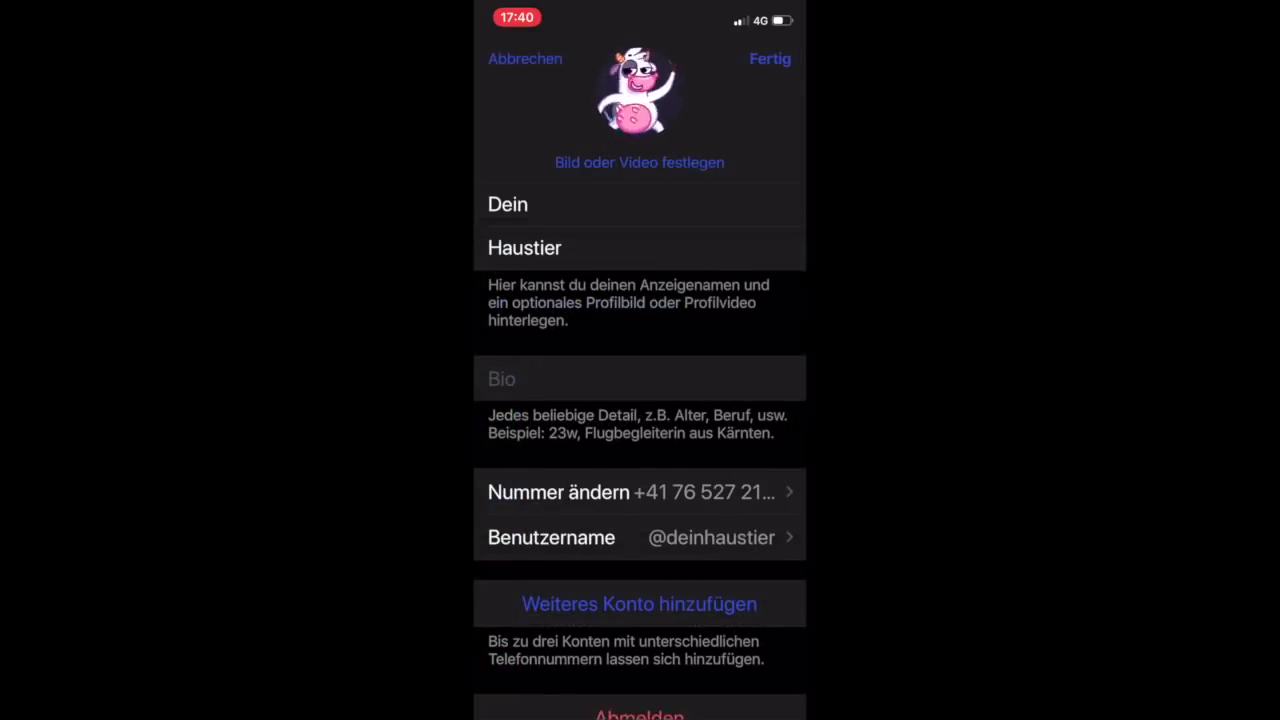
pyautogui.scroll(-3, 640, 400)
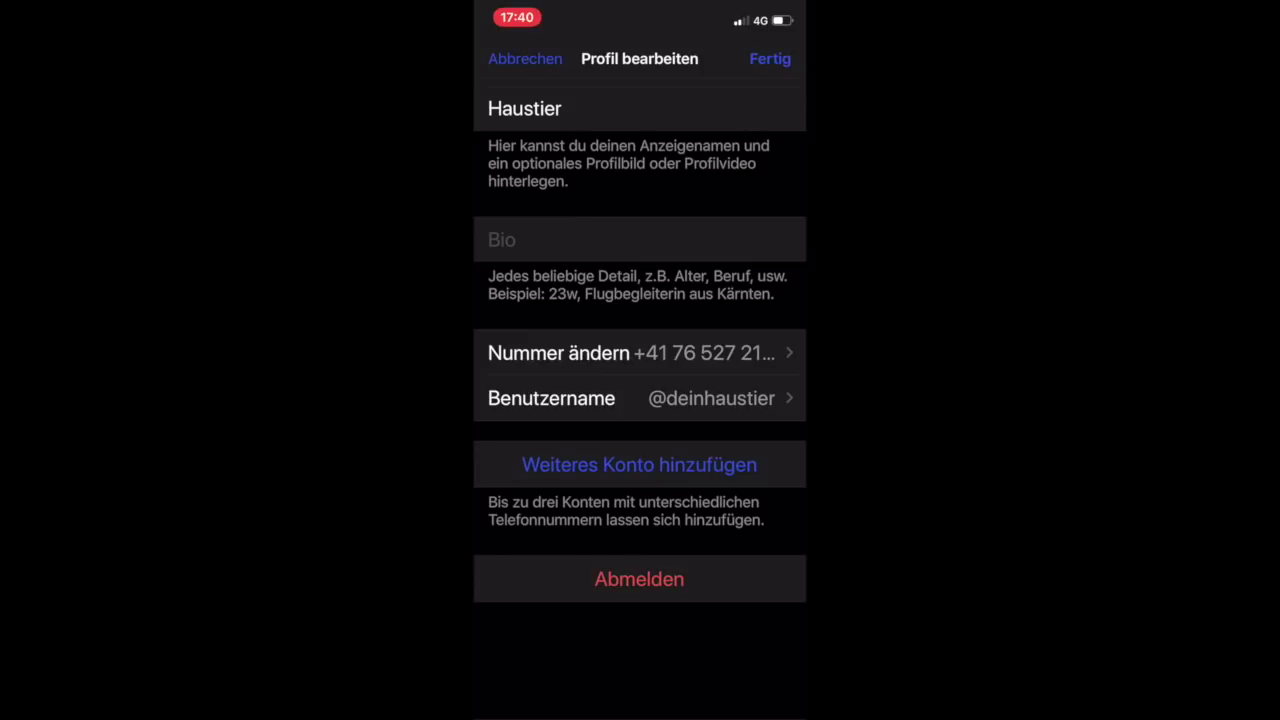
pyautogui.scroll(3, 640, 400)
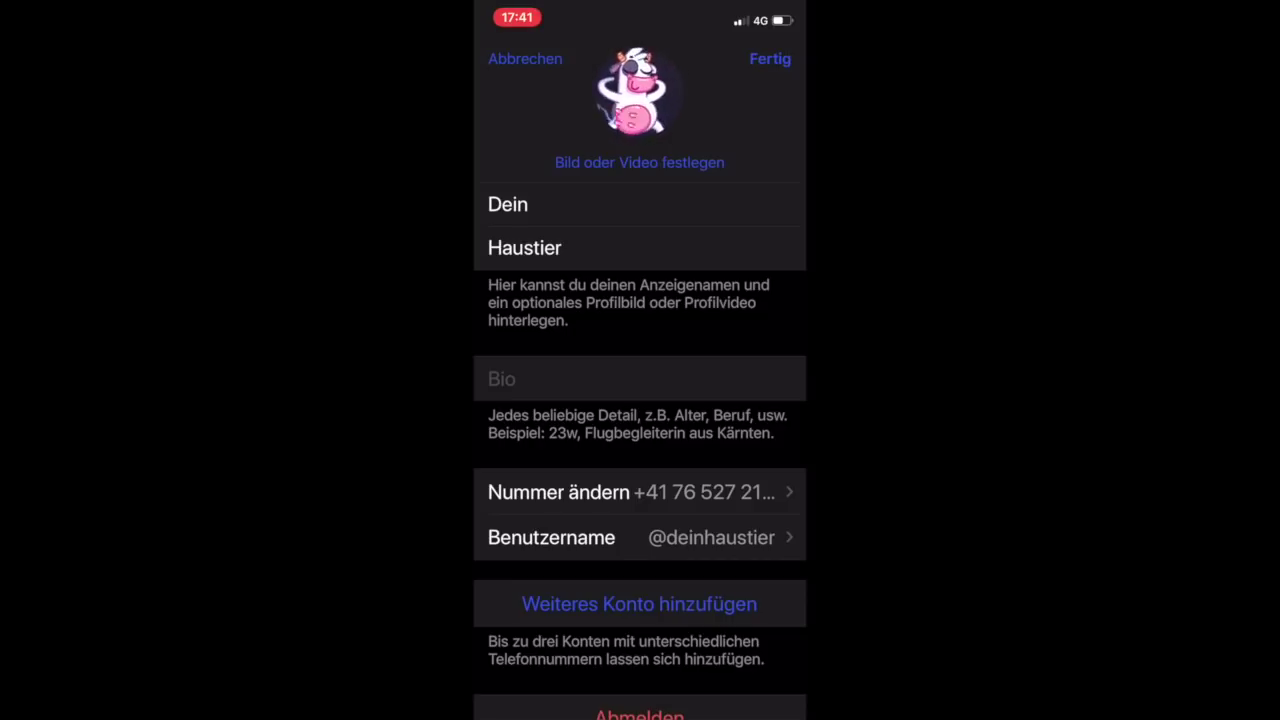
pyautogui.click(638, 92)
pyautogui.click(770, 58)
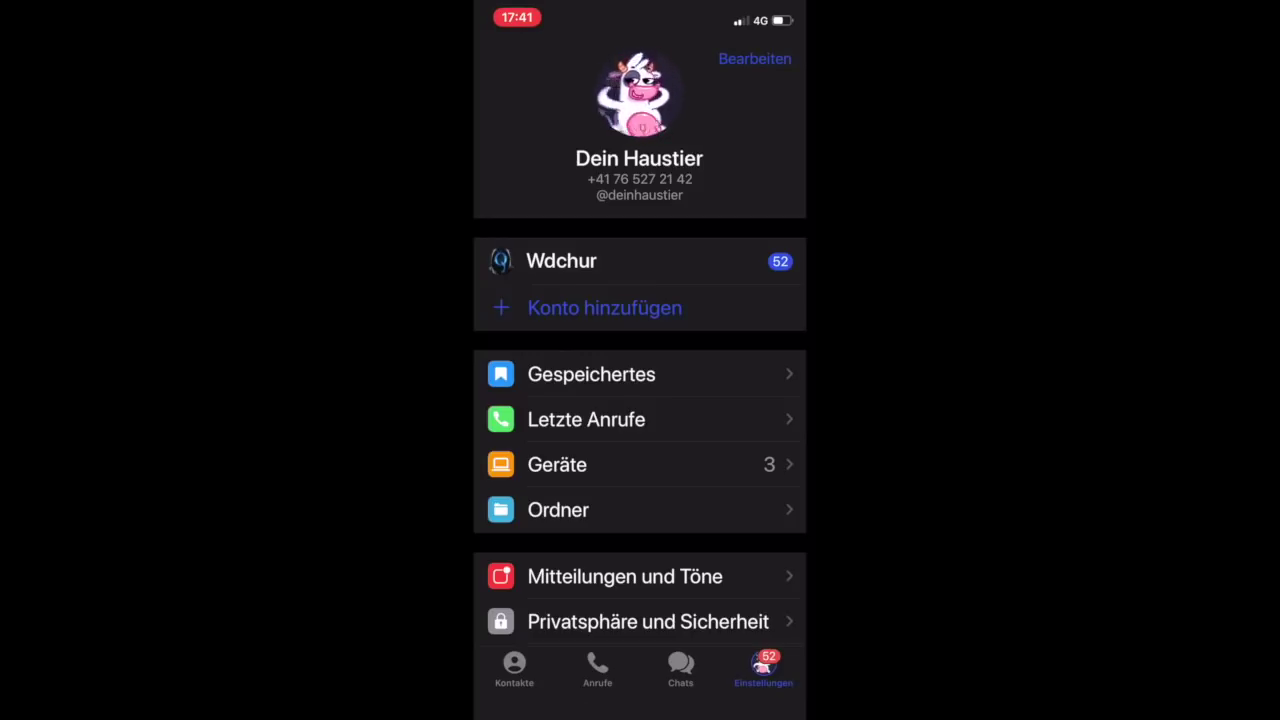
# Step: In Privatsphäre und Sicherheit, set phone number visibility to Niemand after briefly trying Meine Kontakte
pyautogui.scroll(-4, 640, 400)
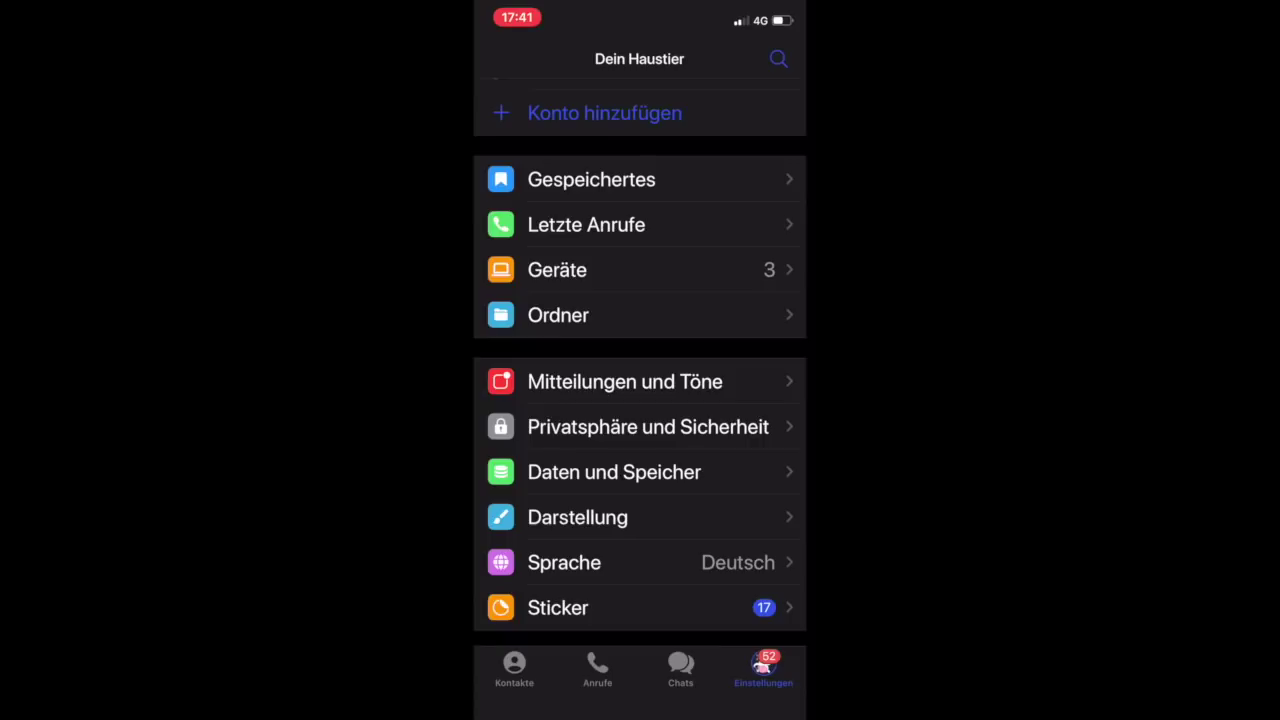
pyautogui.click(640, 426)
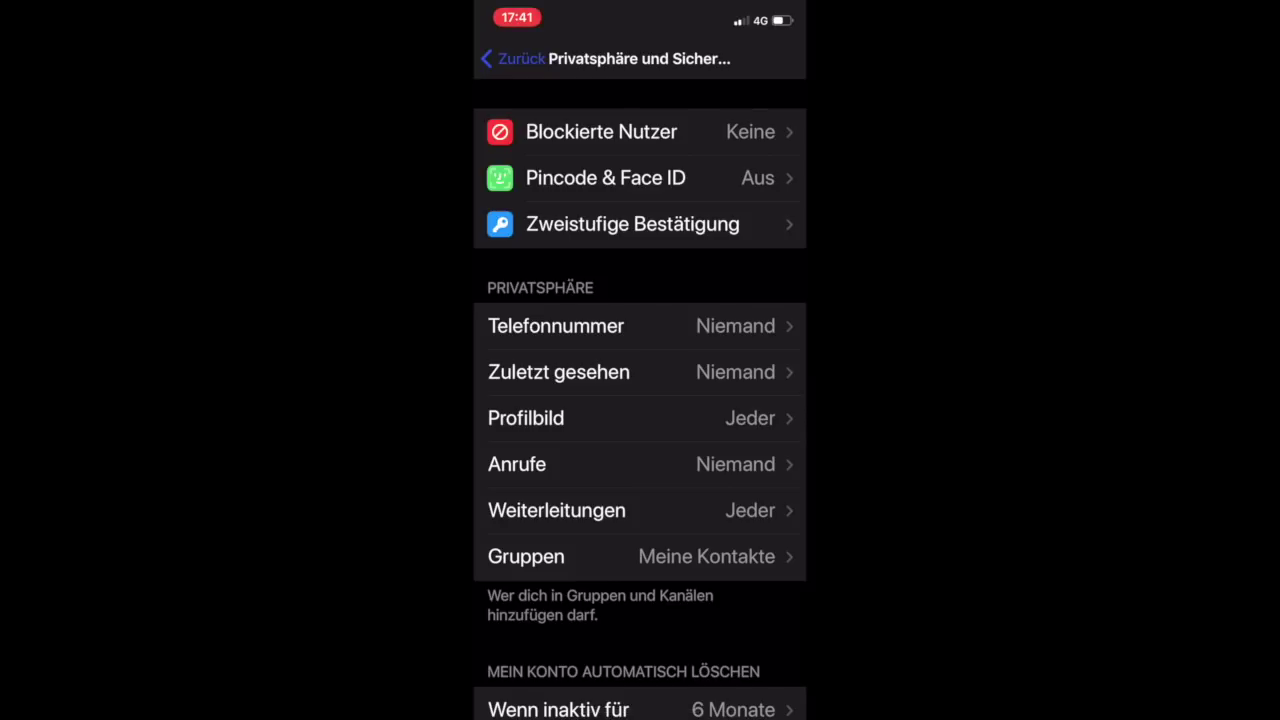
pyautogui.click(555, 326)
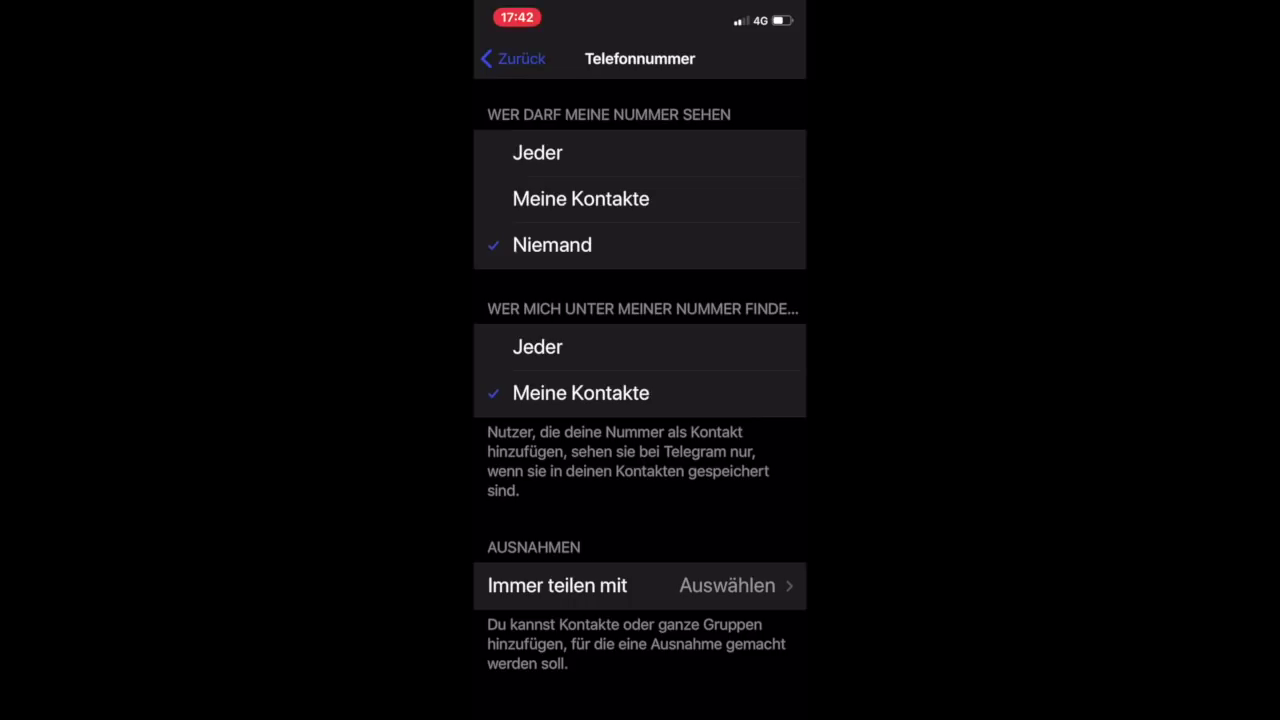
pyautogui.click(581, 199)
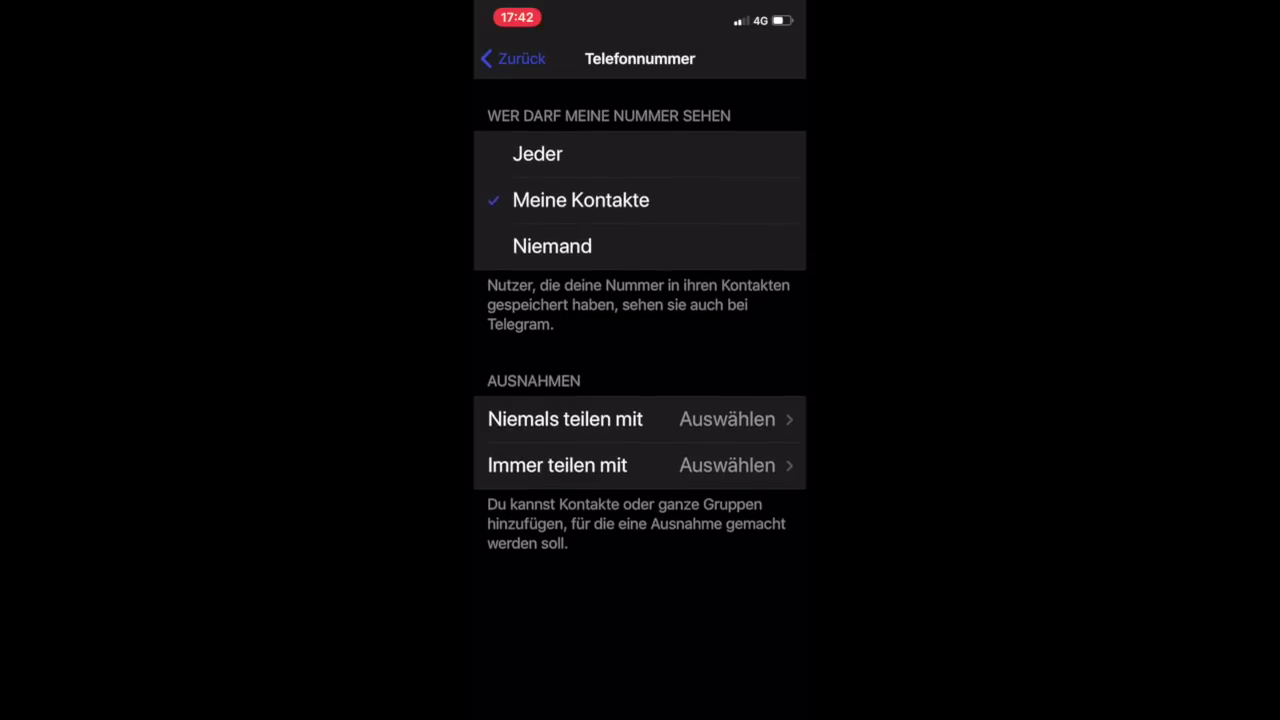
pyautogui.click(552, 245)
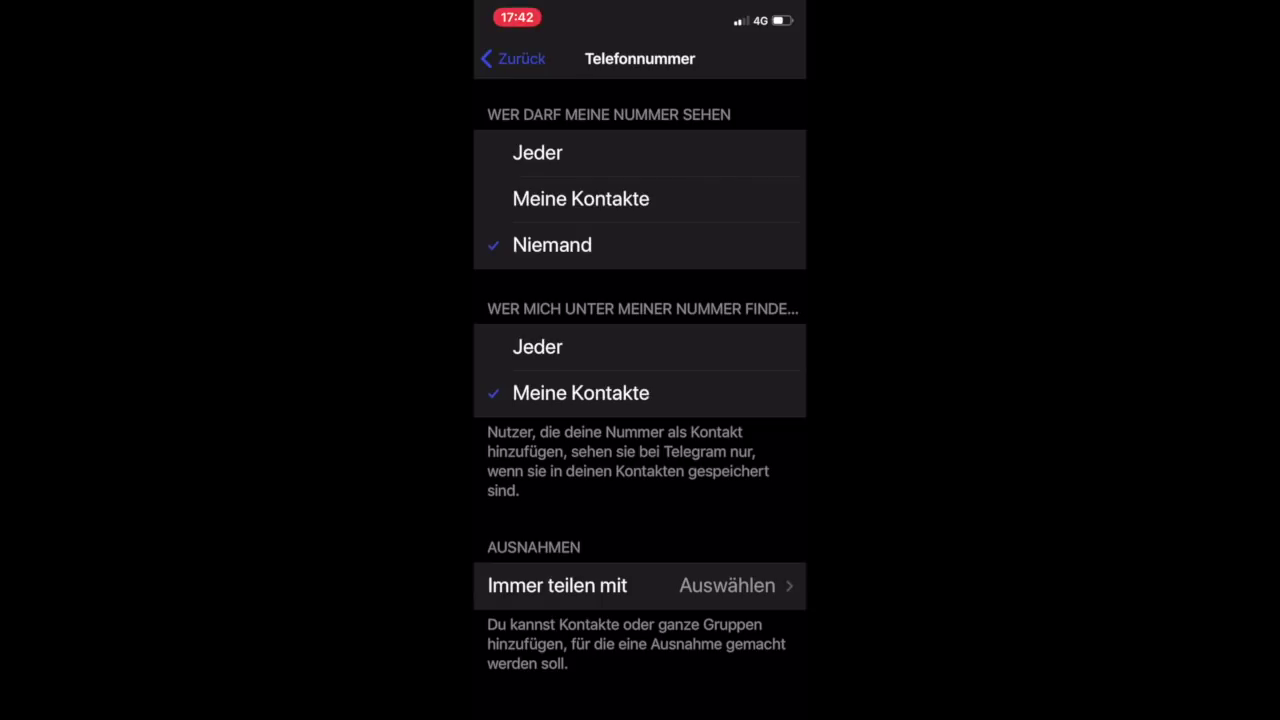
pyautogui.click(514, 58)
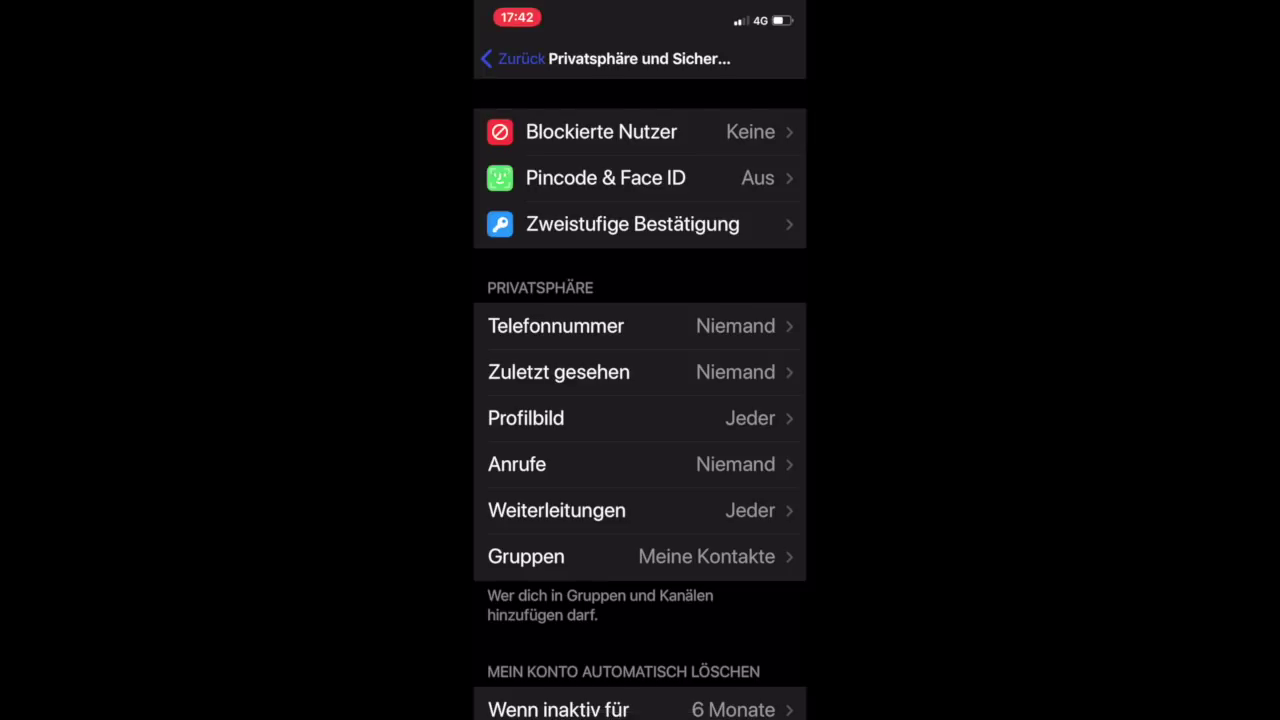
pyautogui.click(558, 371)
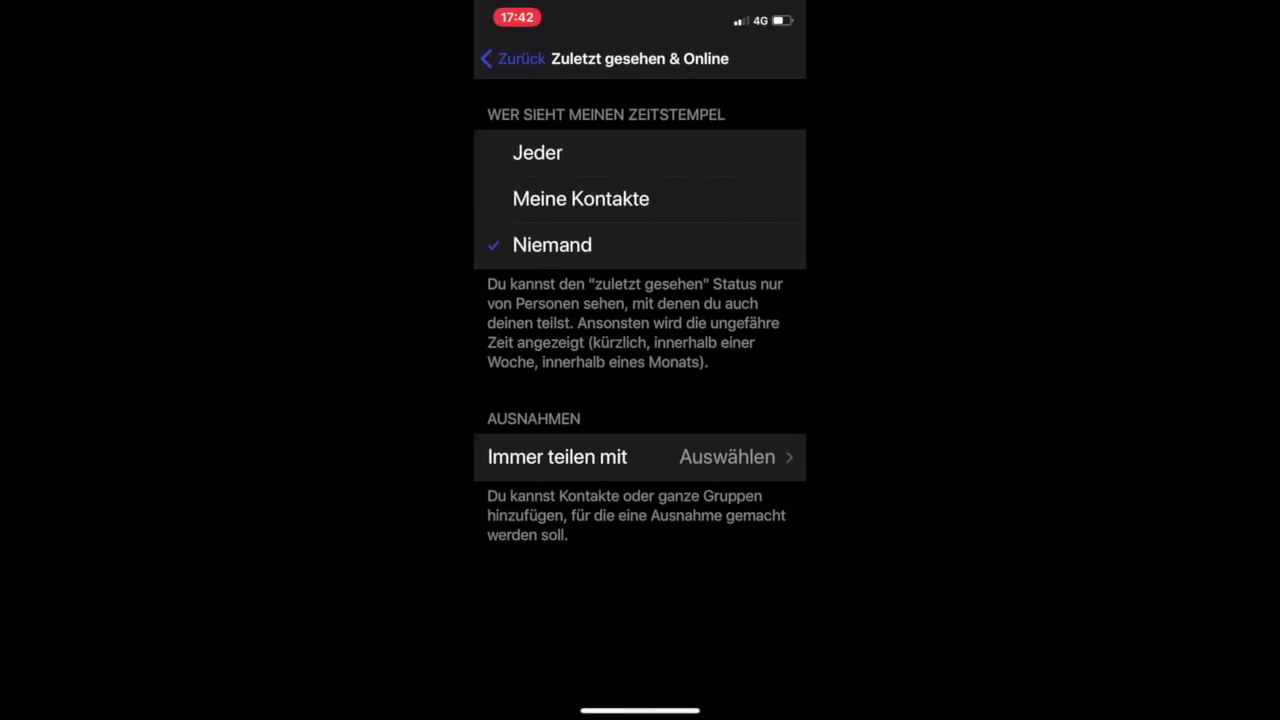
pyautogui.click(538, 152)
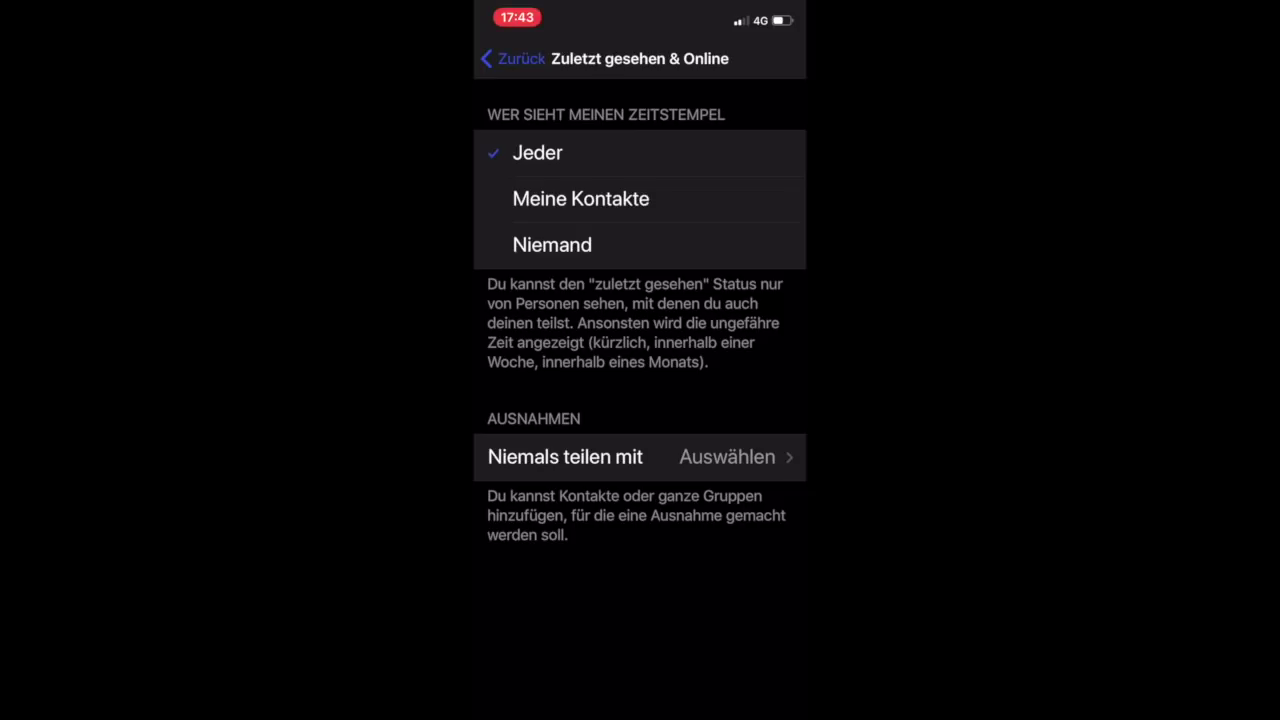
pyautogui.click(580, 198)
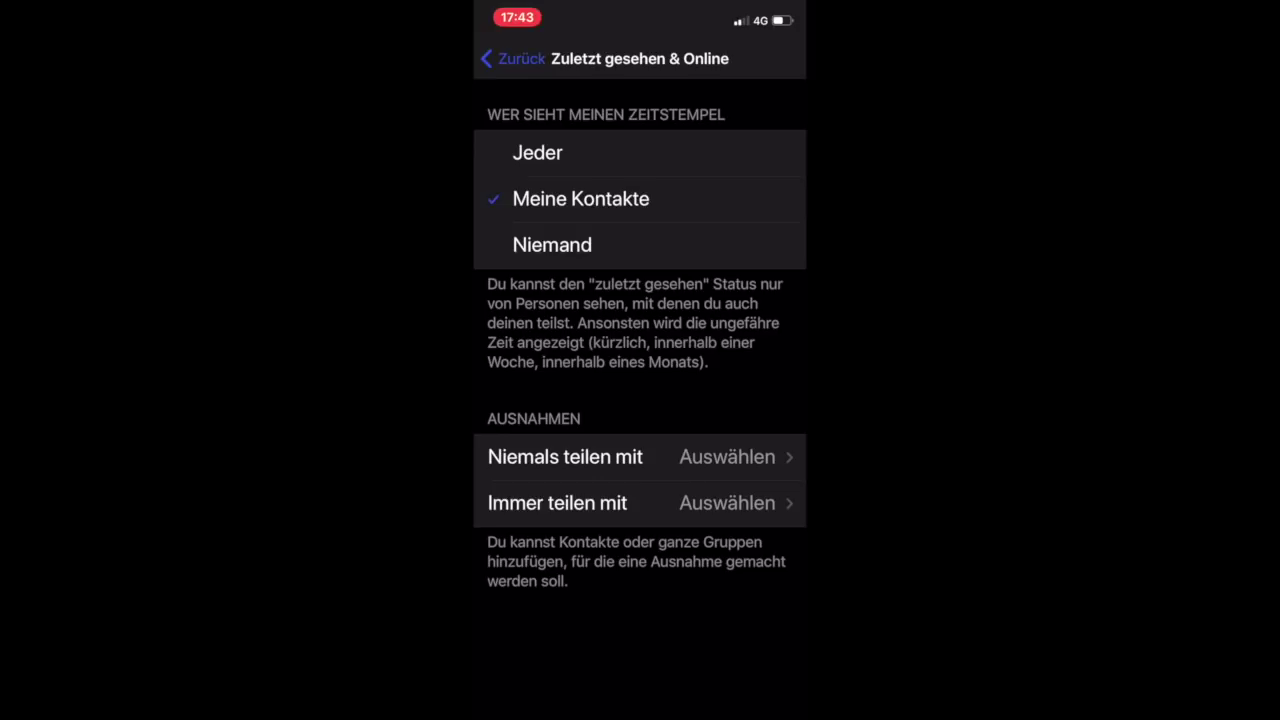
pyautogui.click(552, 244)
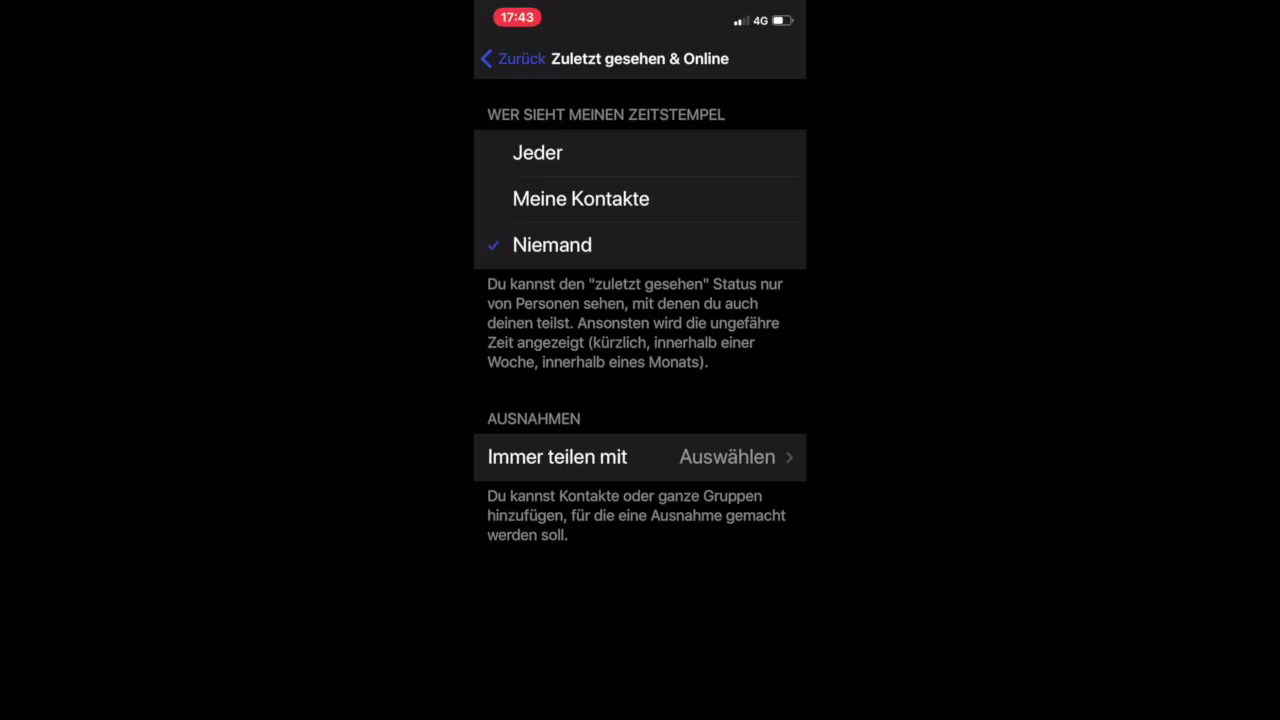
pyautogui.click(512, 58)
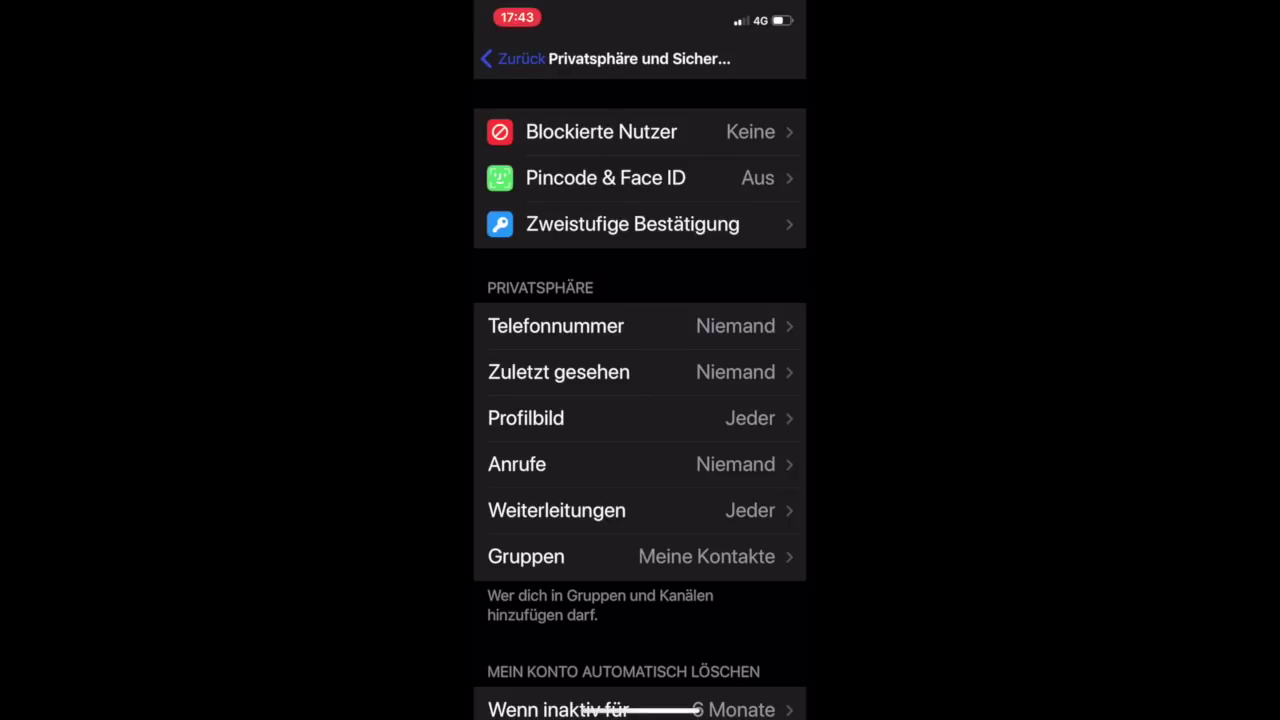
pyautogui.click(526, 418)
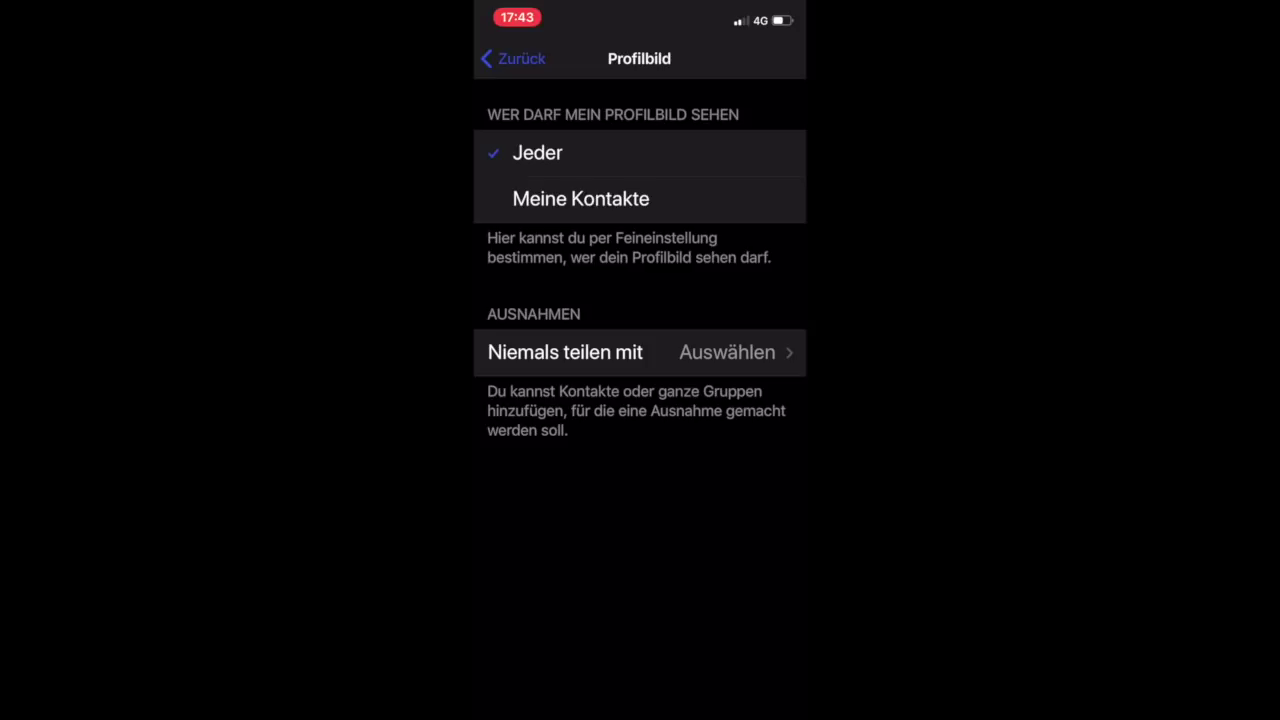
# Step: Go back to the main settings overview and reopen Privatsphäre und Sicherheit
pyautogui.click(512, 58)
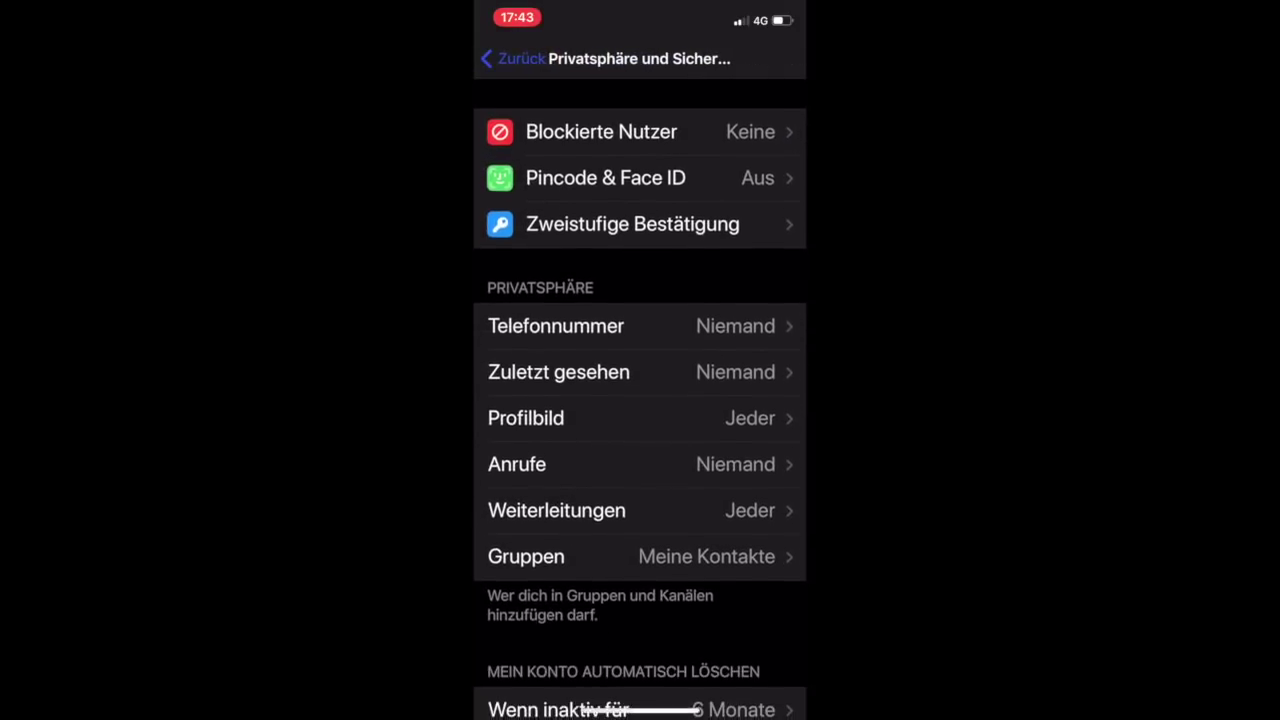
pyautogui.click(512, 58)
pyautogui.scroll(5, 640, 400)
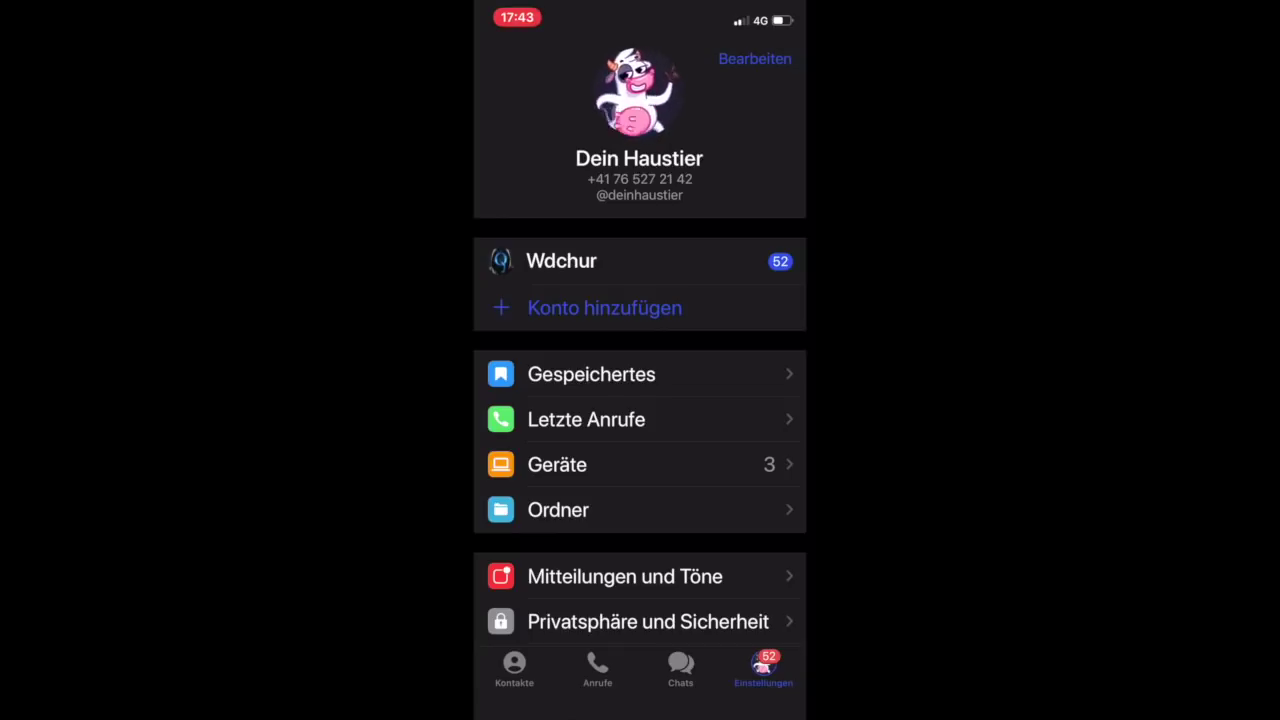
pyautogui.scroll(-1, 640, 400)
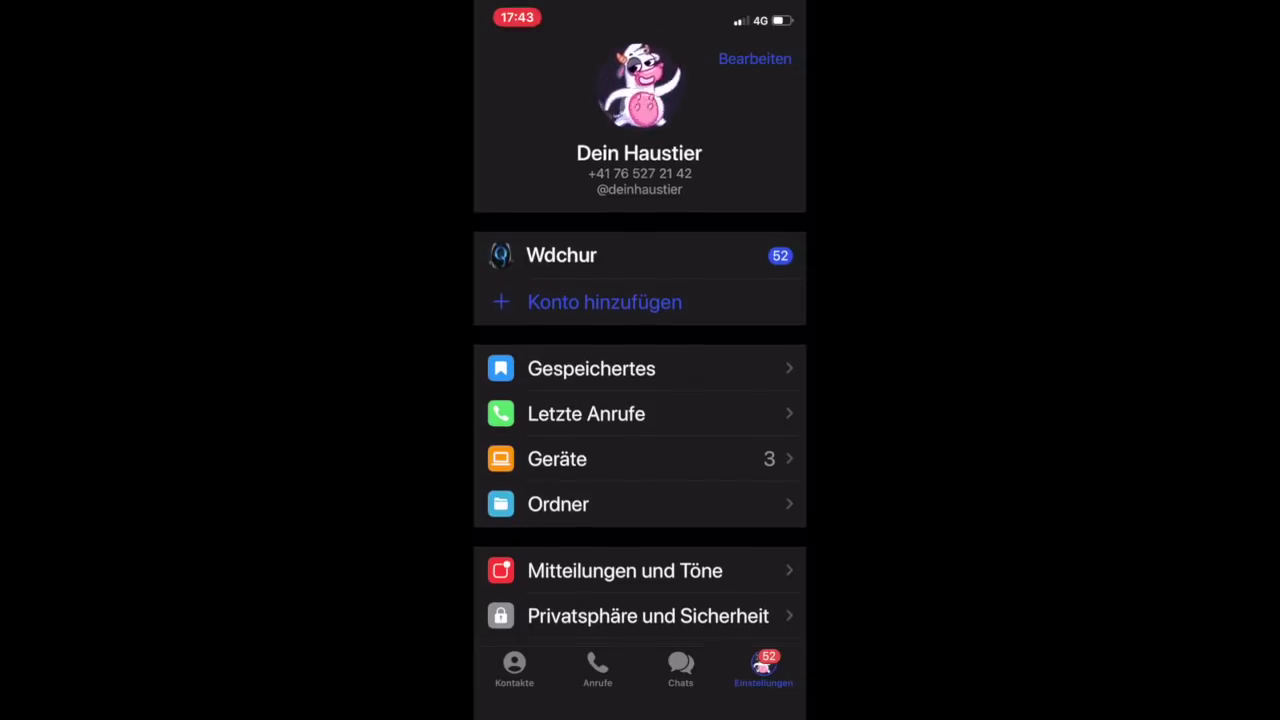
pyautogui.scroll(-3, 640, 400)
pyautogui.click(640, 486)
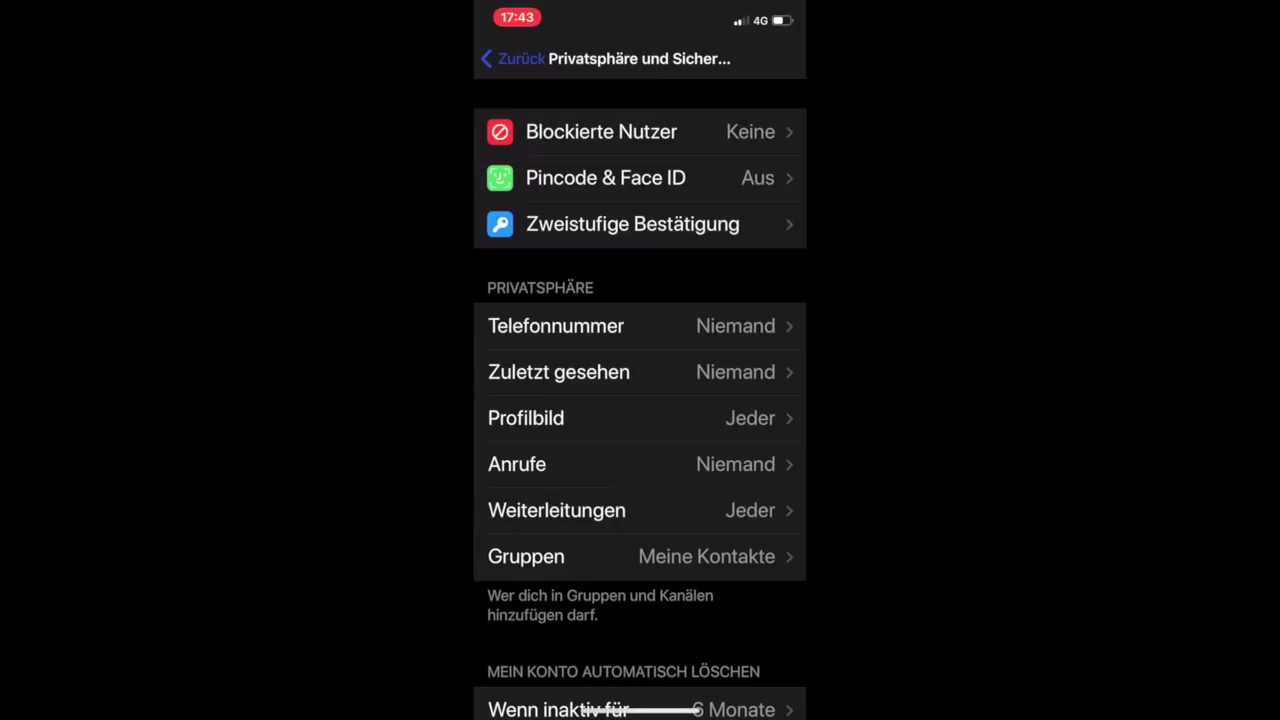
# Step: Keep the profile picture visible to Jeder after briefly trying Meine Kontakte
pyautogui.click(600, 418)
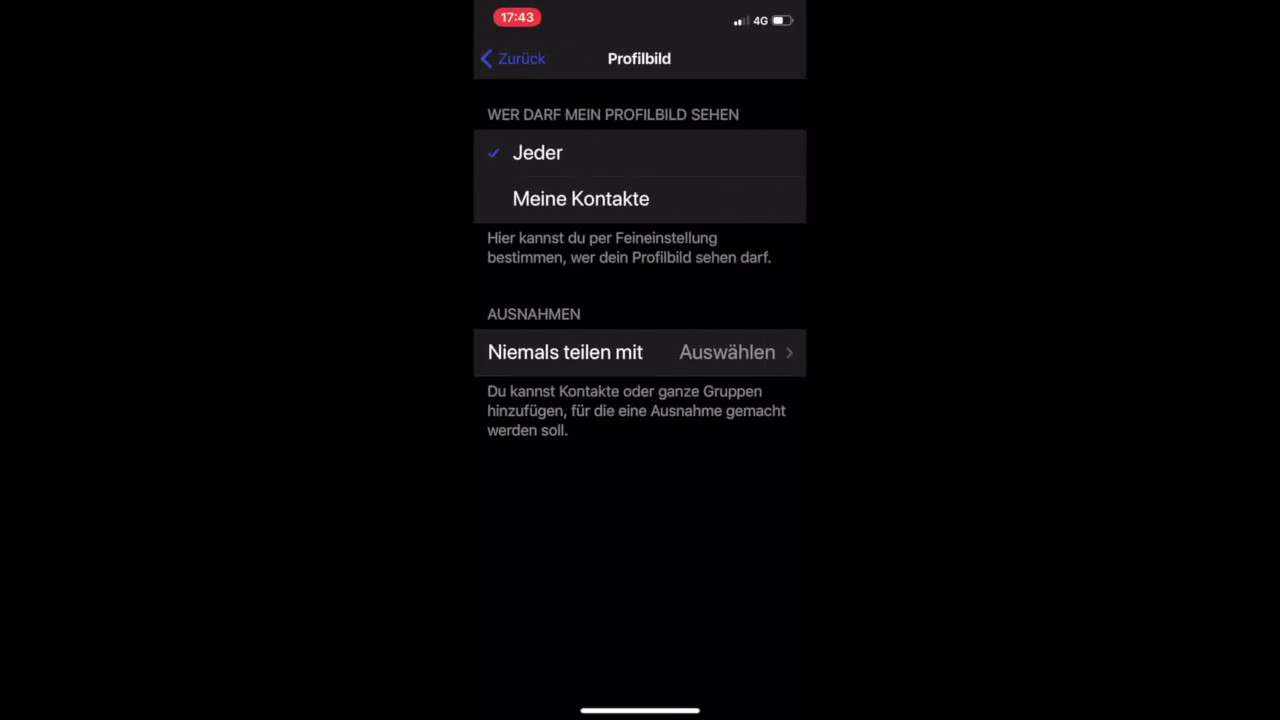
pyautogui.click(580, 198)
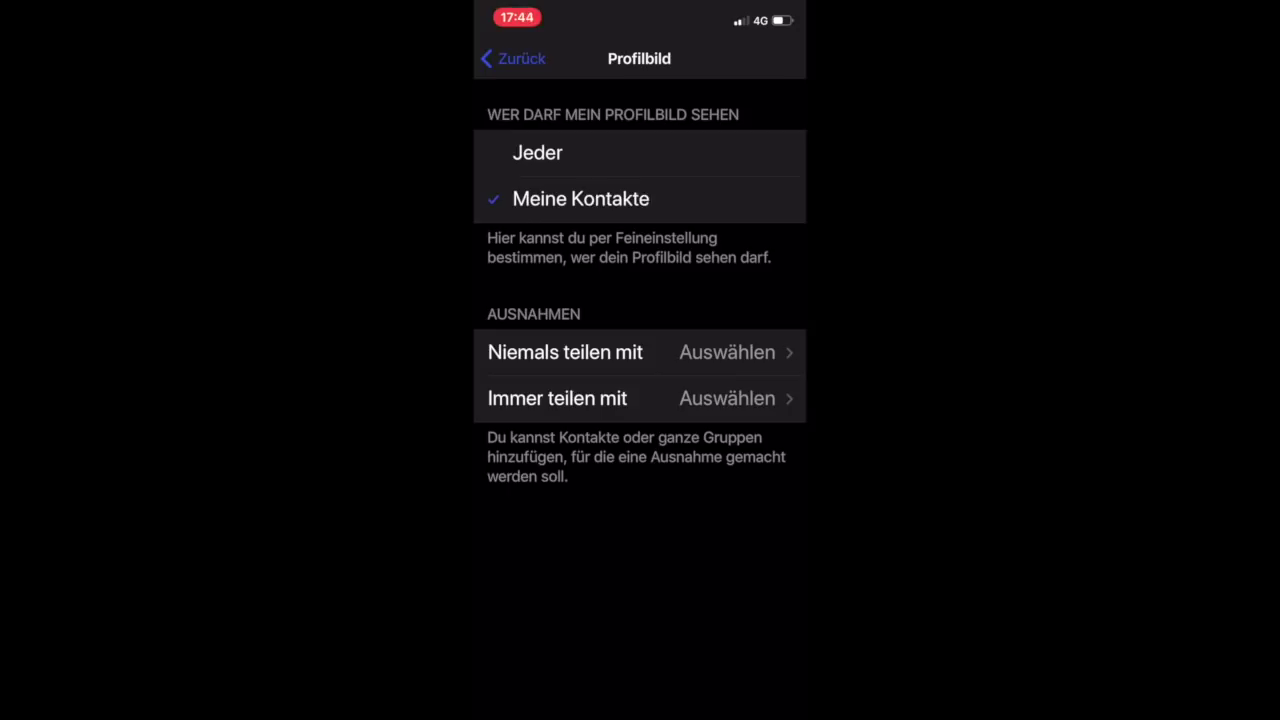
pyautogui.click(537, 152)
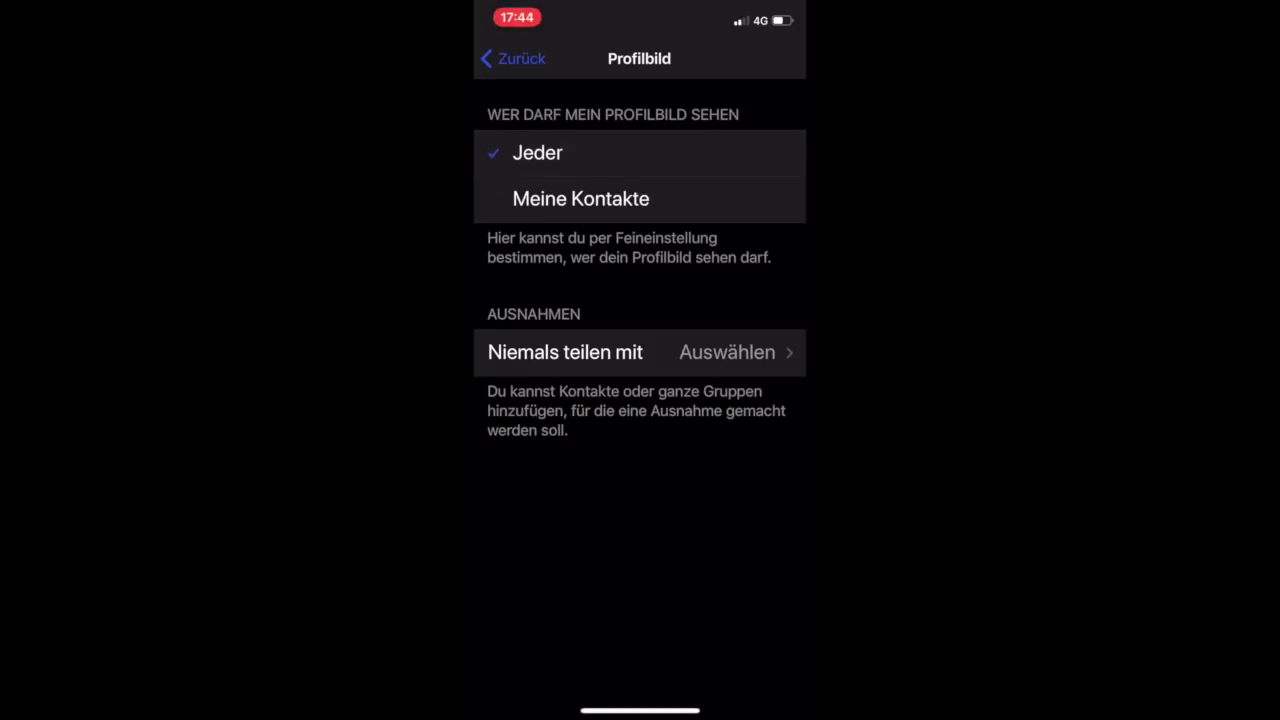
pyautogui.click(515, 58)
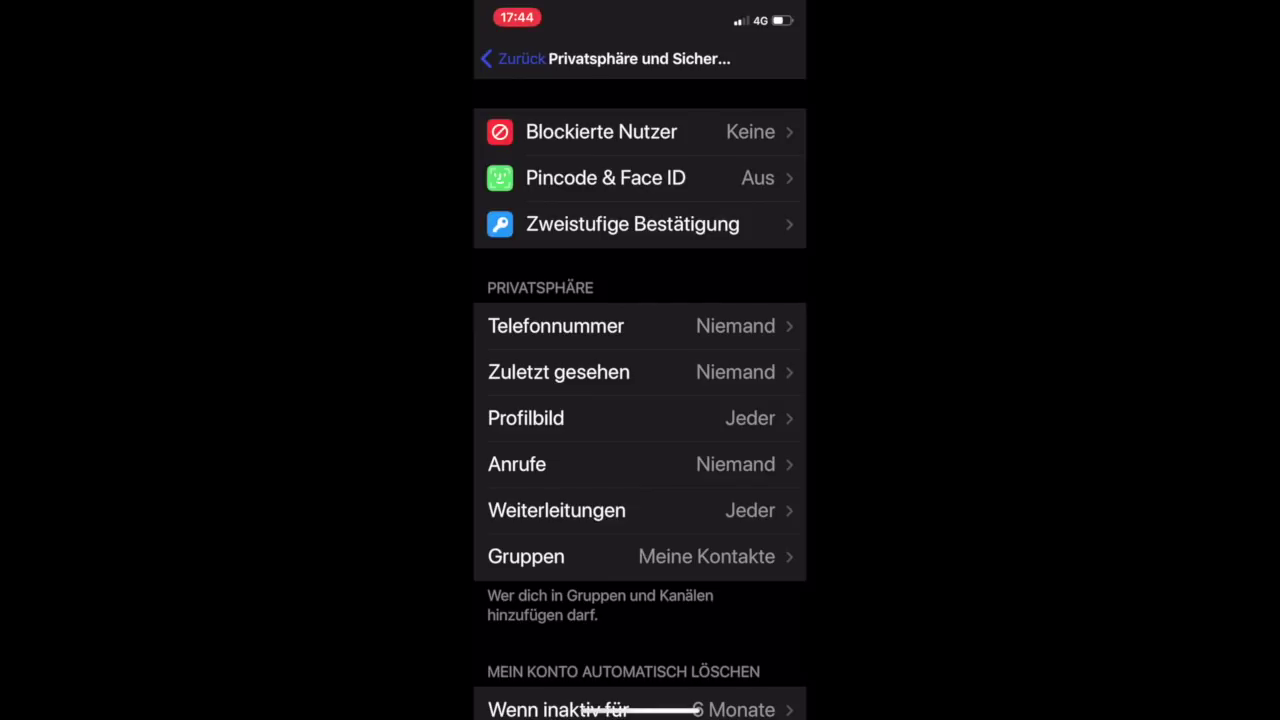
# Step: Allow calls only from Meine Kontakte after trying Jeder and Niemand, then start choosing an exception
pyautogui.click(517, 464)
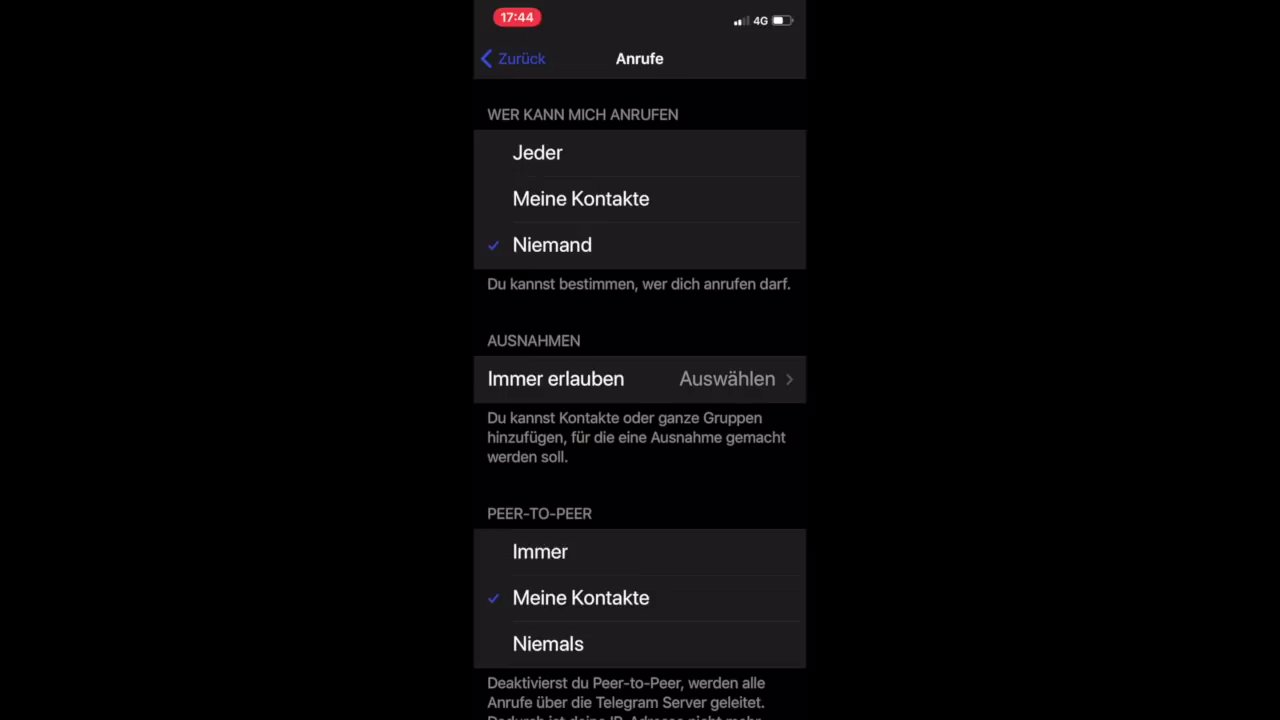
pyautogui.click(538, 152)
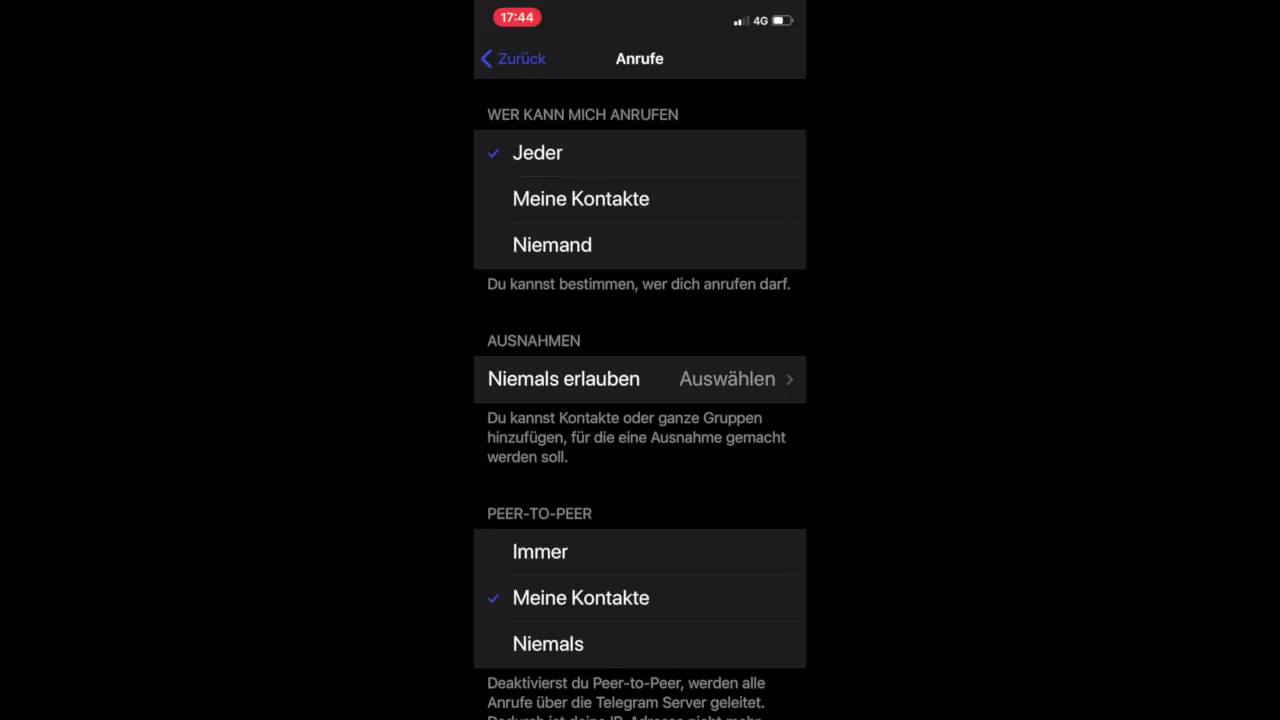
pyautogui.click(580, 198)
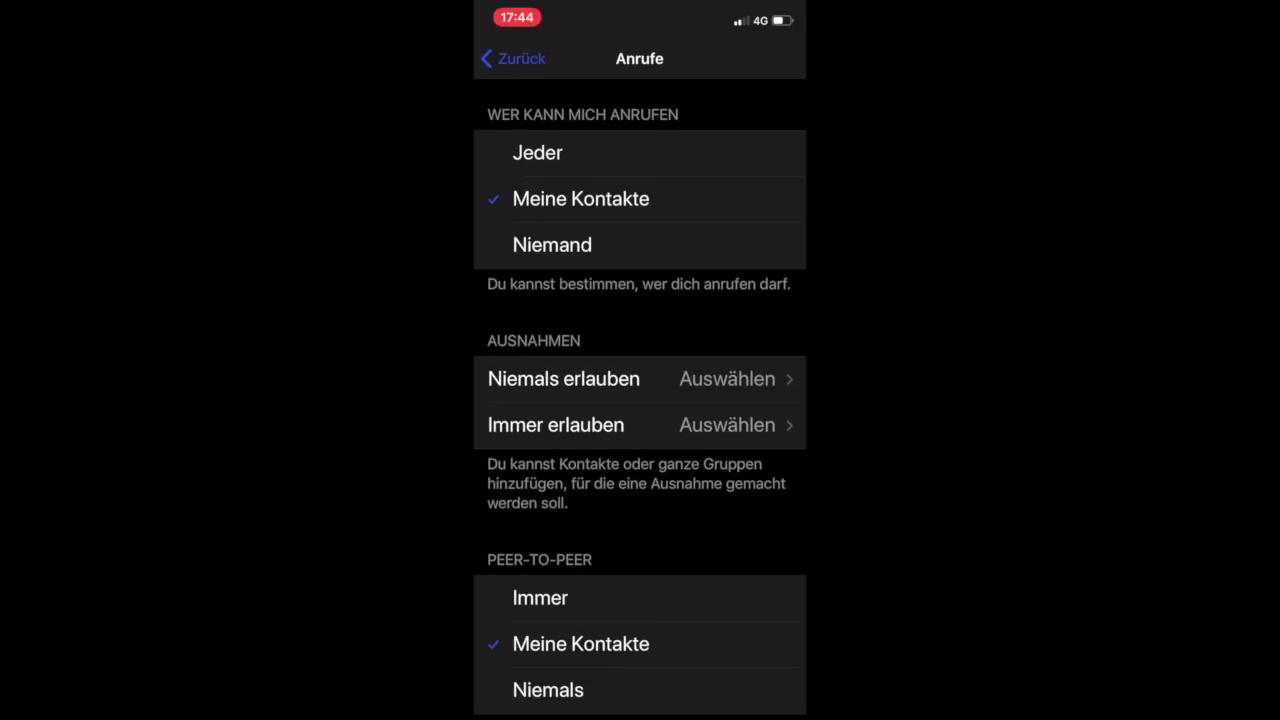
pyautogui.click(552, 245)
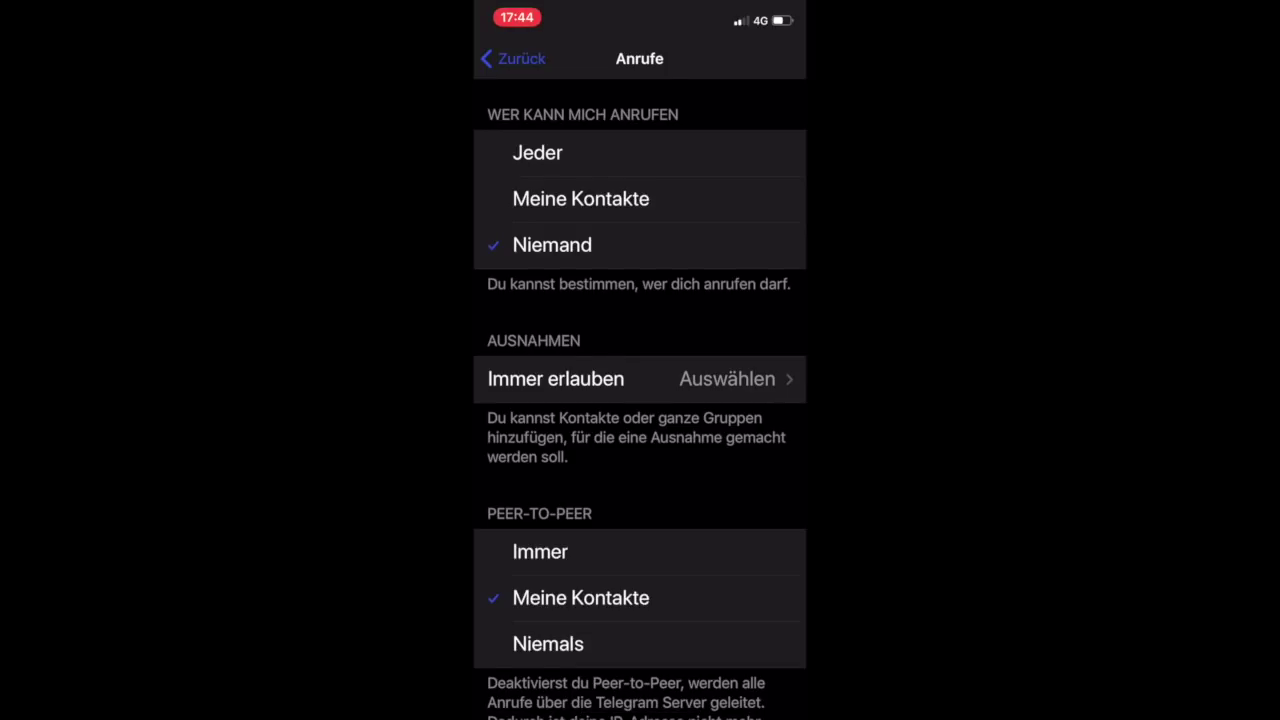
pyautogui.click(581, 199)
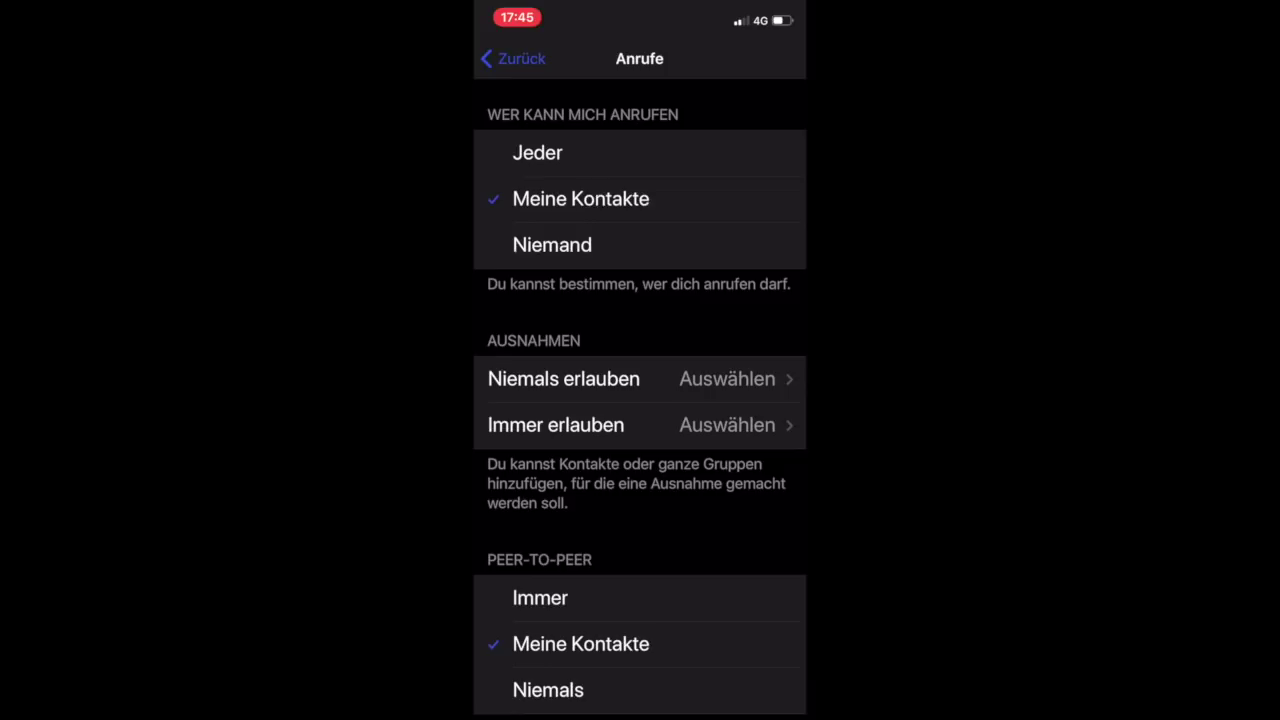
pyautogui.click(640, 379)
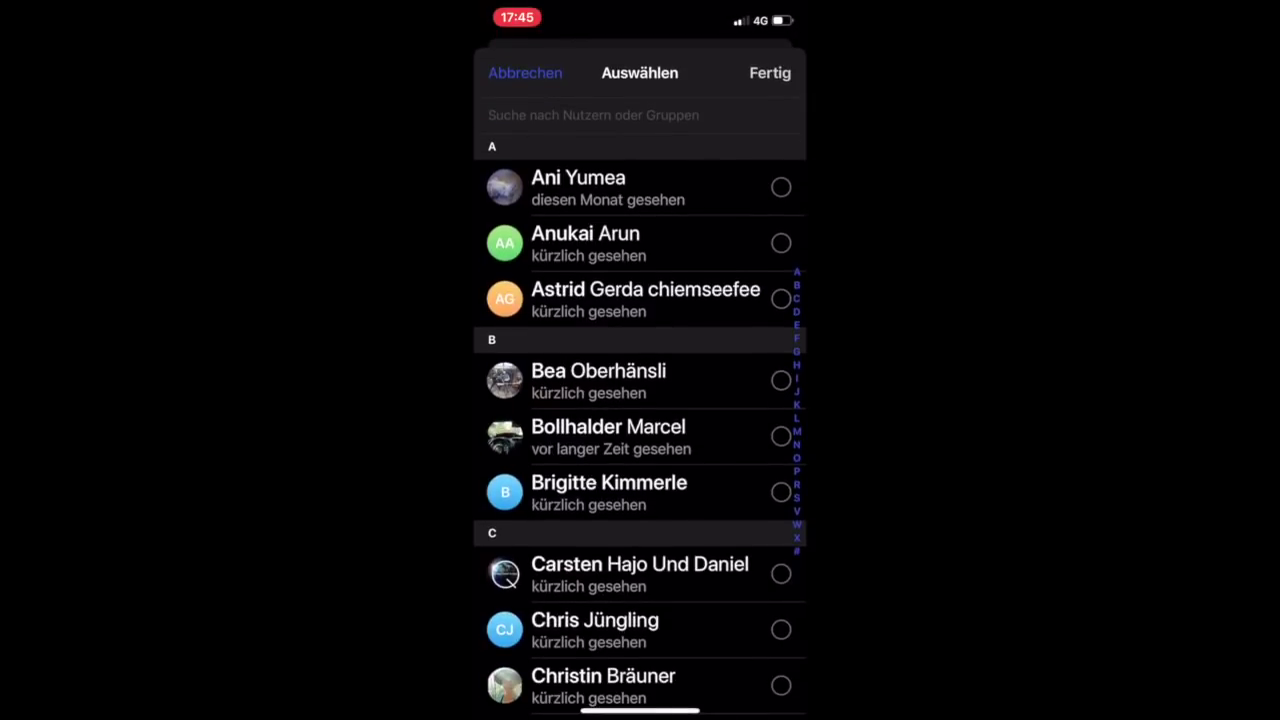
# Step: Cancel the exception contact picker without adding anyone and return to Privatsphäre und Sicherheit
pyautogui.click(525, 73)
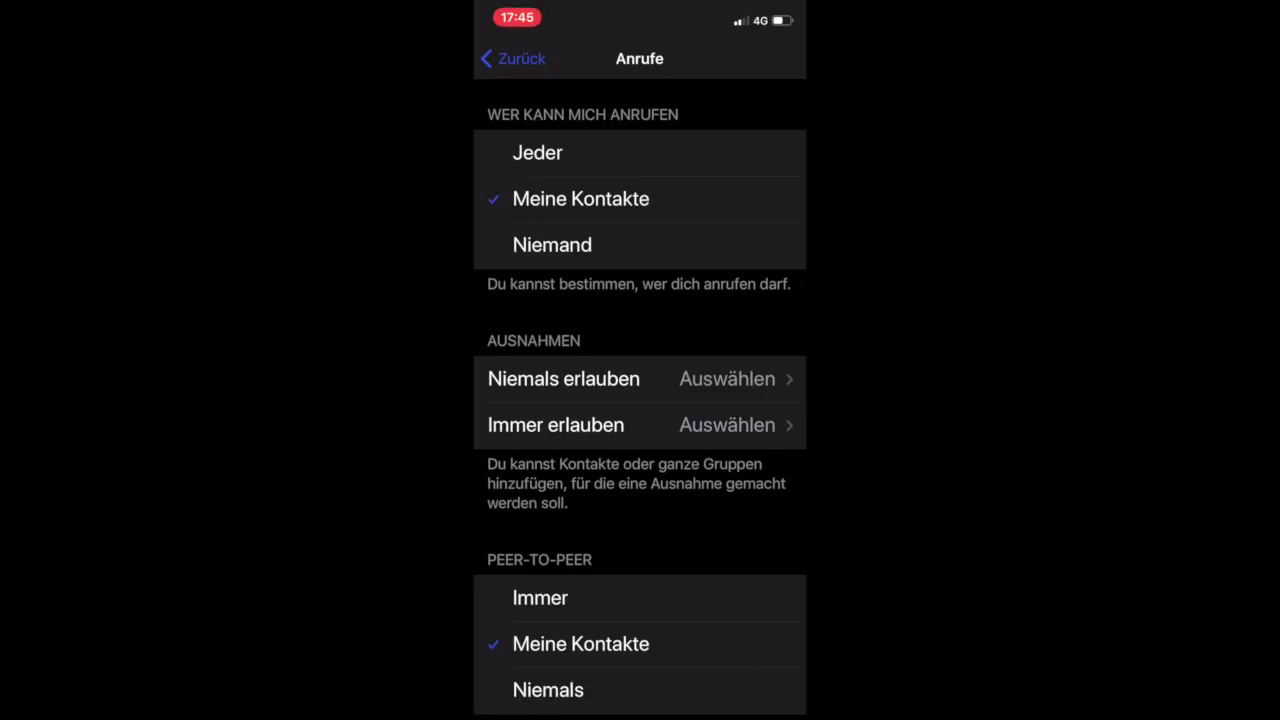
pyautogui.click(513, 58)
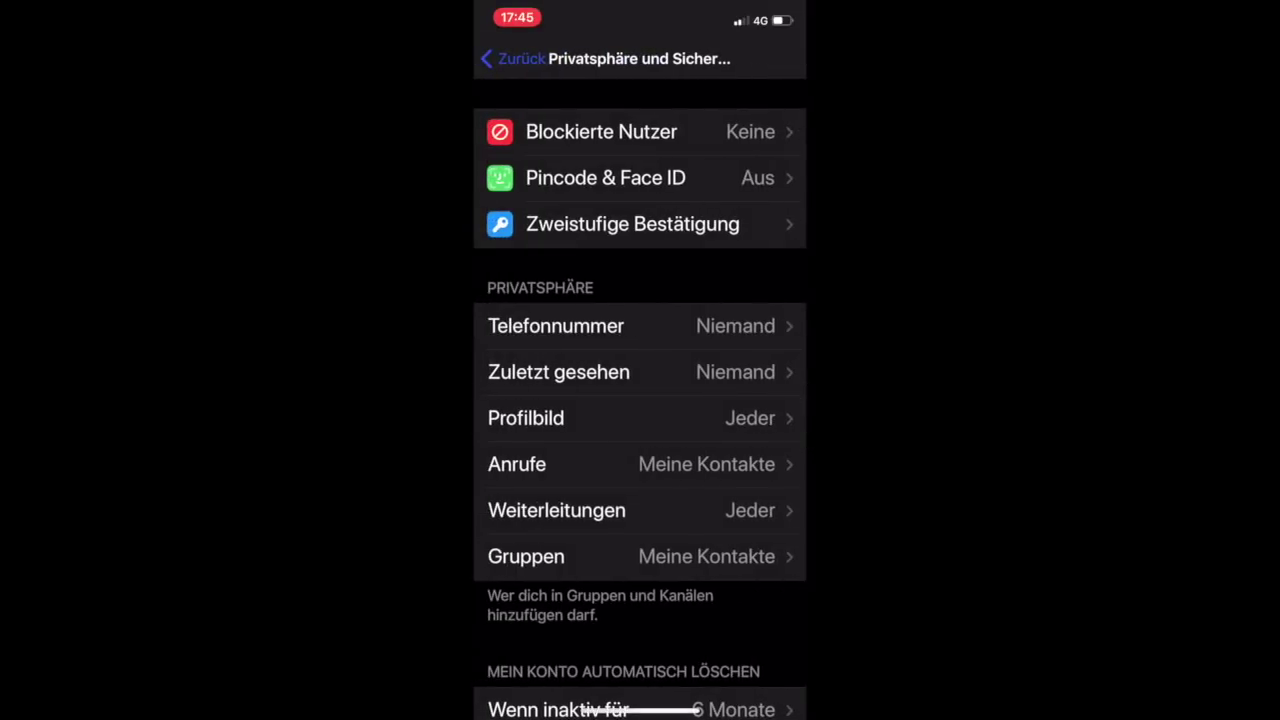
# Step: Set the account link on forwarded messages to Meine Kontakte after briefly choosing Niemand
pyautogui.scroll(-2, 640, 400)
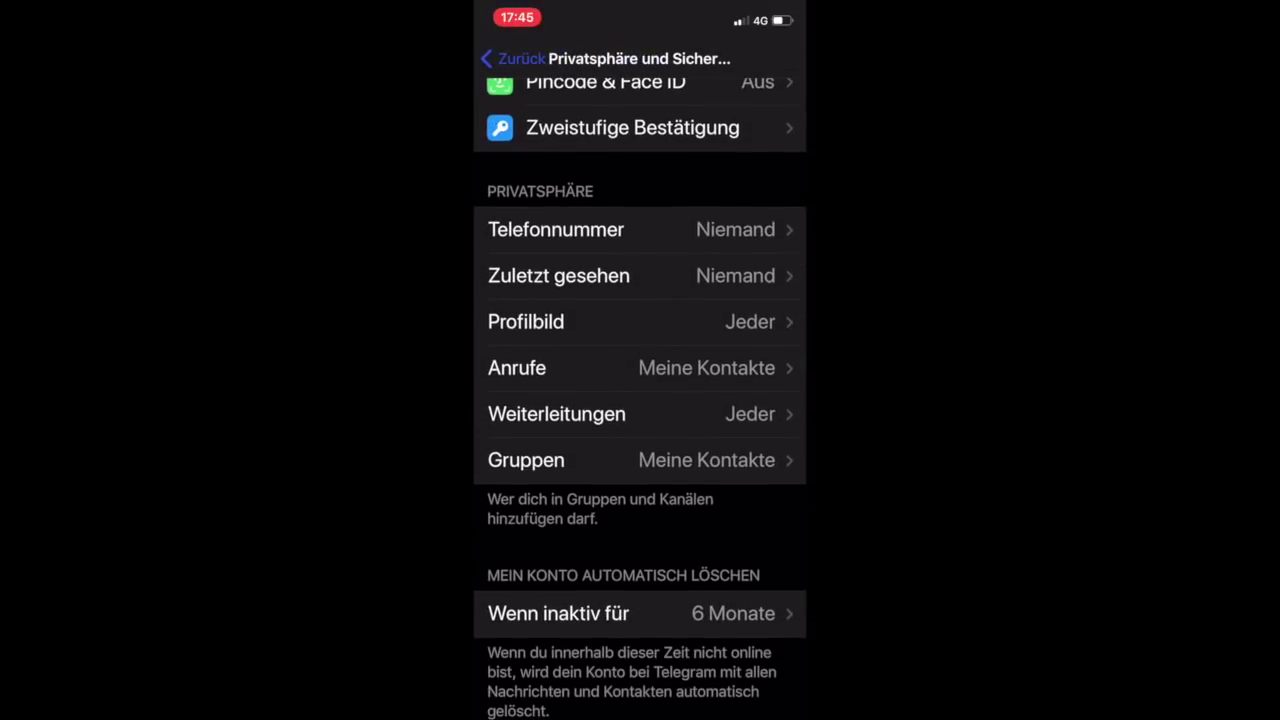
pyautogui.click(556, 413)
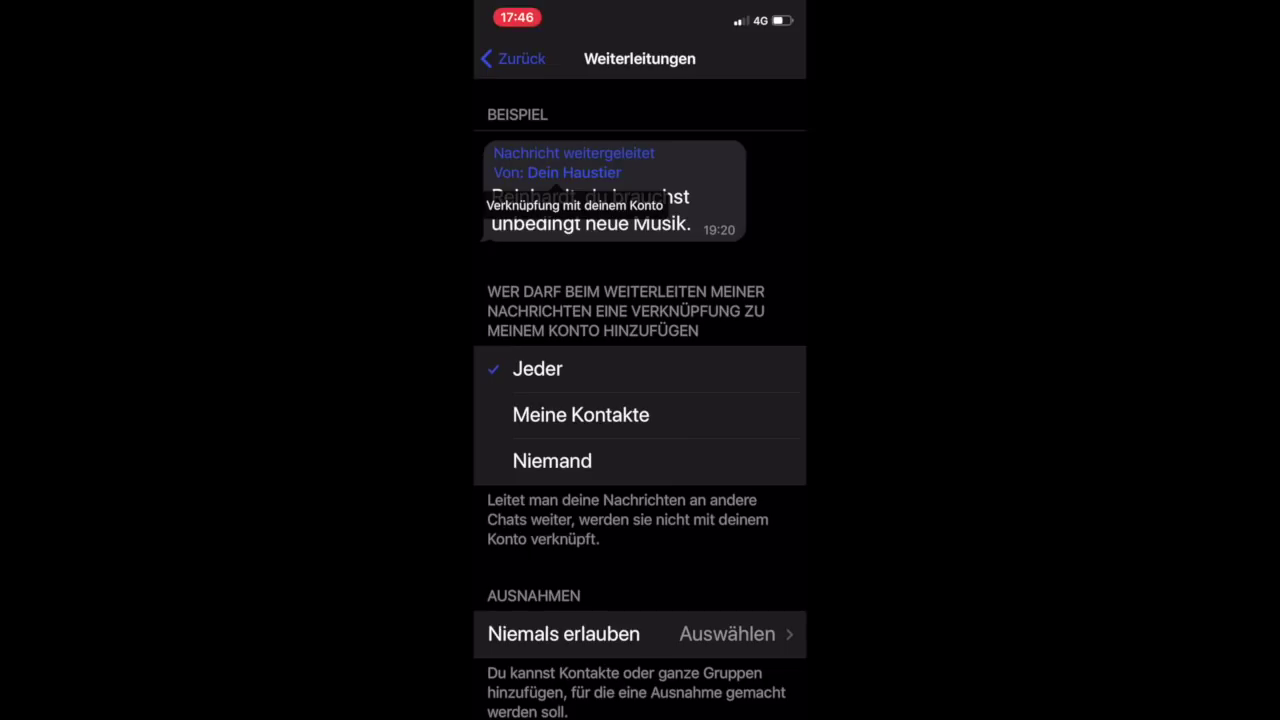
pyautogui.click(580, 414)
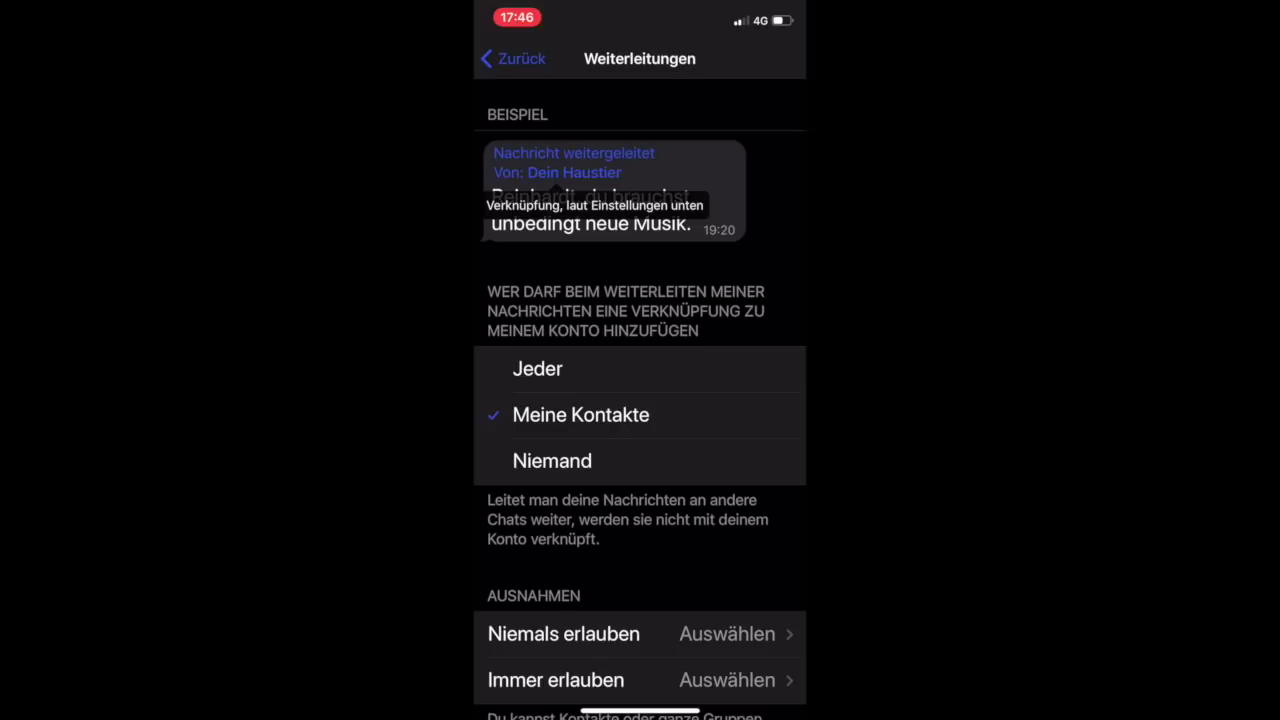
pyautogui.click(552, 460)
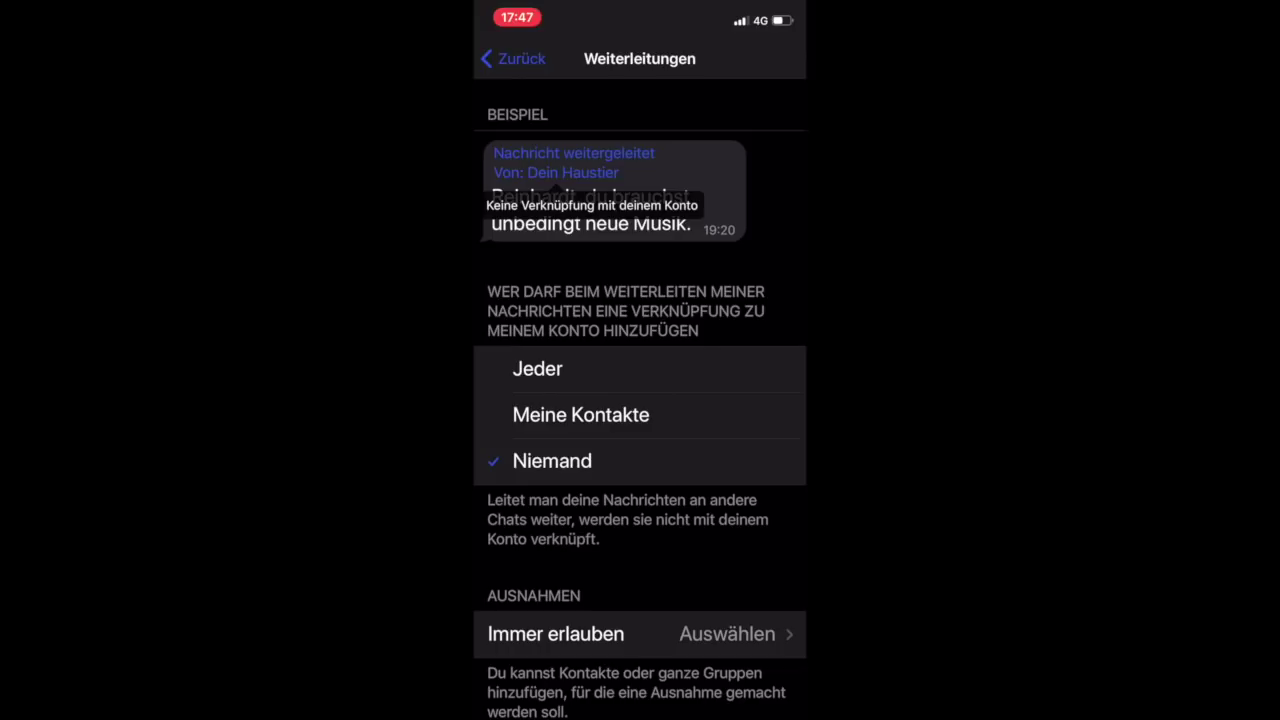
pyautogui.click(580, 414)
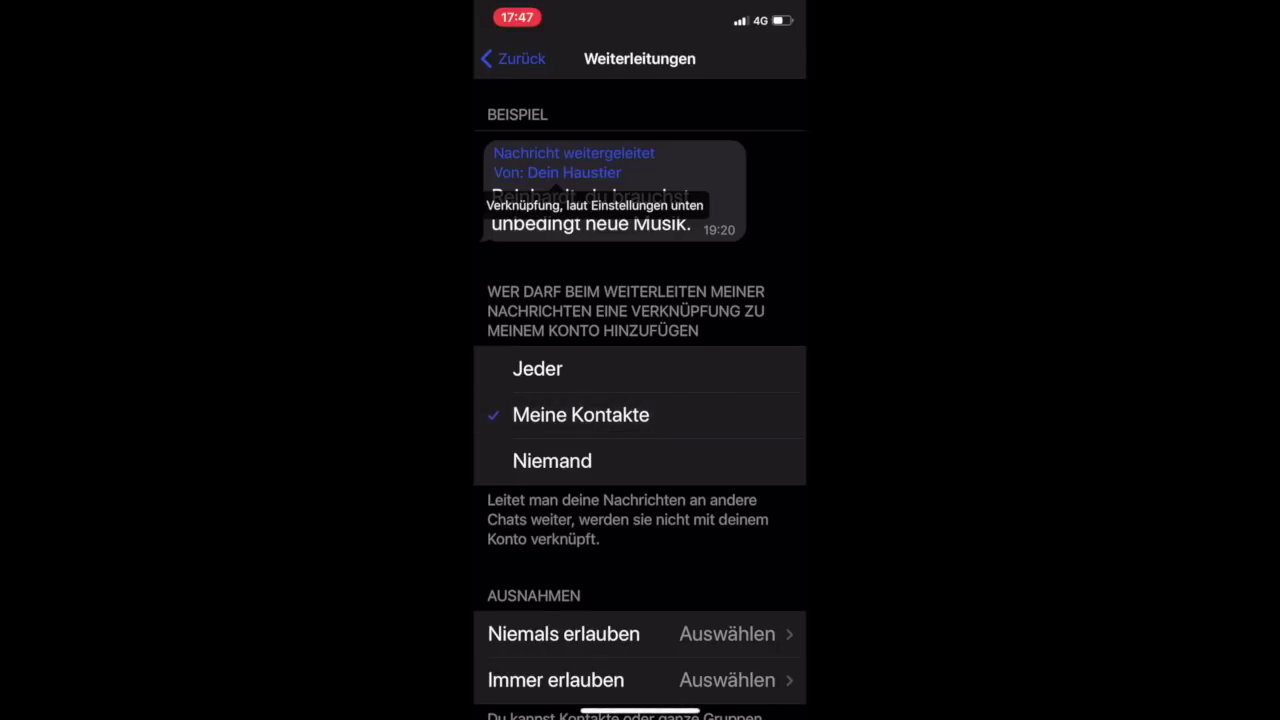
pyautogui.click(514, 58)
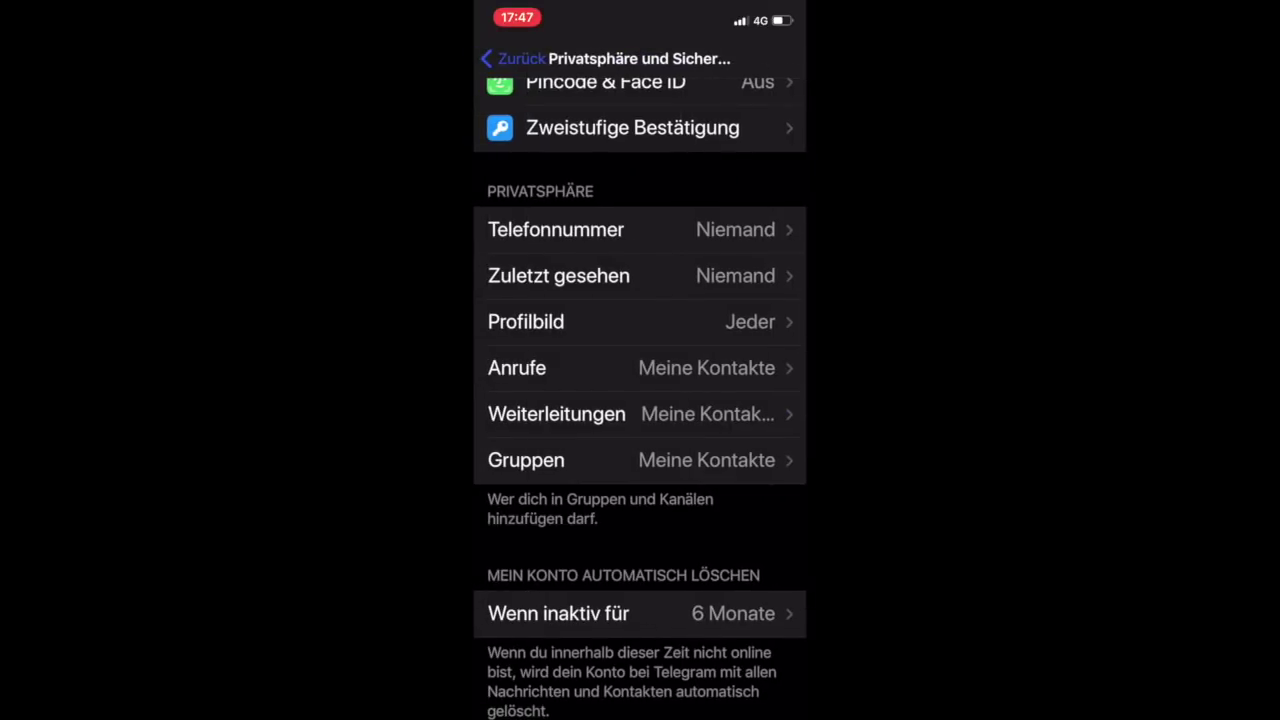
# Step: On the Gruppen page, switch group invitations to Jeder, then back to Meine Kontakte
pyautogui.click(640, 460)
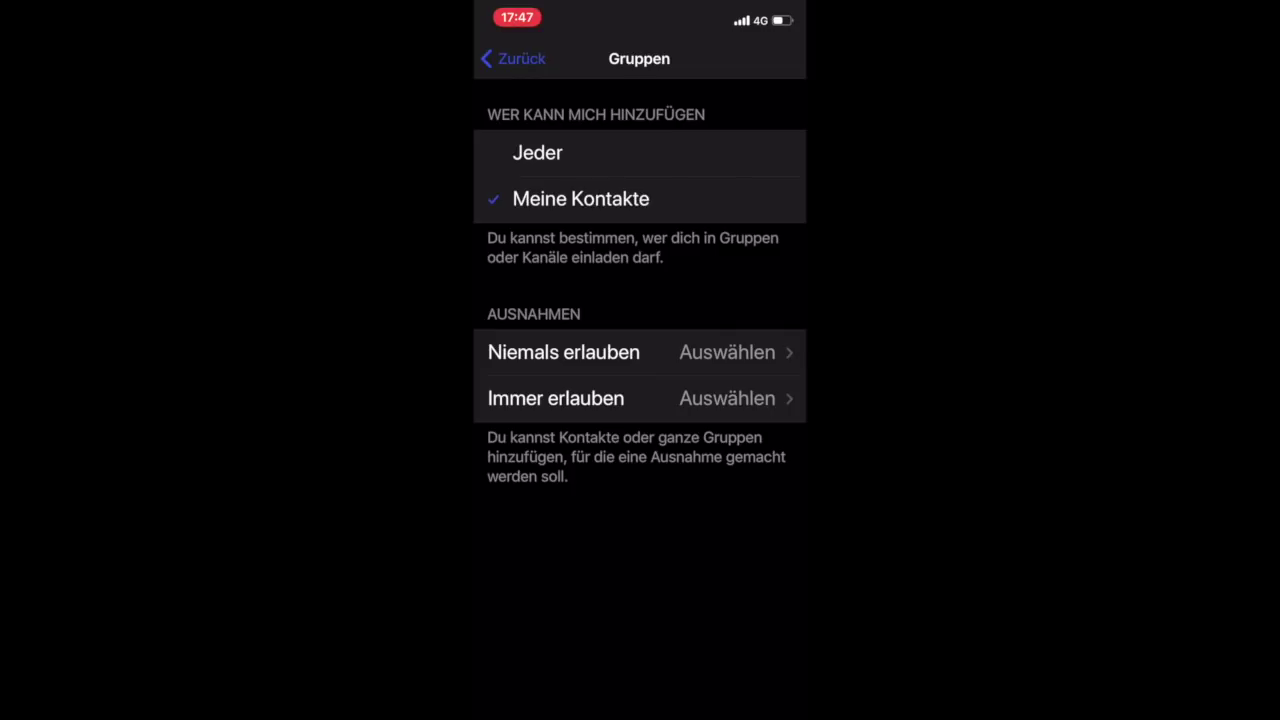
pyautogui.click(560, 152)
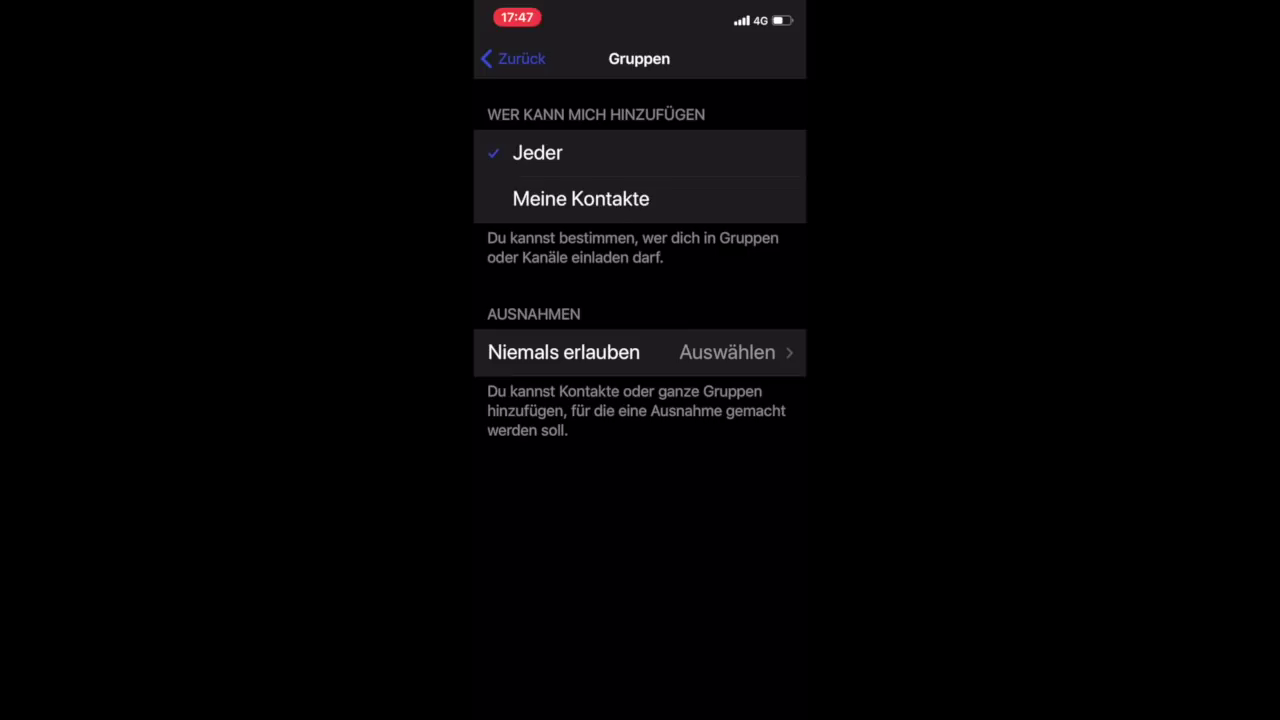
pyautogui.click(581, 198)
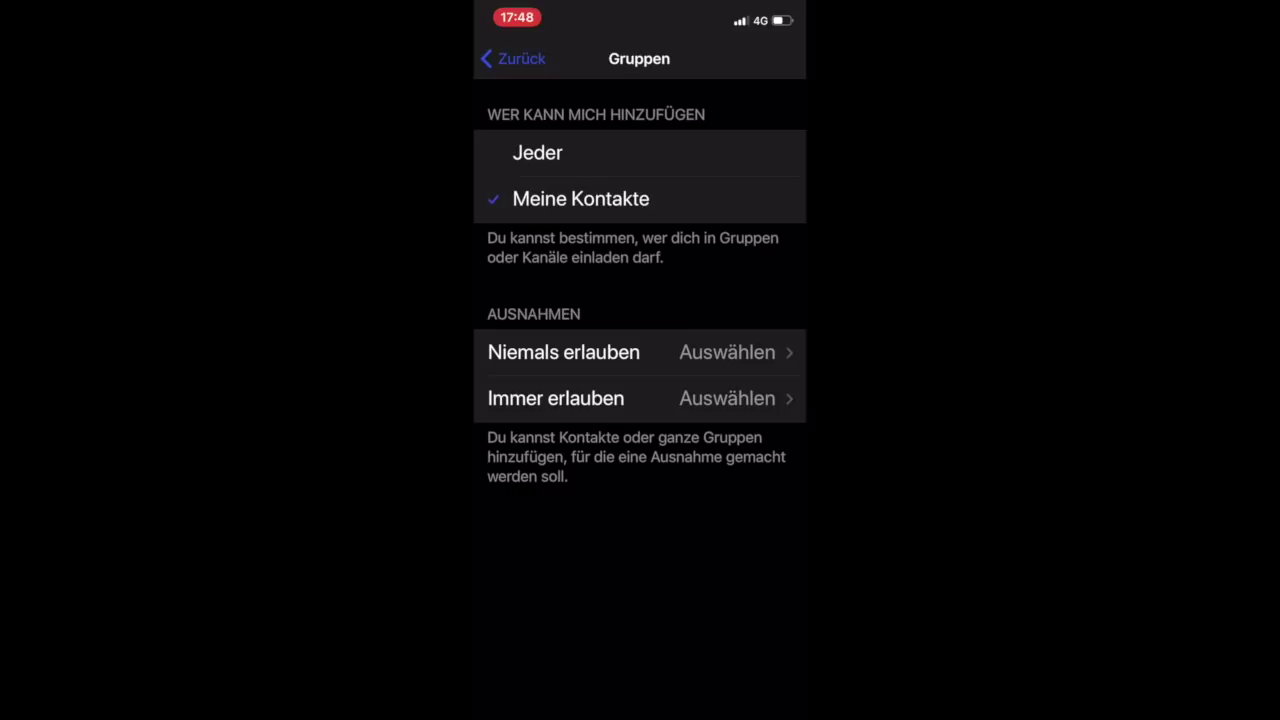
# Step: Review the account auto-deletion period and leave it at 6 Monate
pyautogui.click(514, 58)
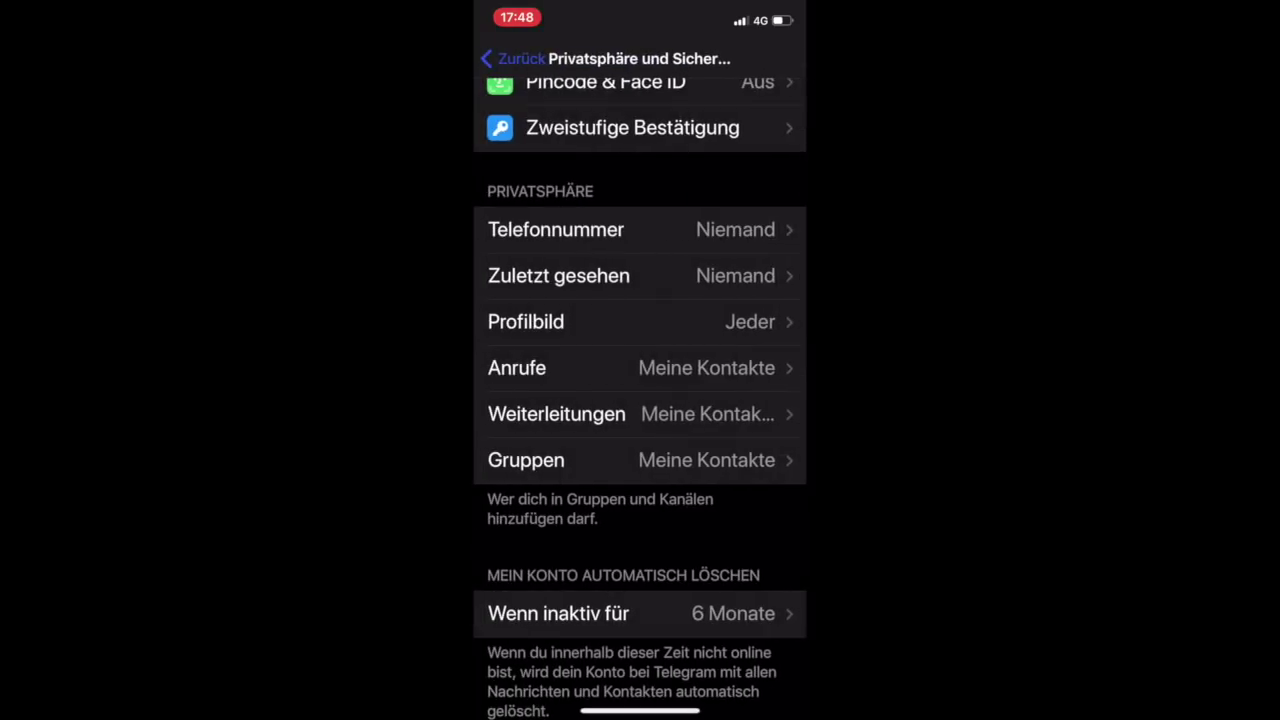
pyautogui.scroll(-3, 640, 400)
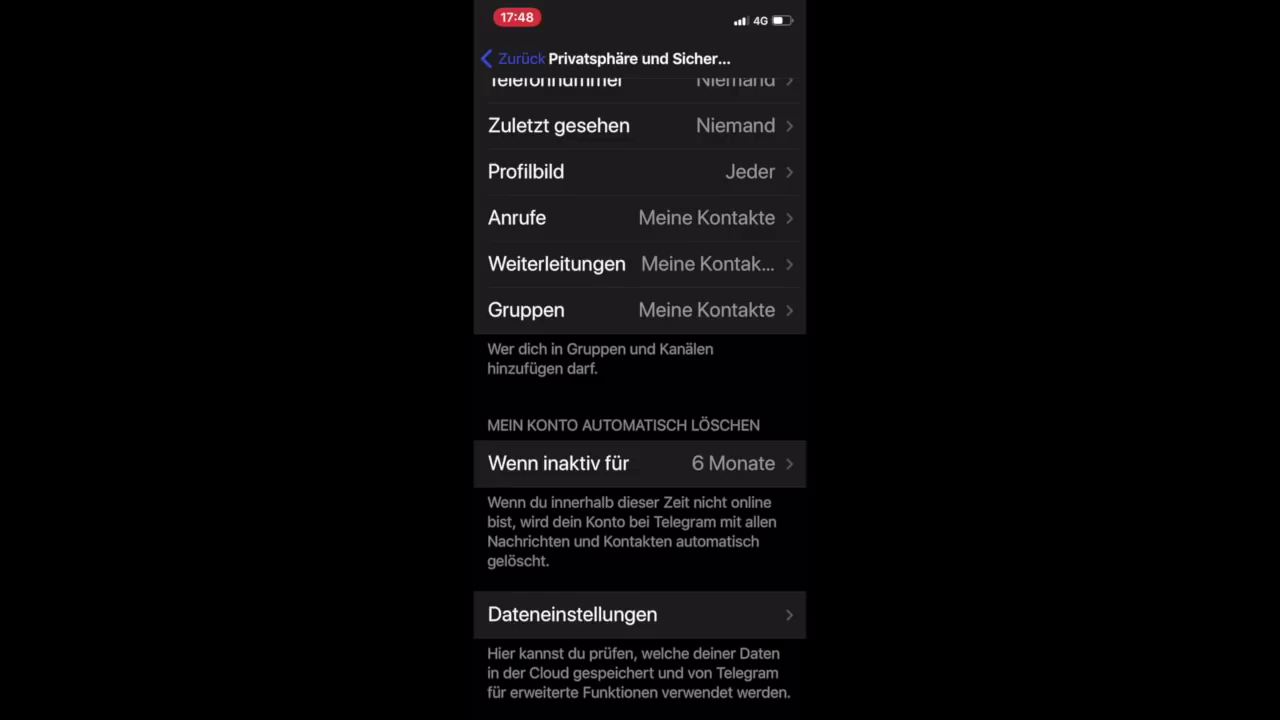
pyautogui.click(640, 463)
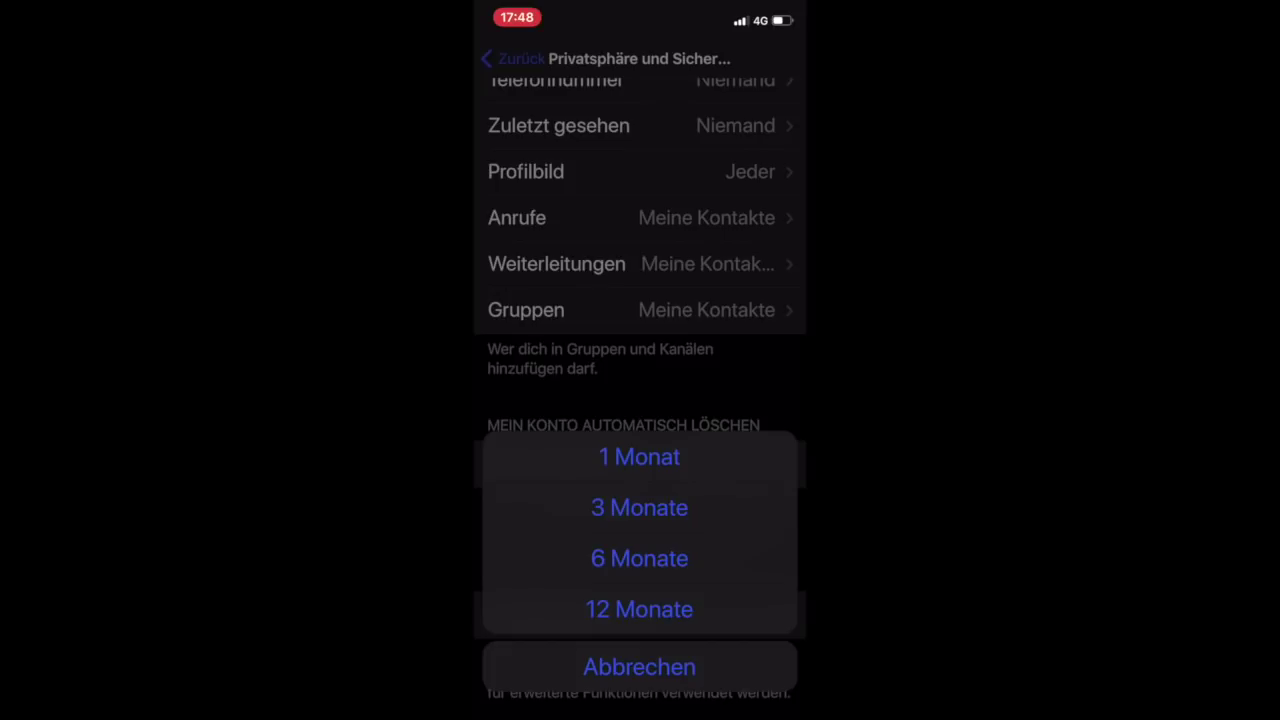
pyautogui.click(639, 667)
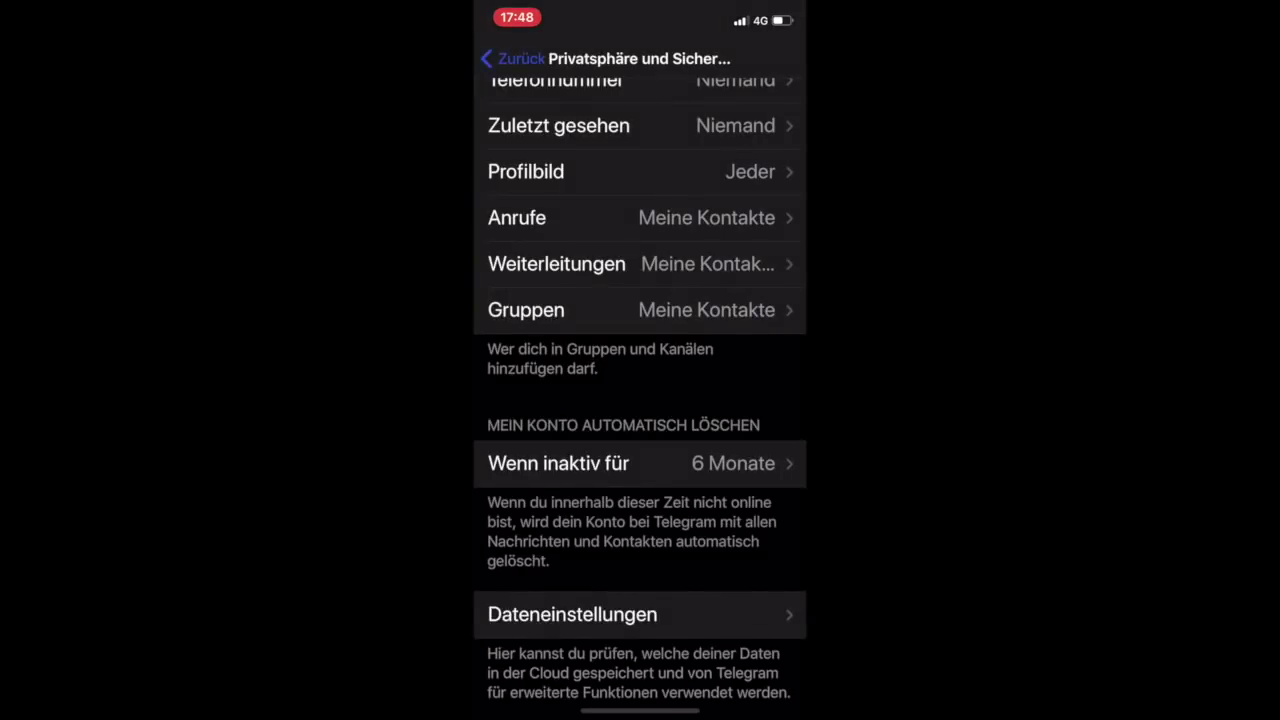
# Step: Scroll further down the privacy list and open Dateneinstellungen
pyautogui.scroll(-2, 640, 388)
pyautogui.scroll(5, 640, 388)
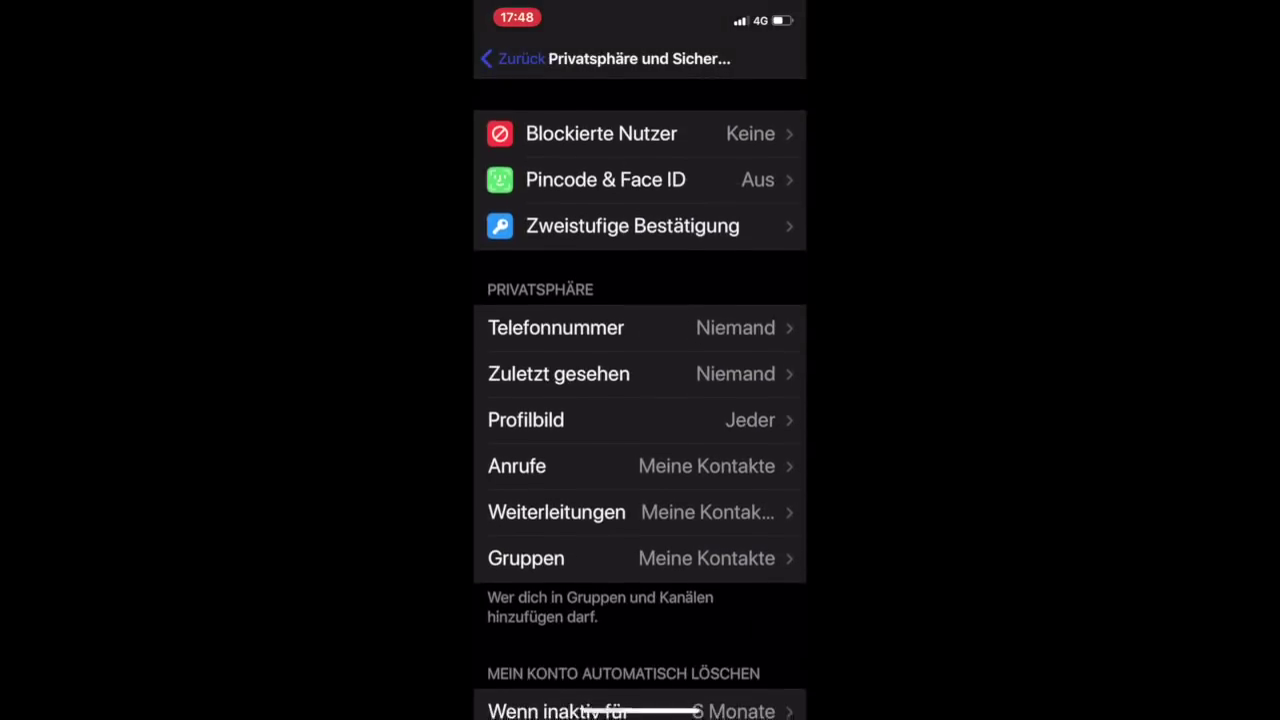
pyautogui.scroll(-4, 640, 388)
pyautogui.click(572, 563)
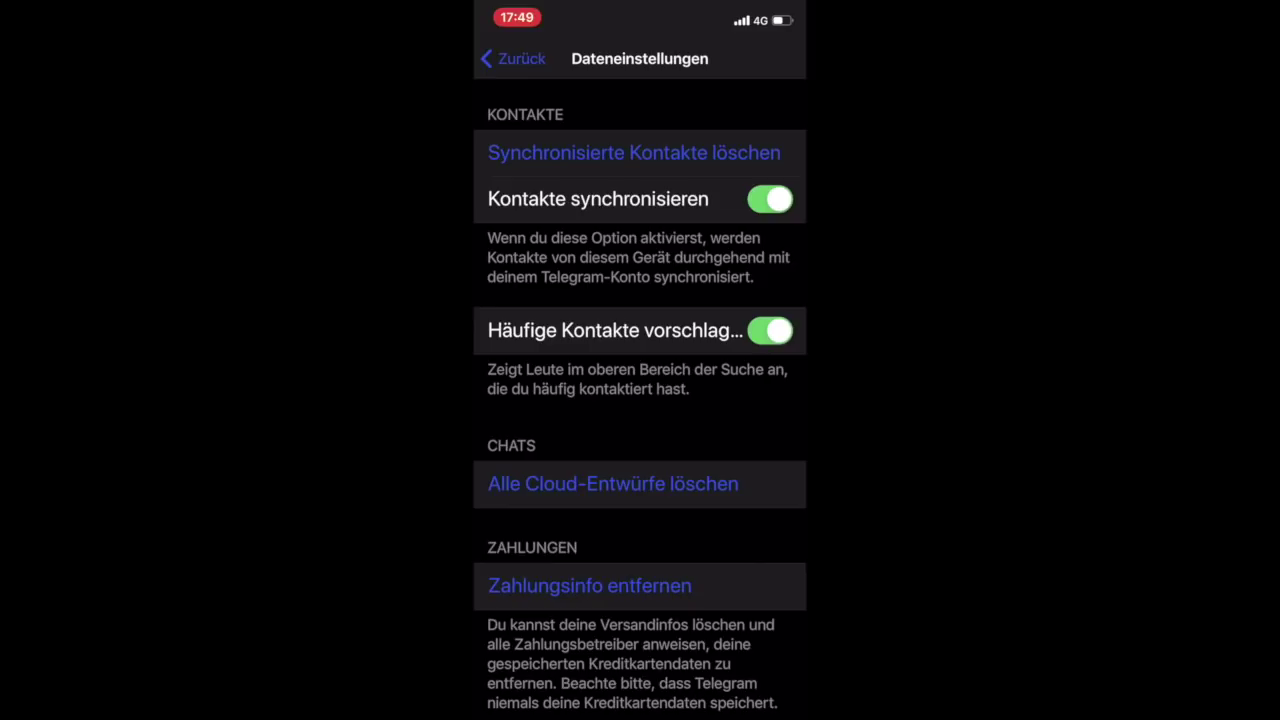
# Step: Leave Dateneinstellungen unchanged and go back through the privacy list to the main Einstellungen screen
pyautogui.click(513, 58)
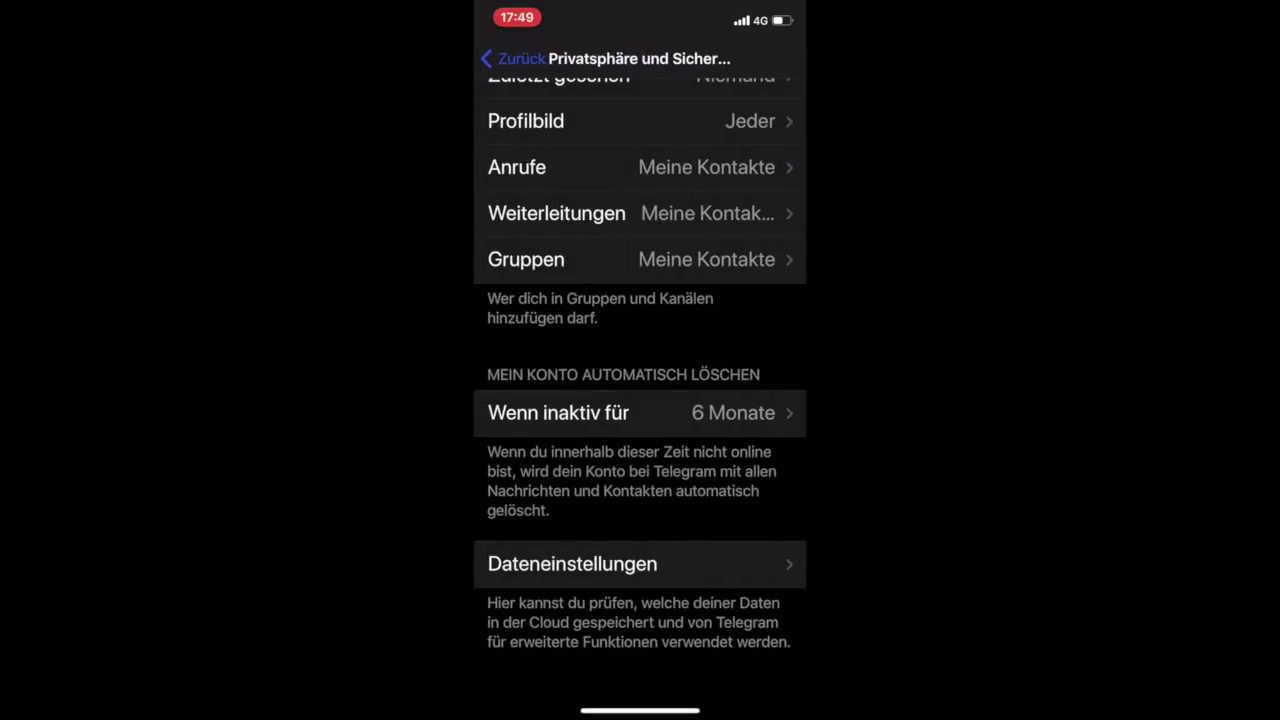
pyautogui.scroll(5, 640, 400)
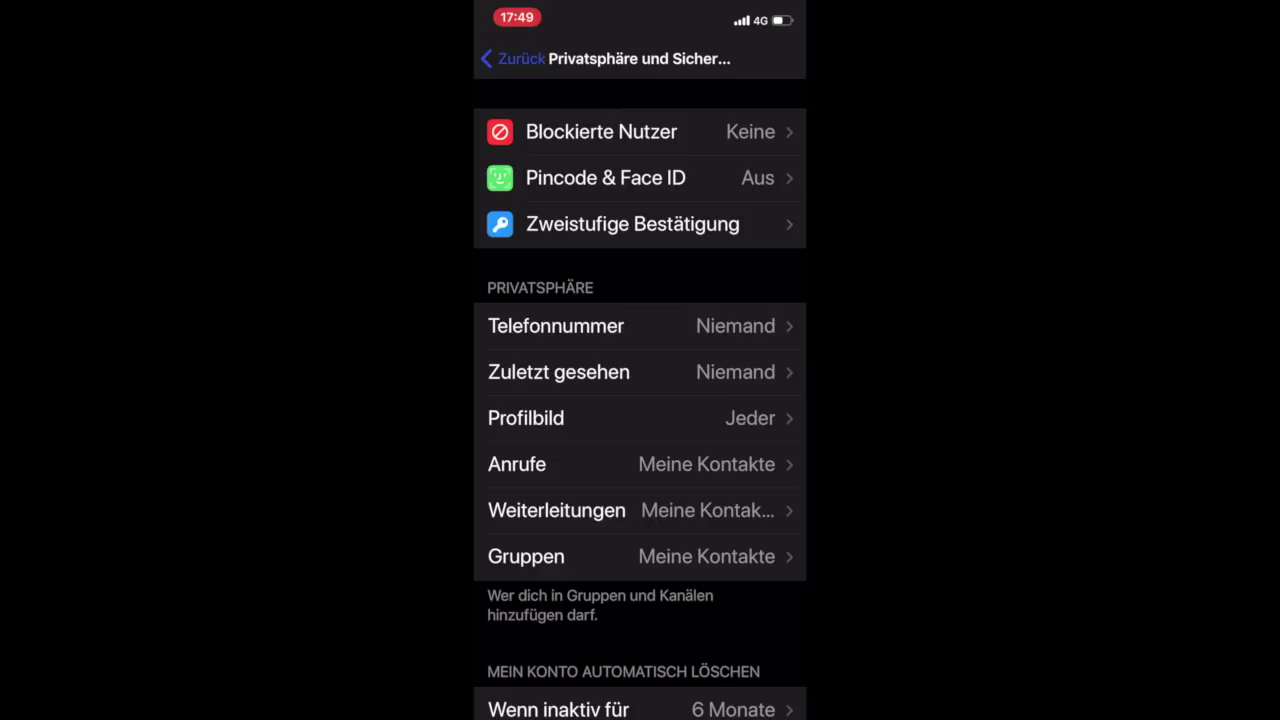
pyautogui.click(512, 58)
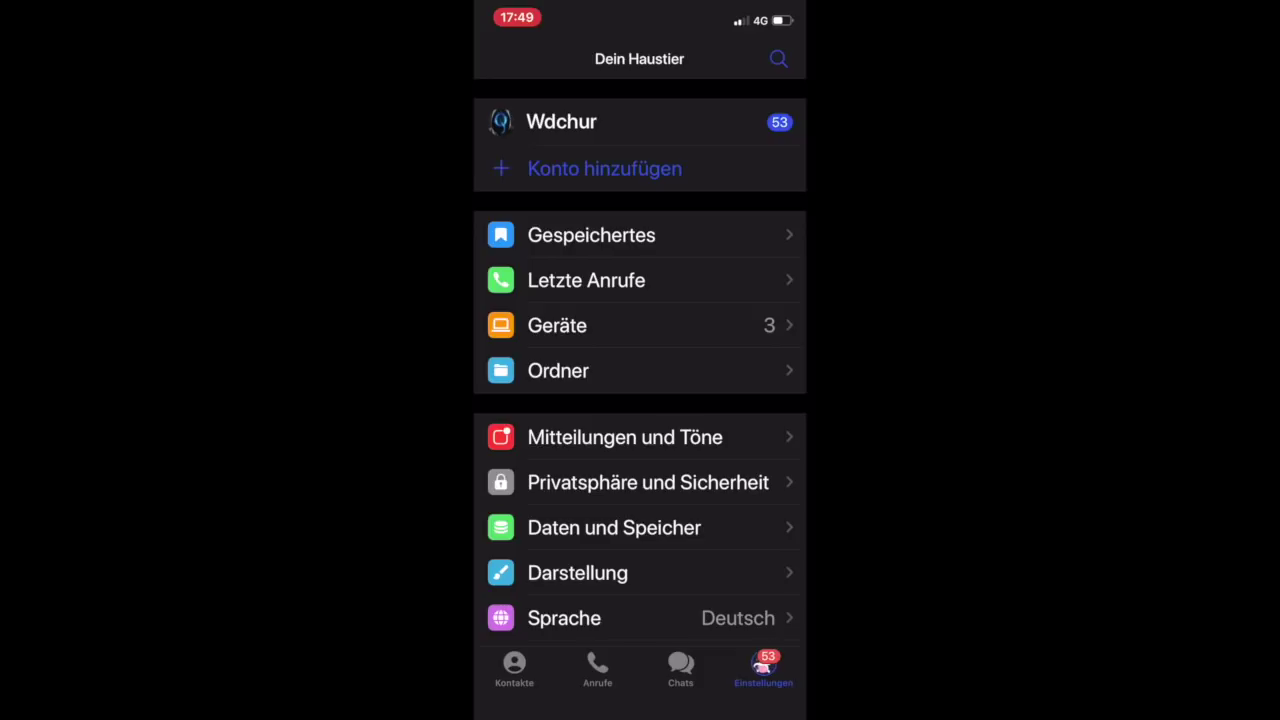
pyautogui.click(558, 370)
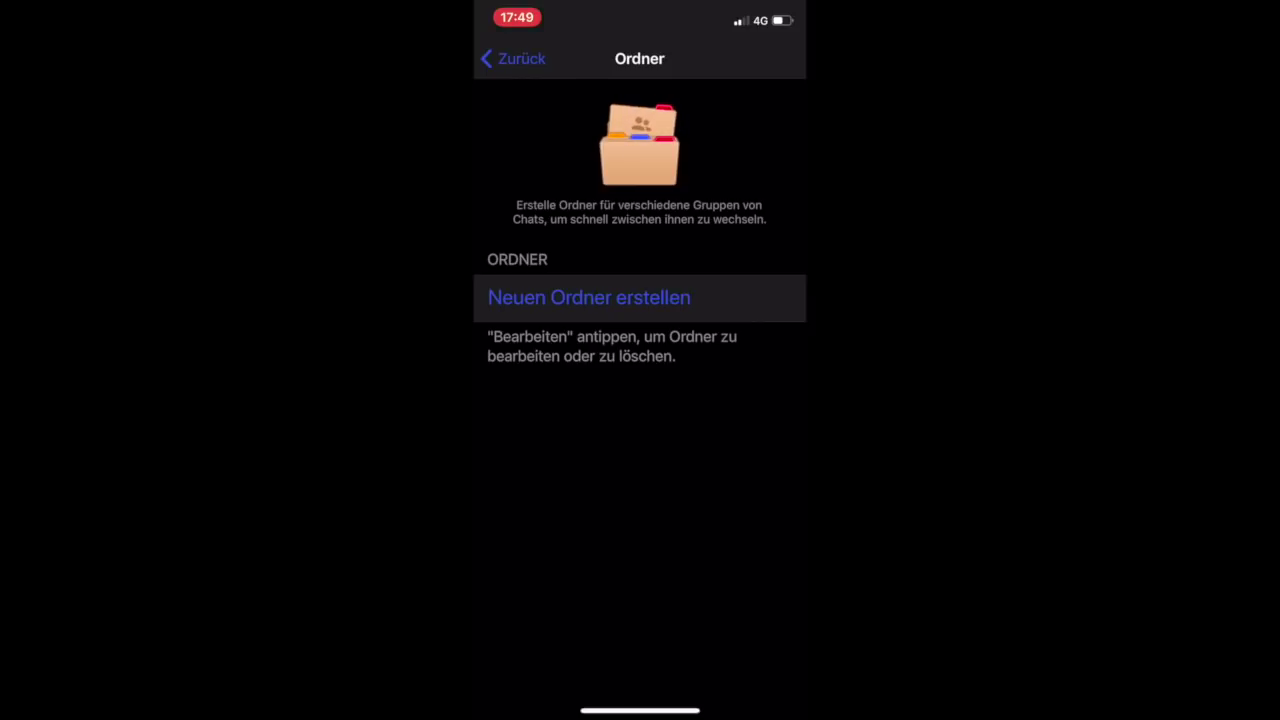
pyautogui.click(513, 58)
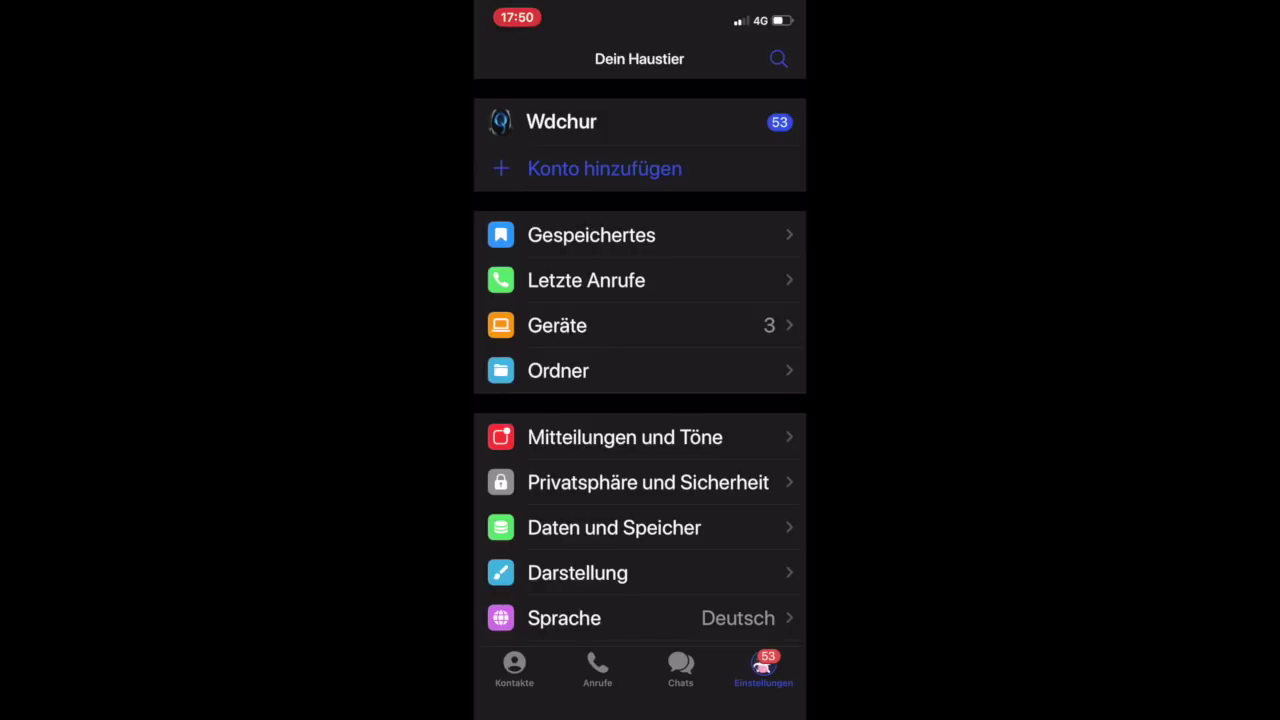
# Step: Open Daten und Speicher, then Speichernutzung, which shows 1 Woche media retention and a 50 GB cache
pyautogui.click(614, 527)
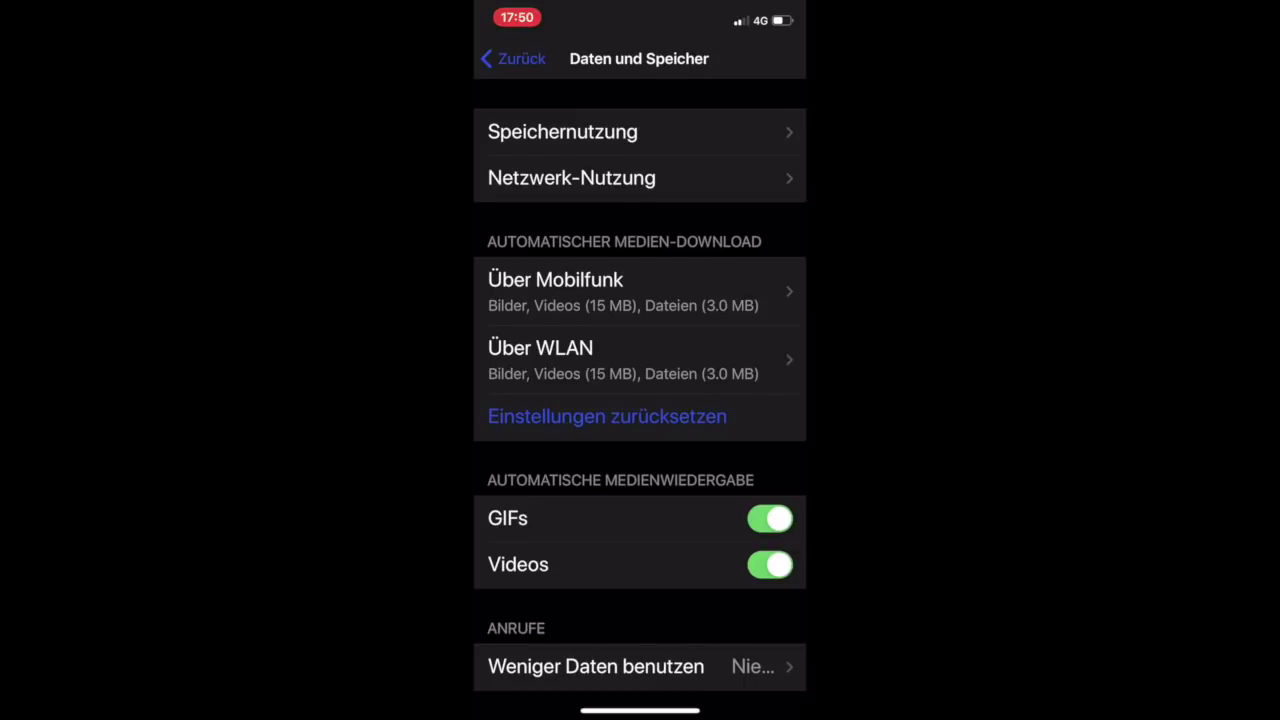
pyautogui.scroll(2, 640, 400)
pyautogui.click(562, 131)
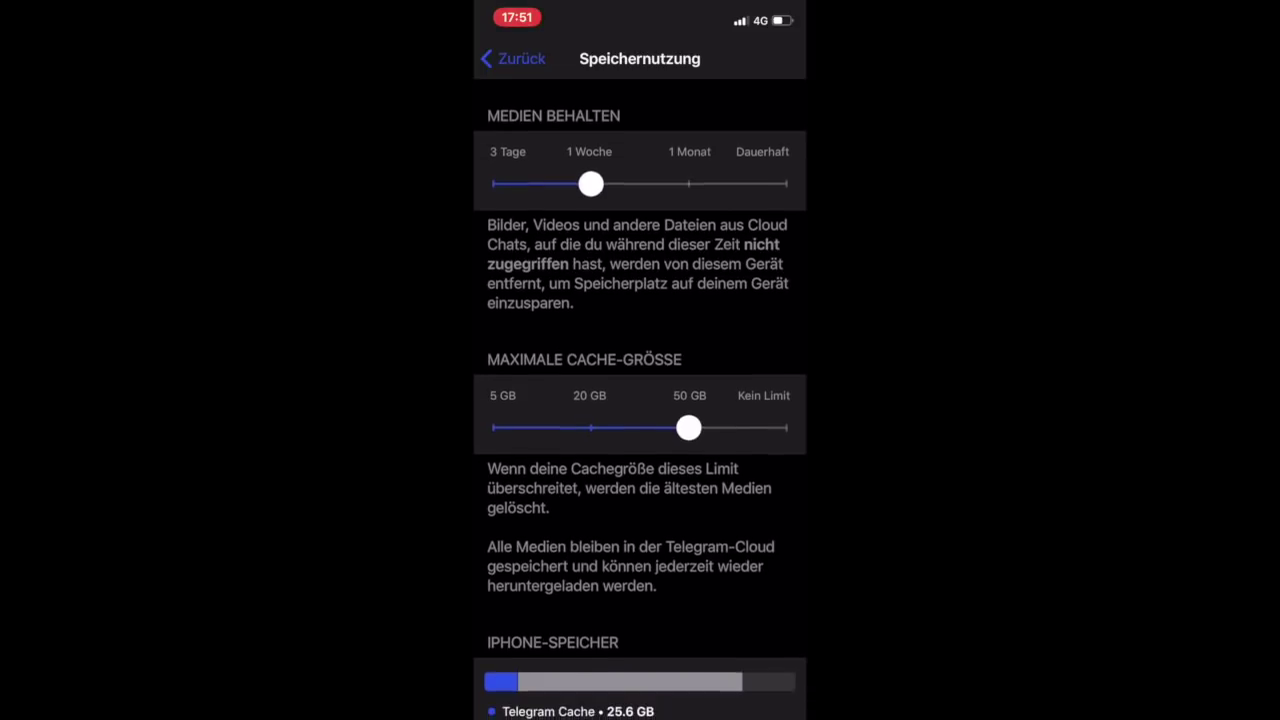
# Step: Set Medien behalten to Dauerhaft and Maximale Cache-Grösse to Kein Limit
pyautogui.moveTo(591, 182); pyautogui.dragTo(689, 182)
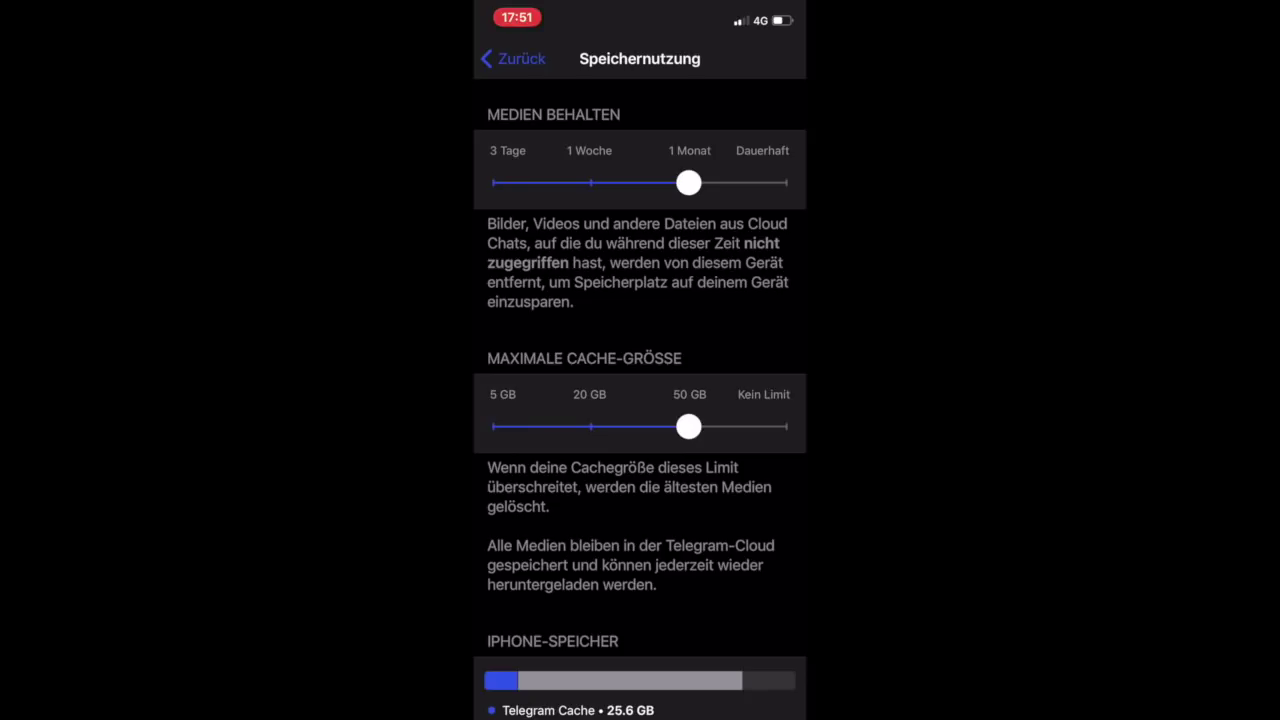
pyautogui.moveTo(689, 182); pyautogui.dragTo(591, 182)
pyautogui.moveTo(689, 426); pyautogui.dragTo(591, 426)
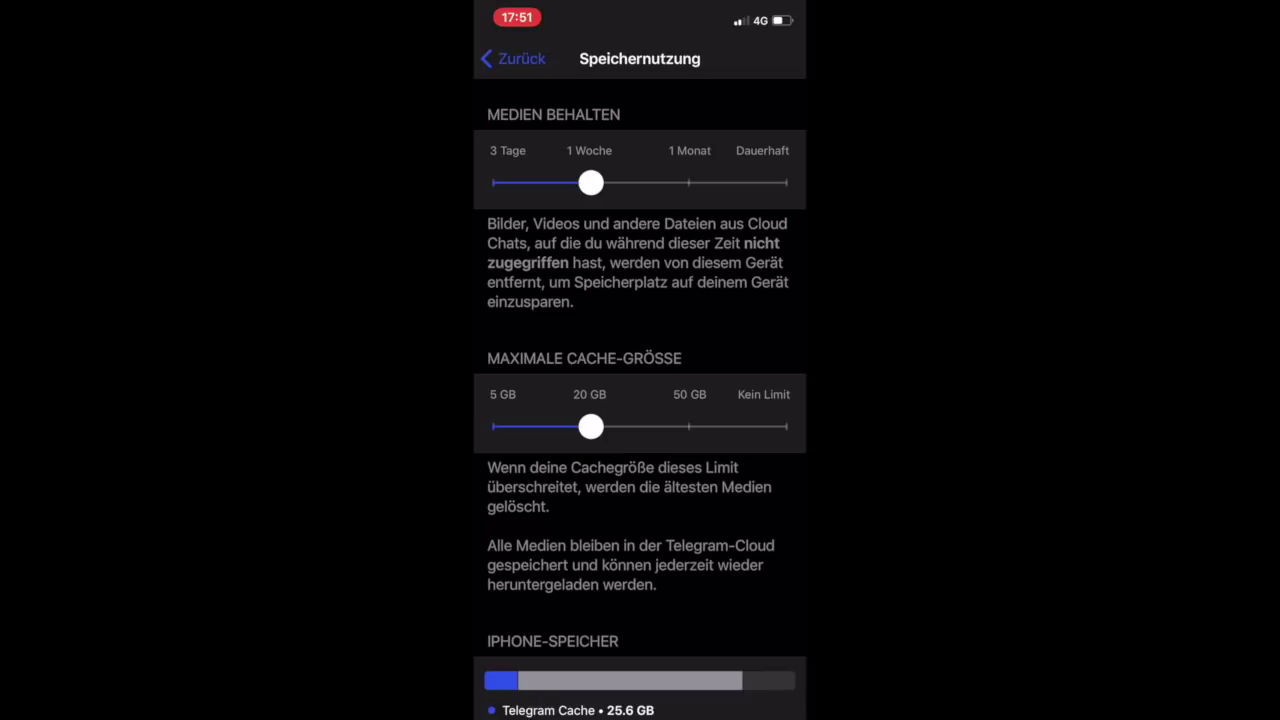
pyautogui.moveTo(591, 426); pyautogui.dragTo(786, 426)
pyautogui.moveTo(591, 182); pyautogui.dragTo(786, 182)
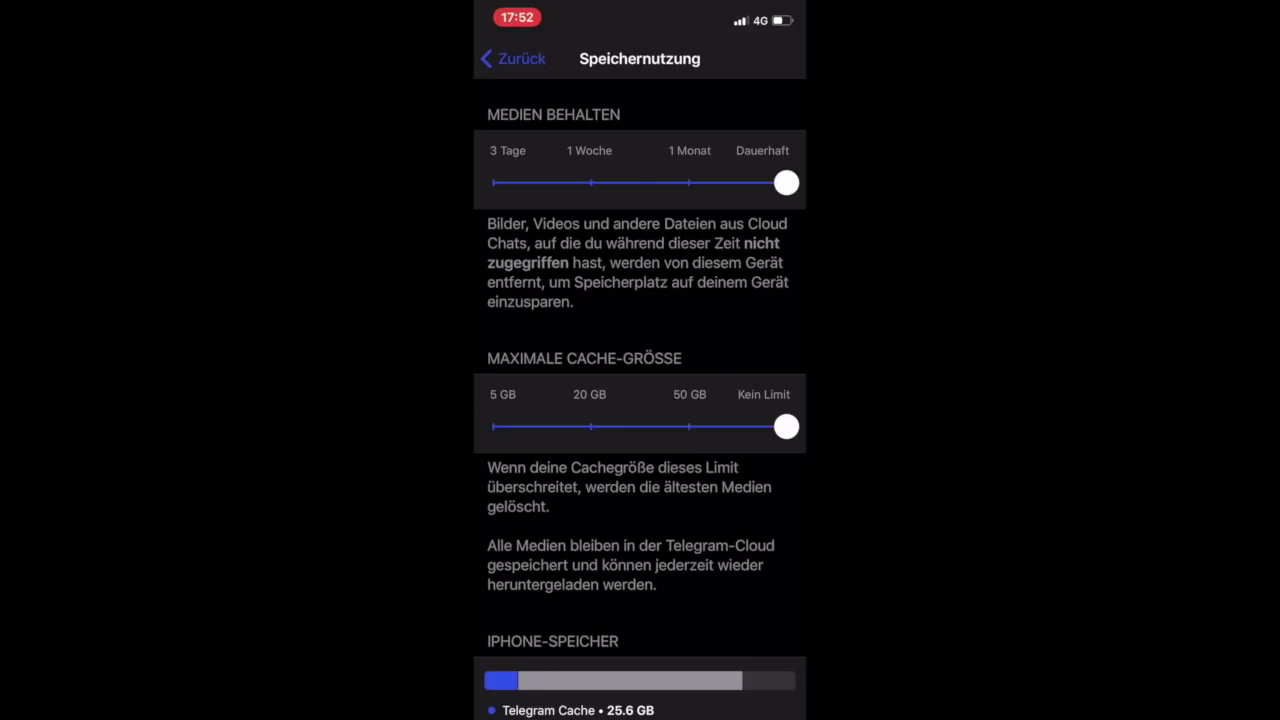
pyautogui.scroll(-2, 640, 400)
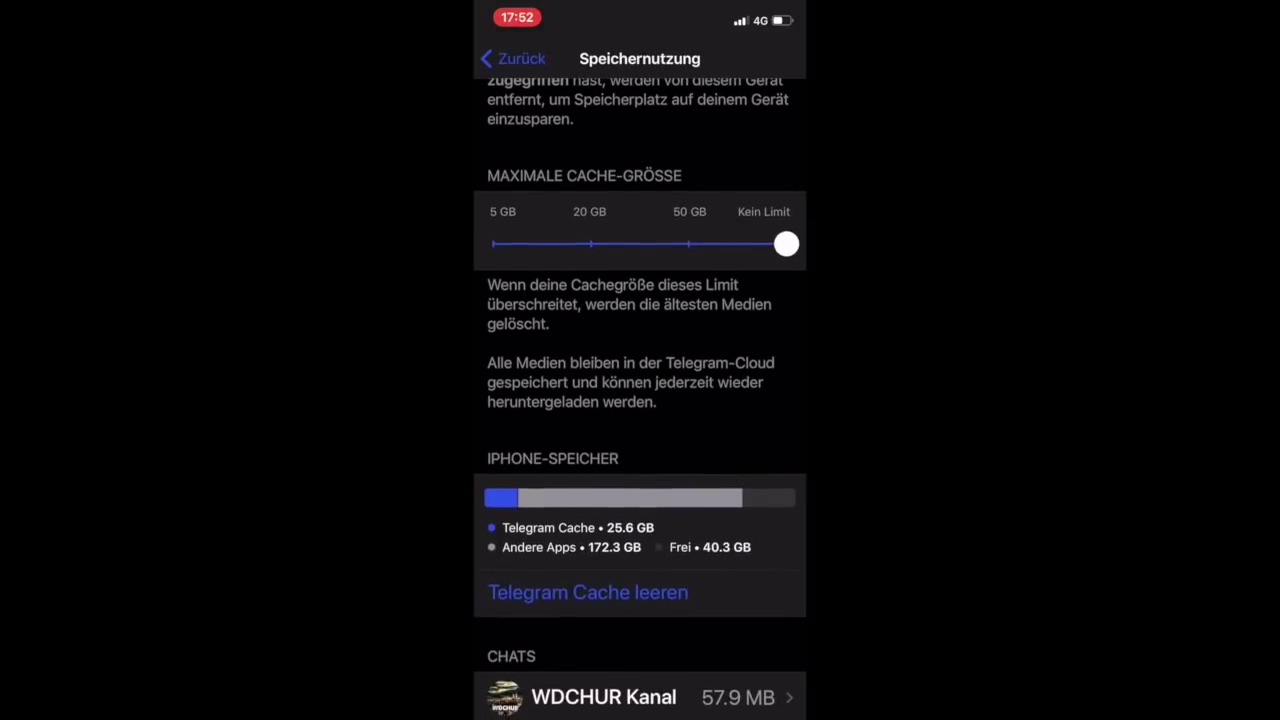
# Step: Clear WDCHUR Kanal's 57.9 MB of cached Bilder, Videos and Dateien
pyautogui.scroll(-1, 640, 400)
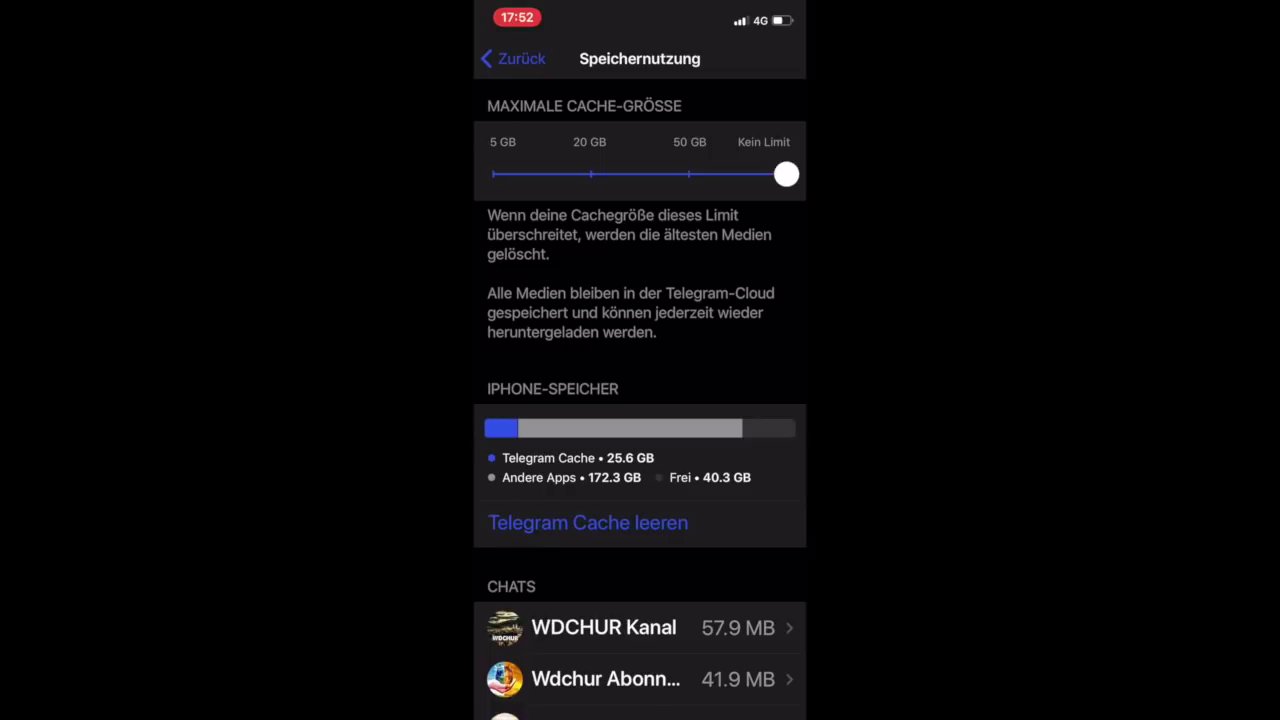
pyautogui.scroll(-5, 640, 400)
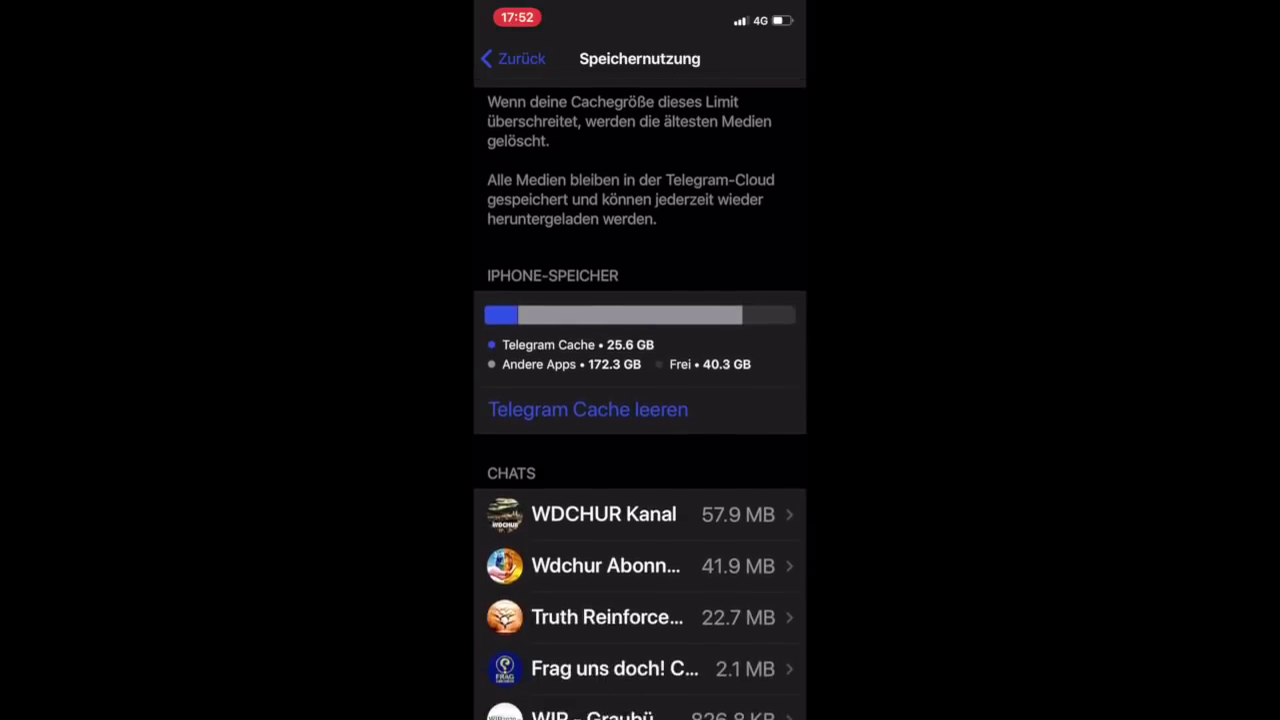
pyautogui.scroll(5, 640, 400)
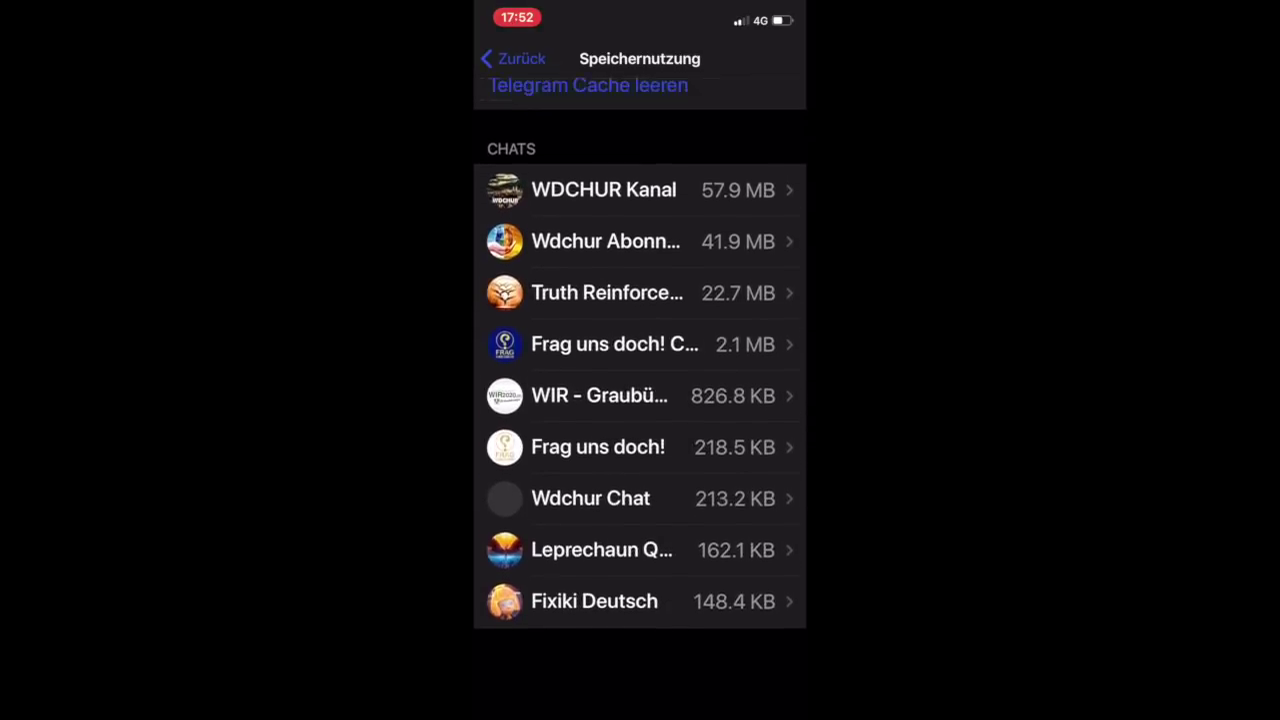
pyautogui.scroll(-2, 640, 400)
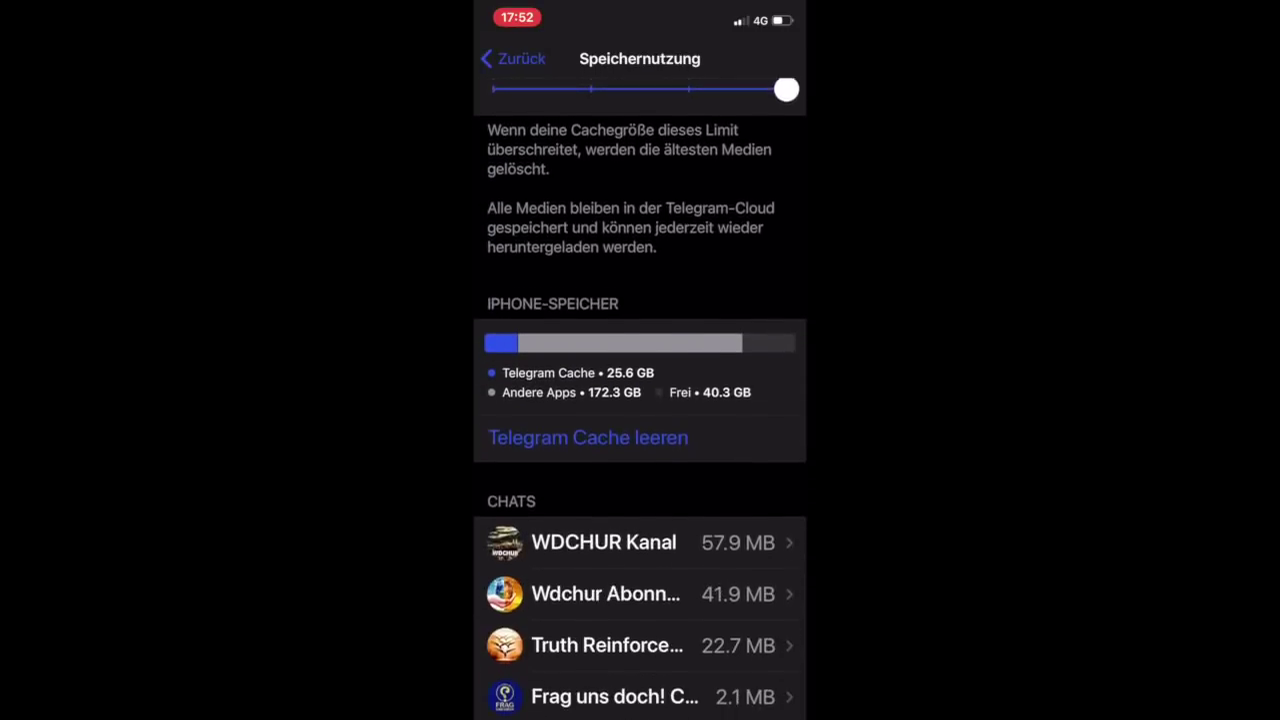
pyautogui.click(604, 513)
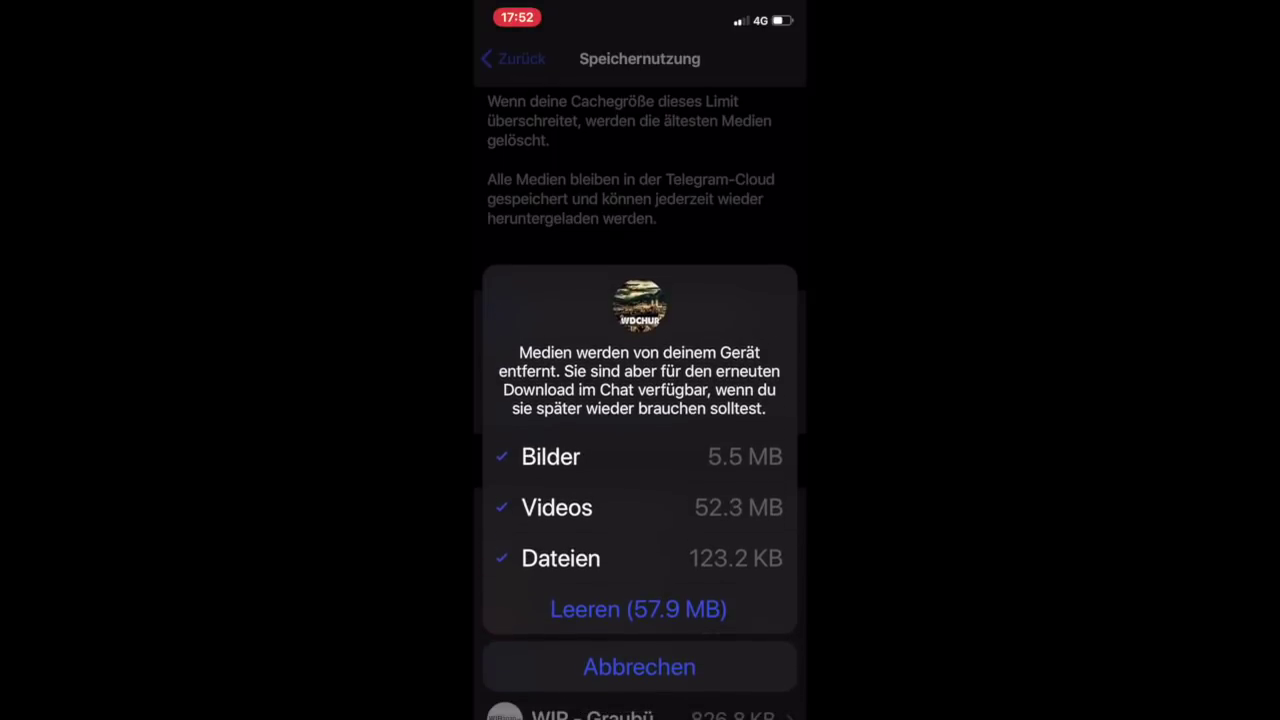
pyautogui.click(638, 609)
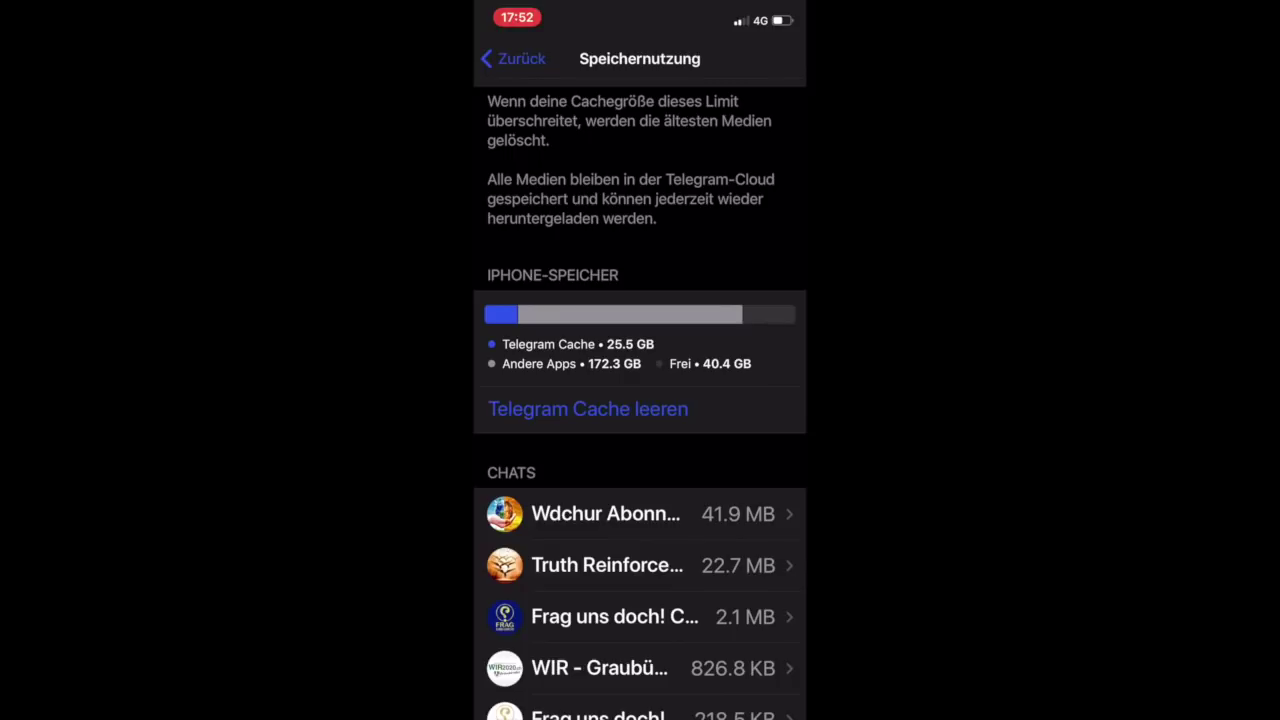
# Step: Search the chats for 'Wdchur' and open the WDCHUR Kanal channel
pyautogui.click(513, 59)
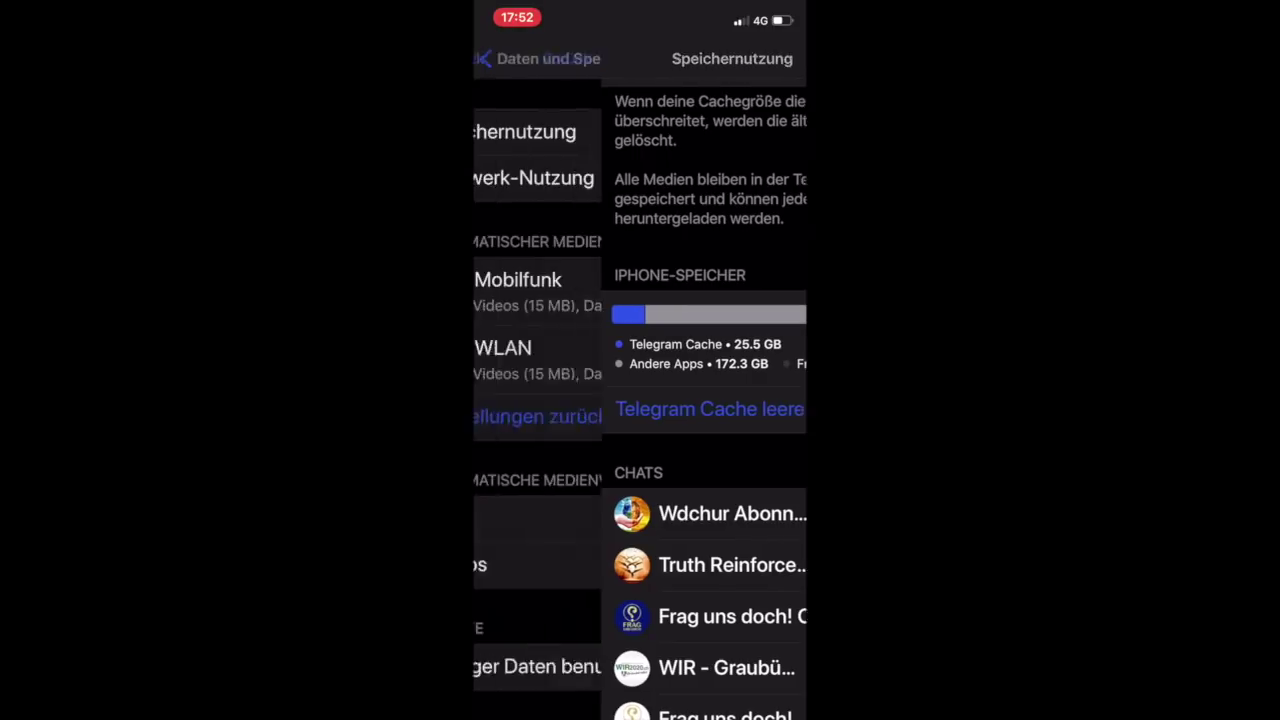
pyautogui.click(513, 59)
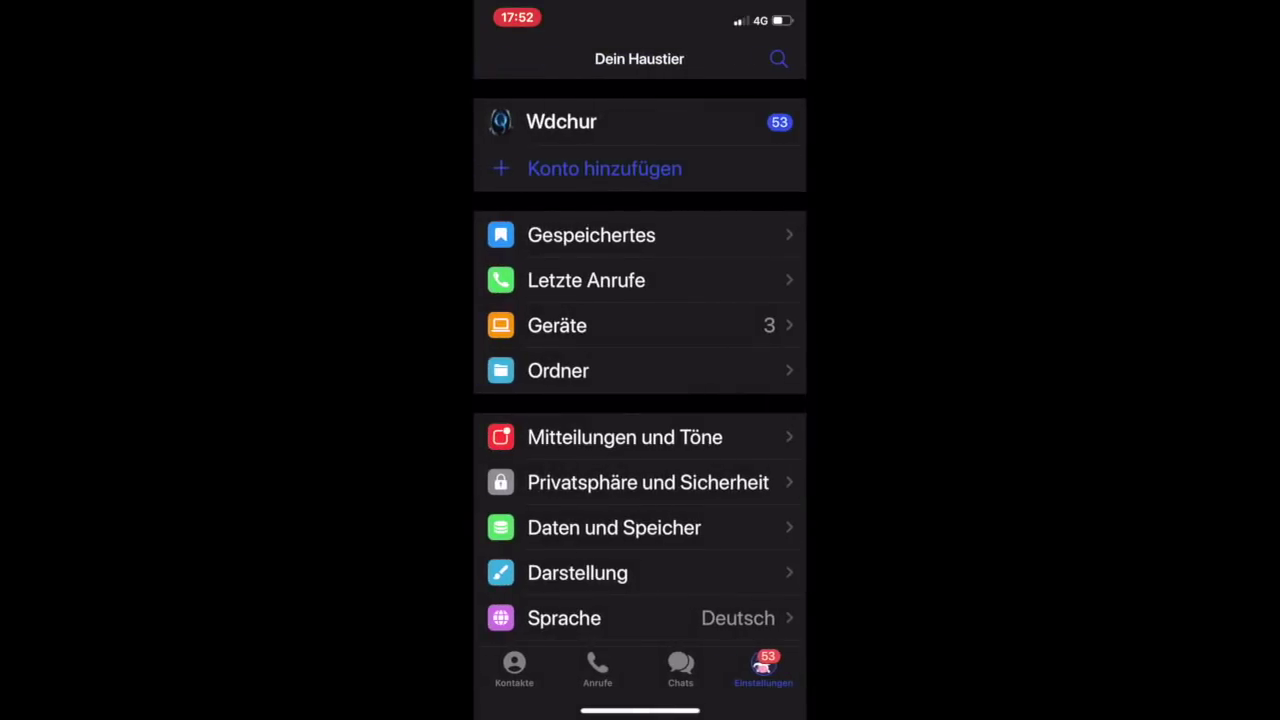
pyautogui.click(680, 670)
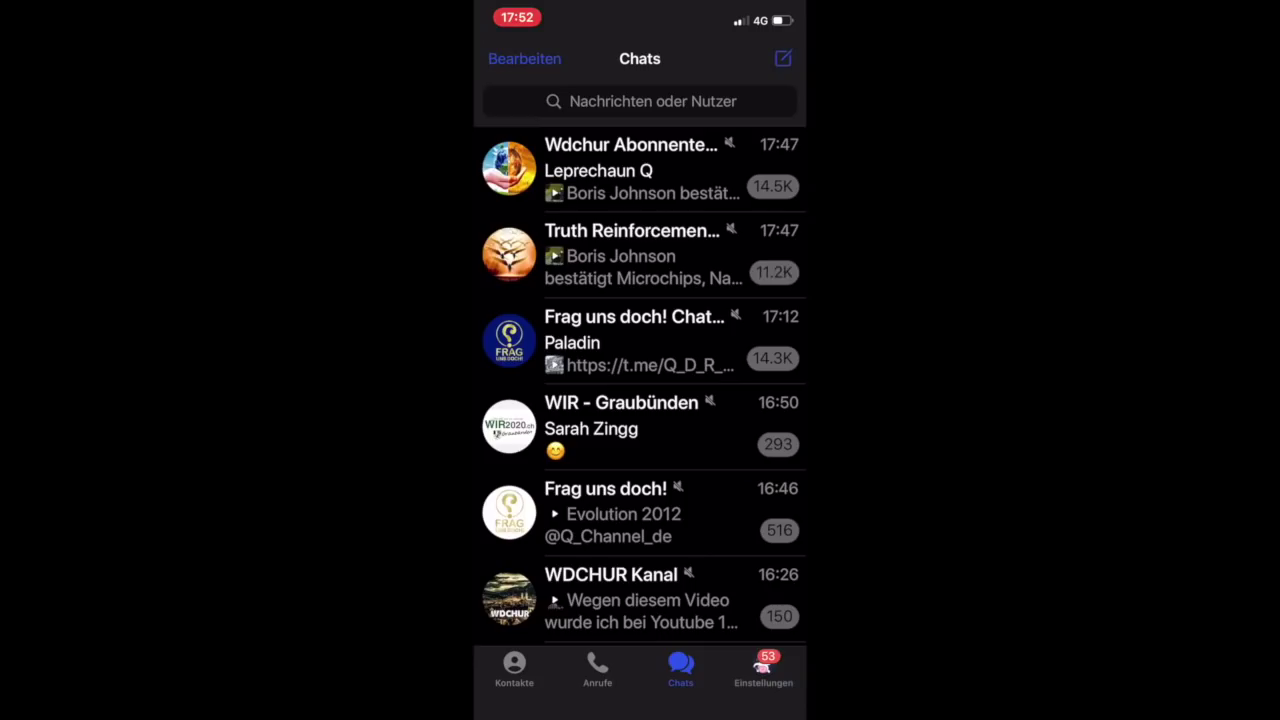
pyautogui.click(648, 96)
pyautogui.write('Wdchur')
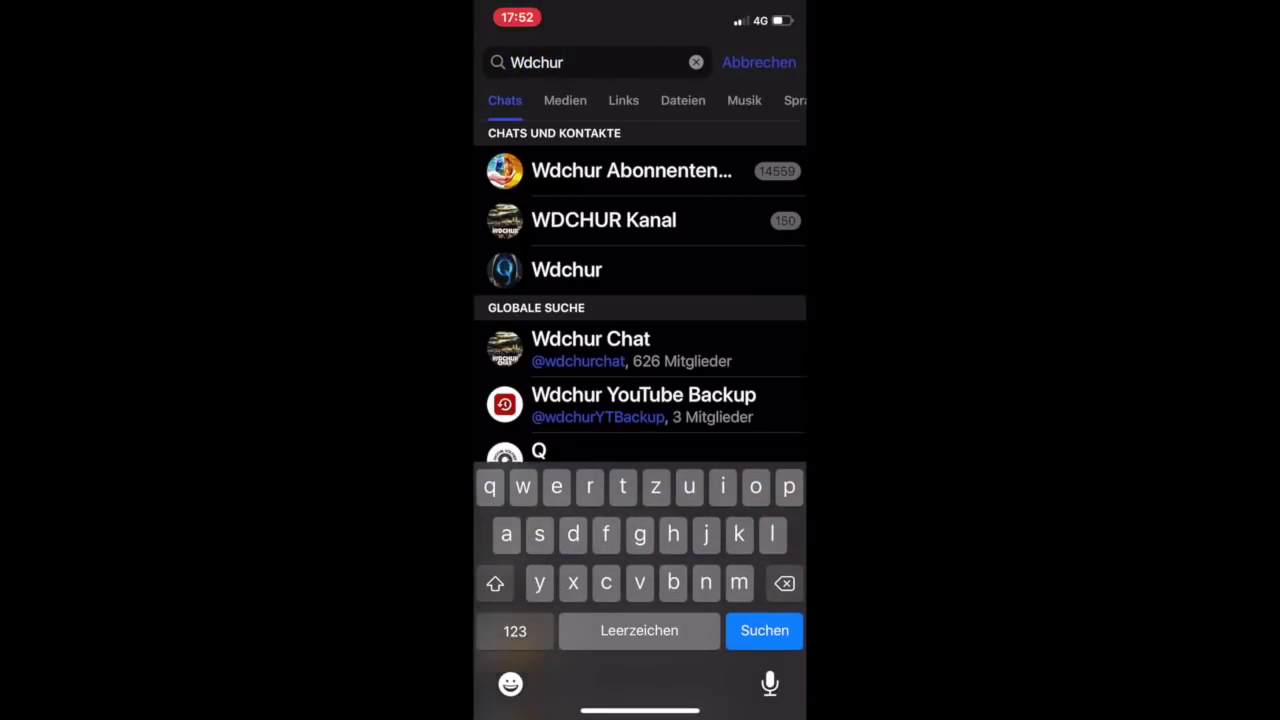
pyautogui.click(604, 220)
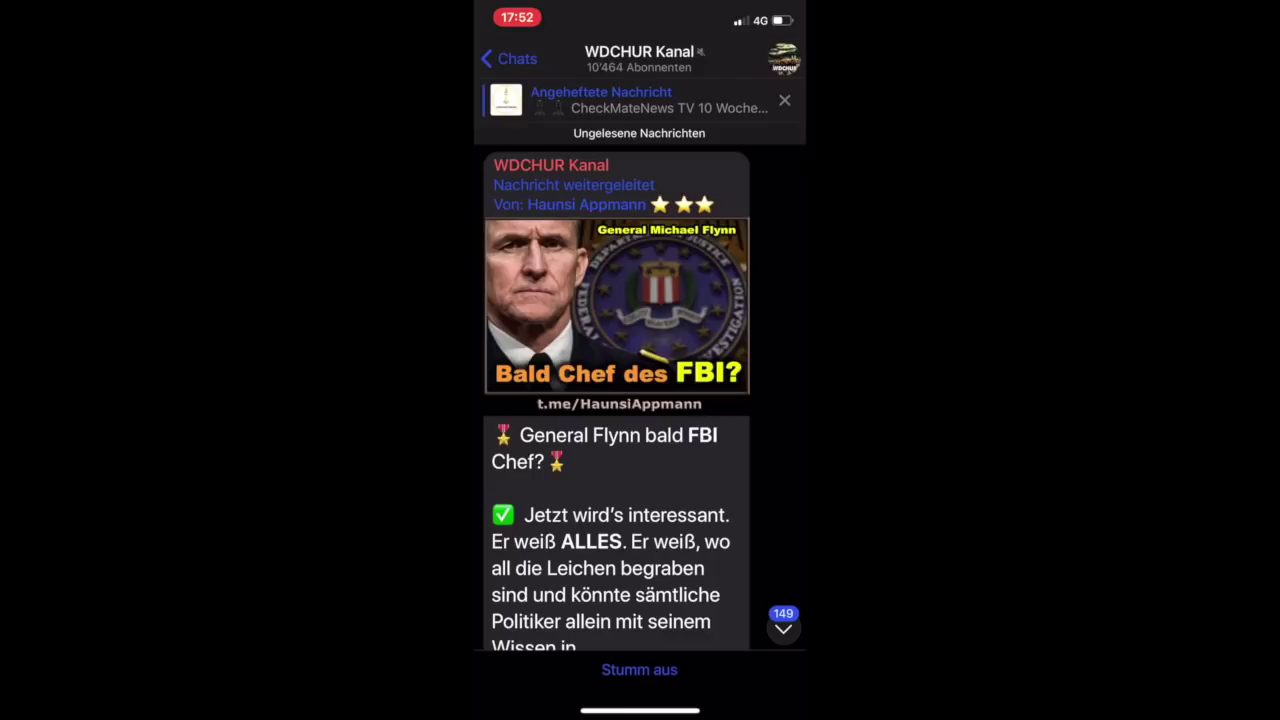
# Step: Re-download the forwarded WWG1WGA video and play it full screen
pyautogui.click(783, 628)
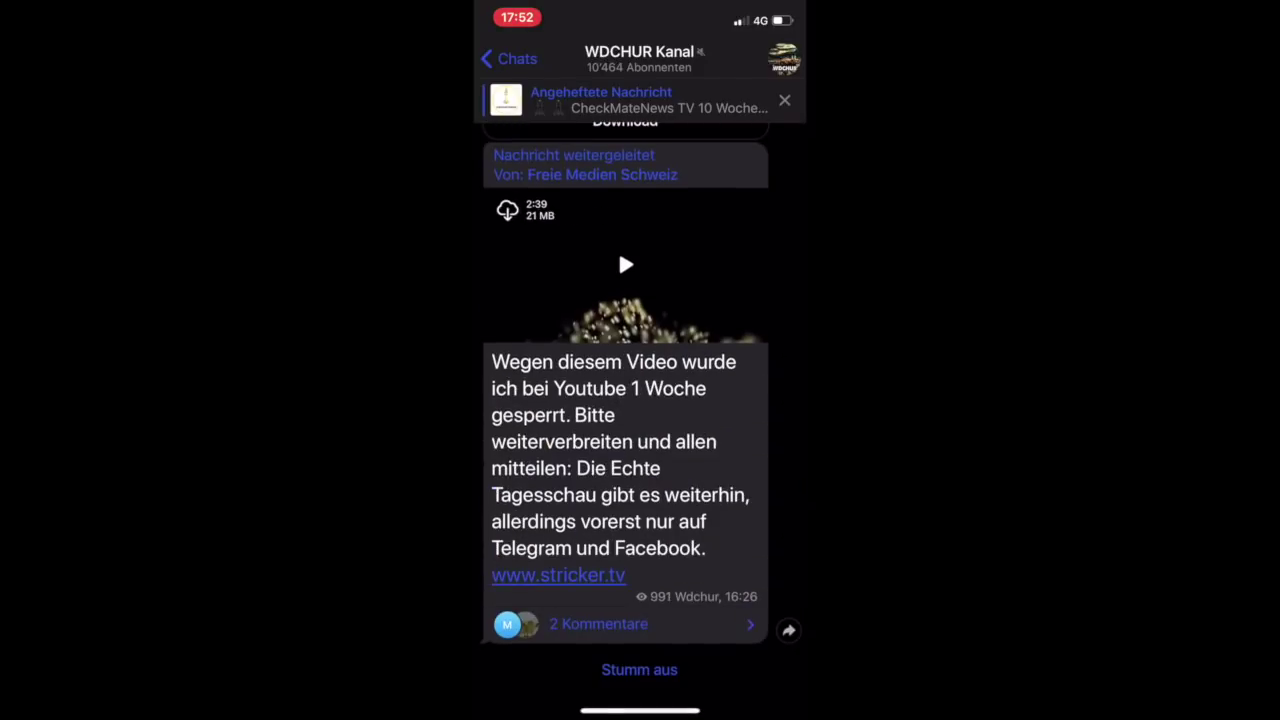
pyautogui.scroll(10, 625, 400)
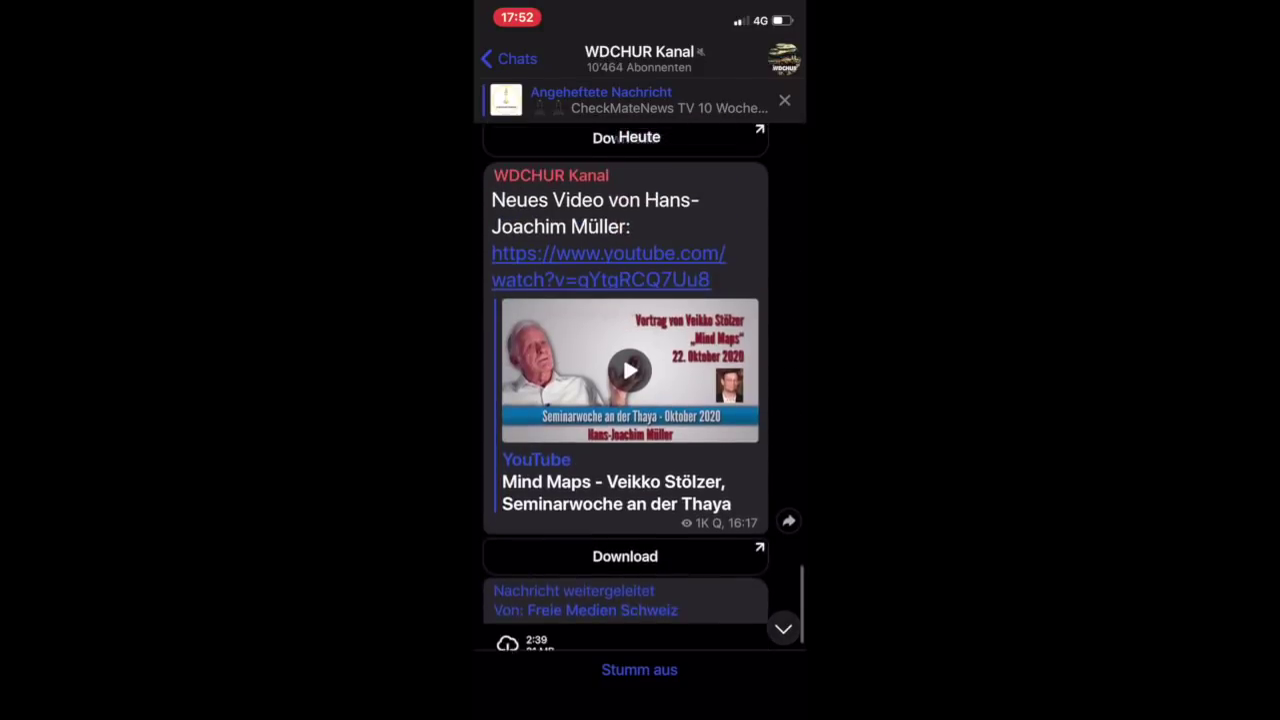
pyautogui.scroll(10, 625, 400)
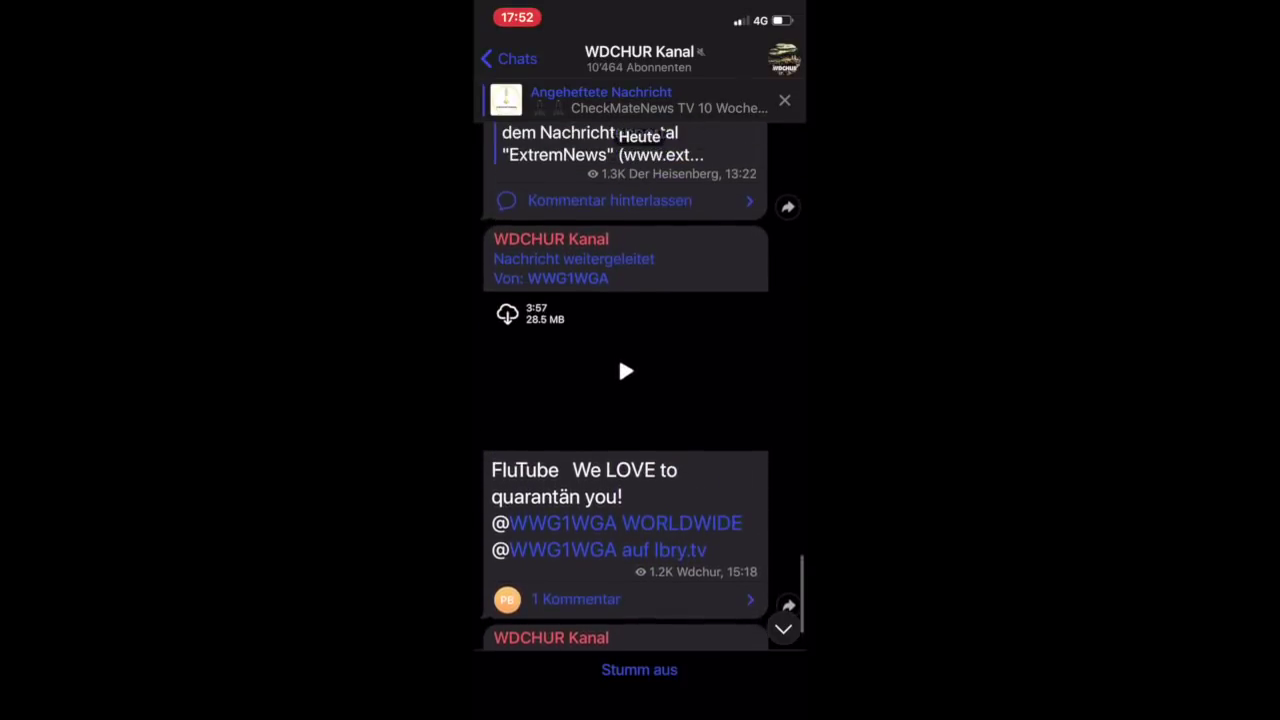
pyautogui.click(507, 327)
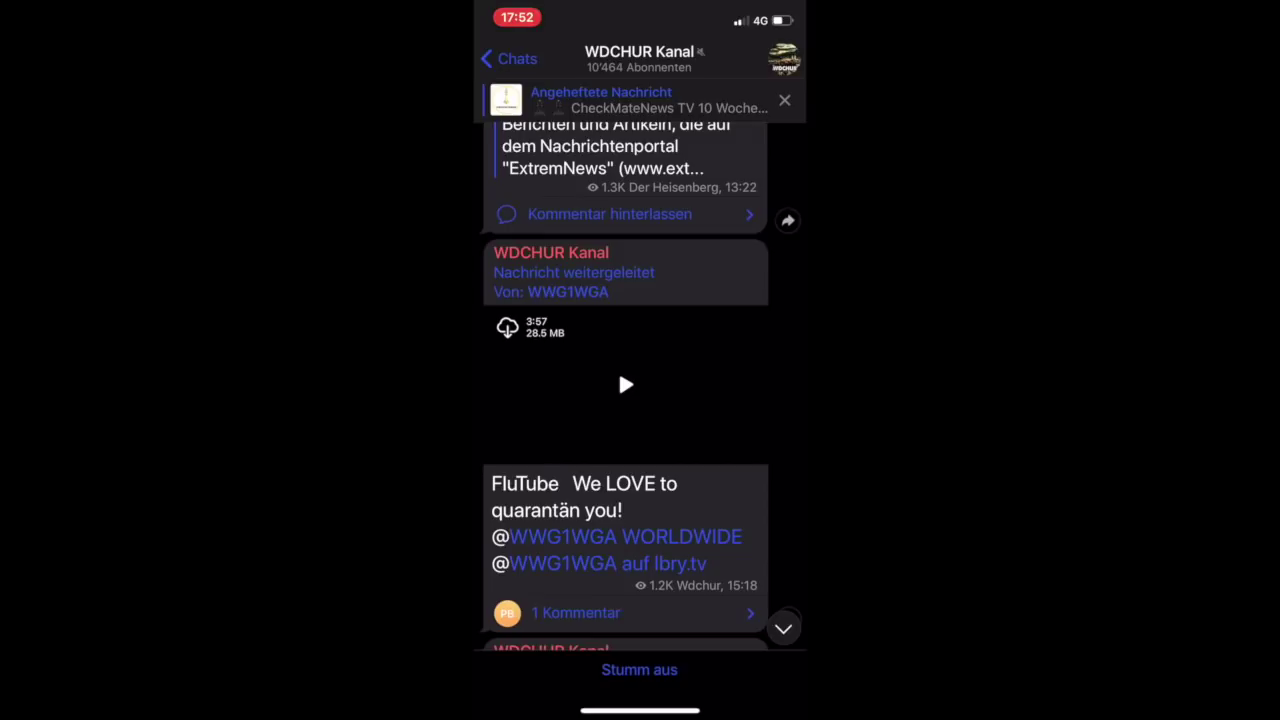
pyautogui.click(625, 385)
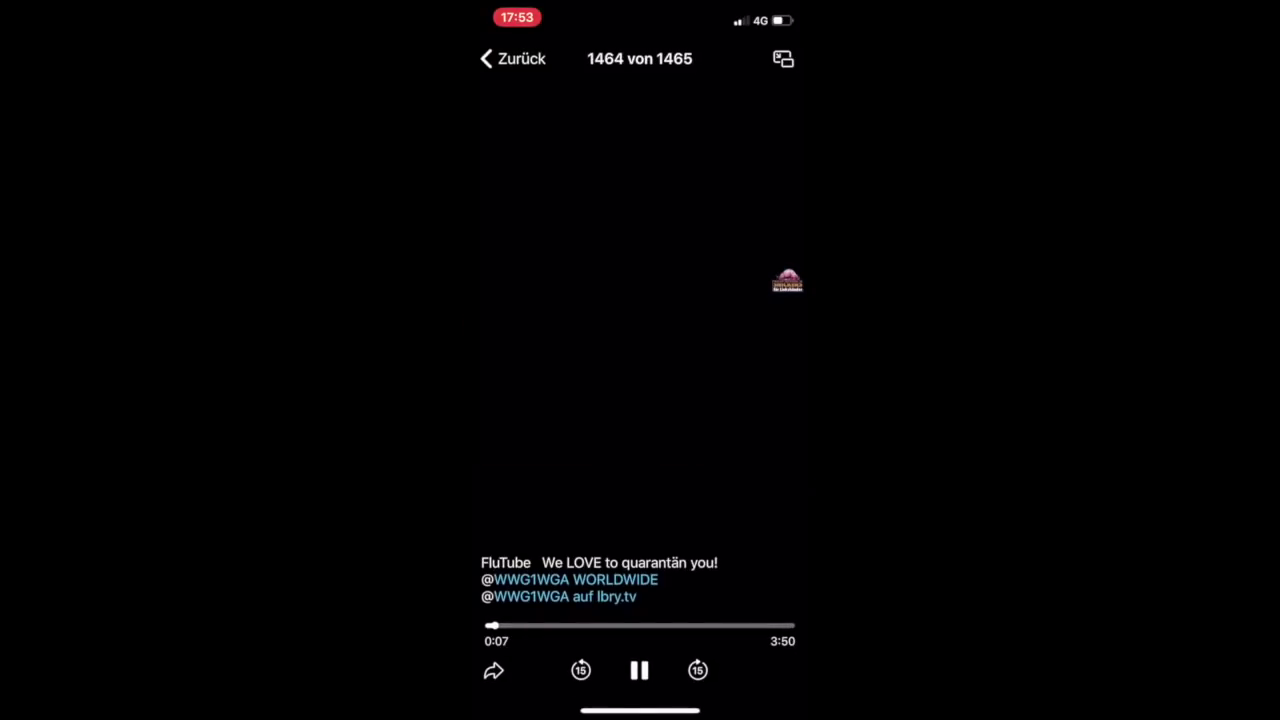
# Step: Pause the FluTube video and go back to the WDCHUR Kanal channel
pyautogui.click(639, 670)
pyautogui.click(512, 58)
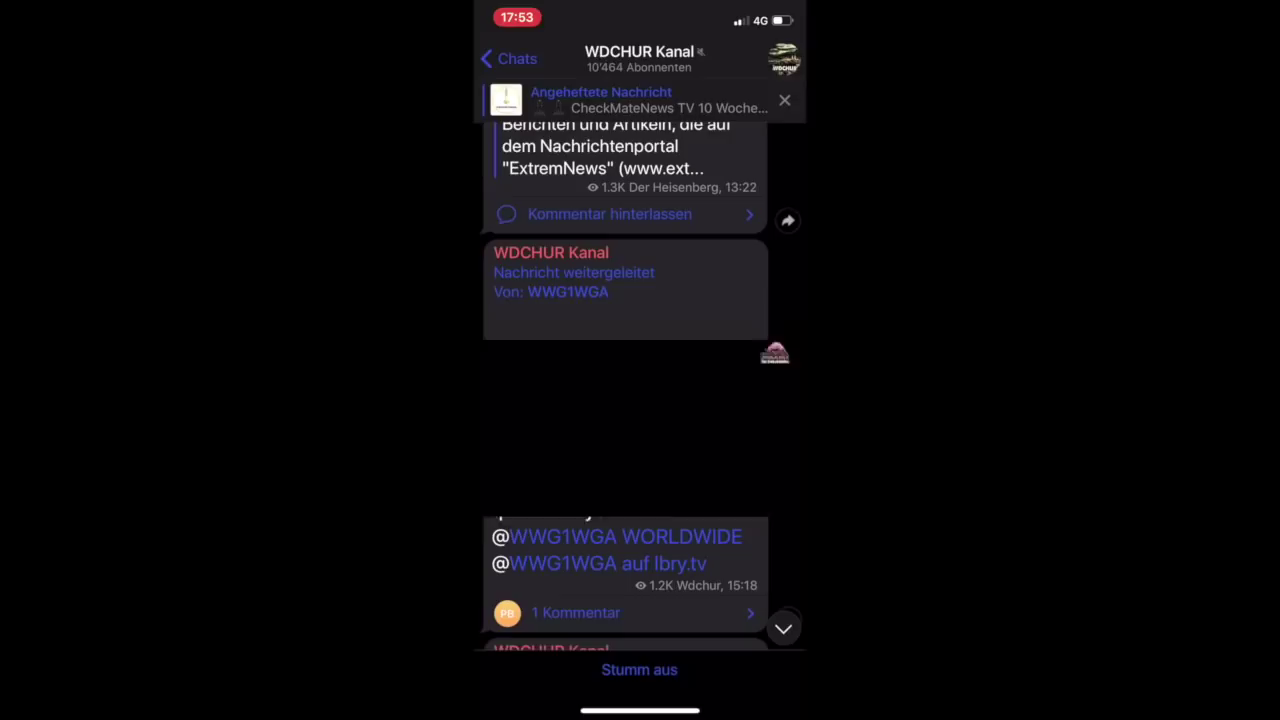